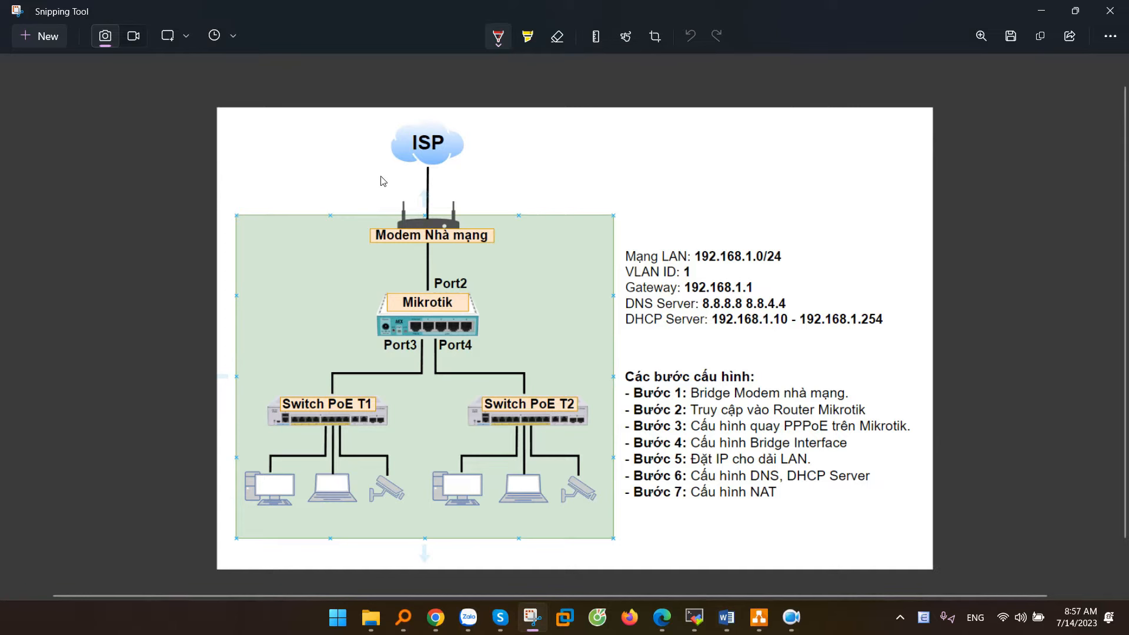
Step: Underline LAN 192.168.1.0/24, gateway 192.168.1.1 and the DHCP Server range in red
{"action": "left_click_drag", "start_coordinate": [693, 266], "coordinate": [791, 262]}
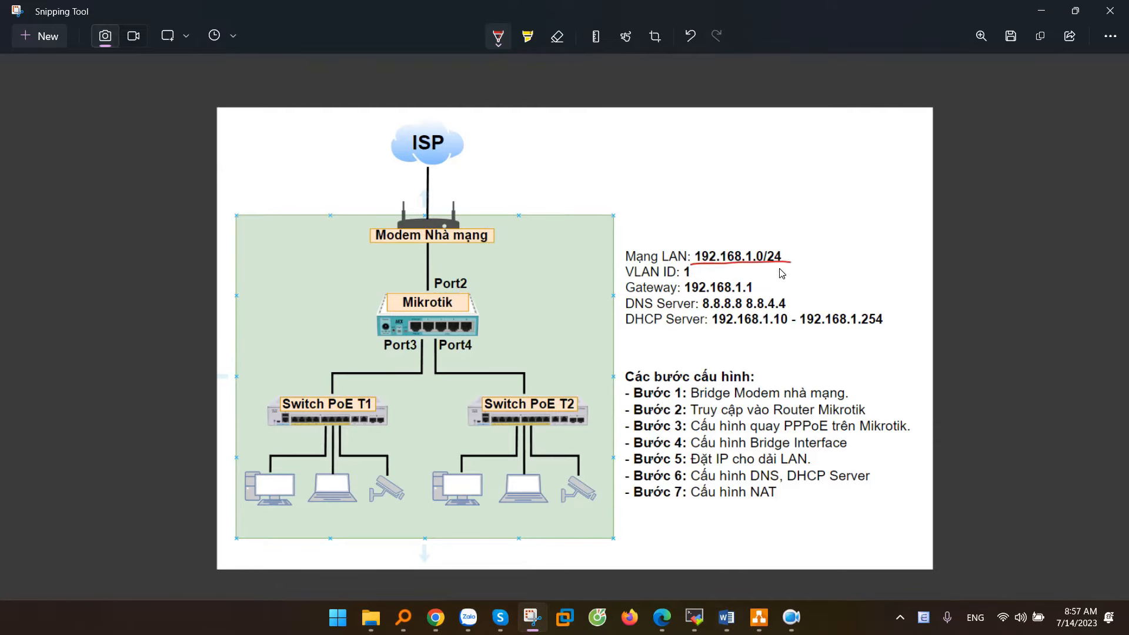
{"action": "left_click_drag", "start_coordinate": [681, 294], "coordinate": [755, 293]}
{"action": "left_click_drag", "start_coordinate": [625, 325], "coordinate": [772, 331]}
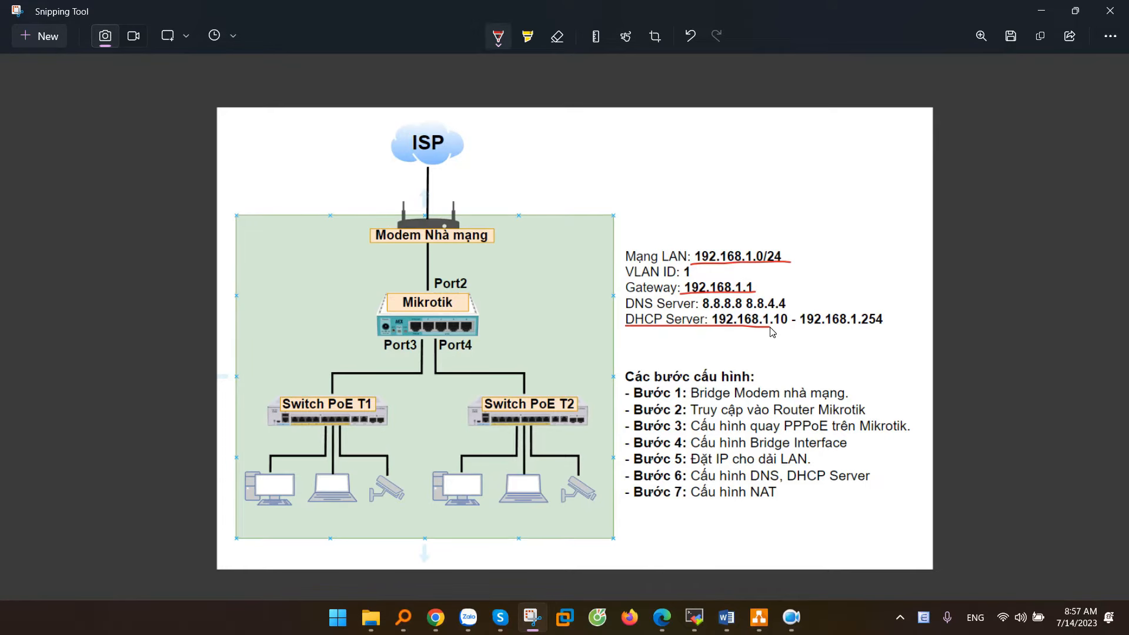
{"action": "key", "text": "alt+Tab"}
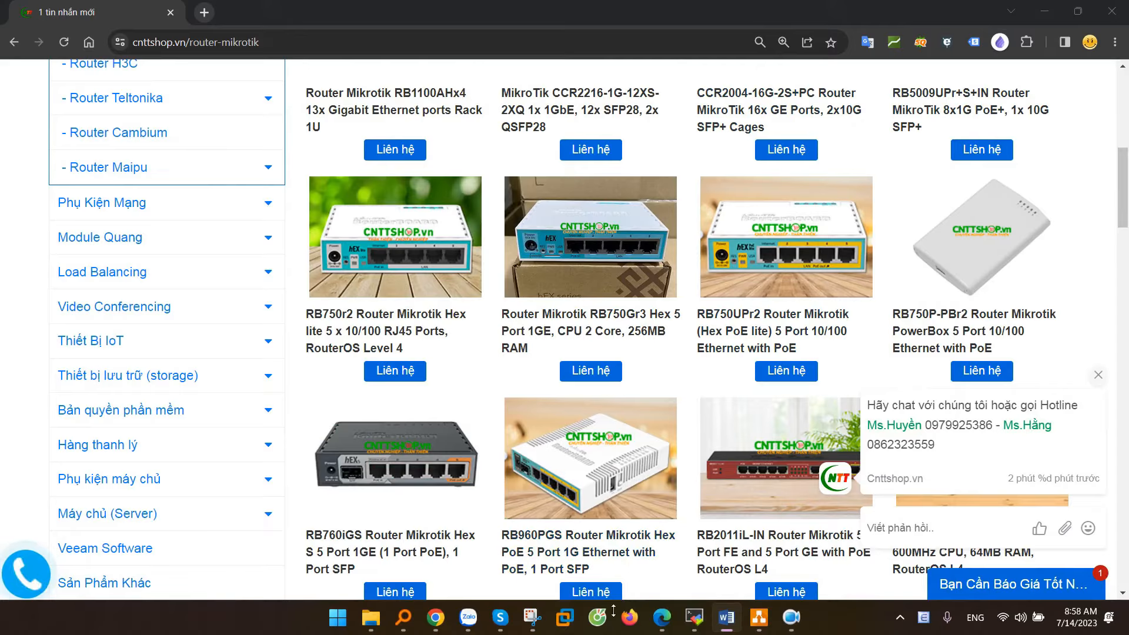
Step: Trace the modem cable, underline Cáp Cat6, circle the green GPON port in red, and copy the diagram
{"action": "left_click", "coordinate": [532, 619]}
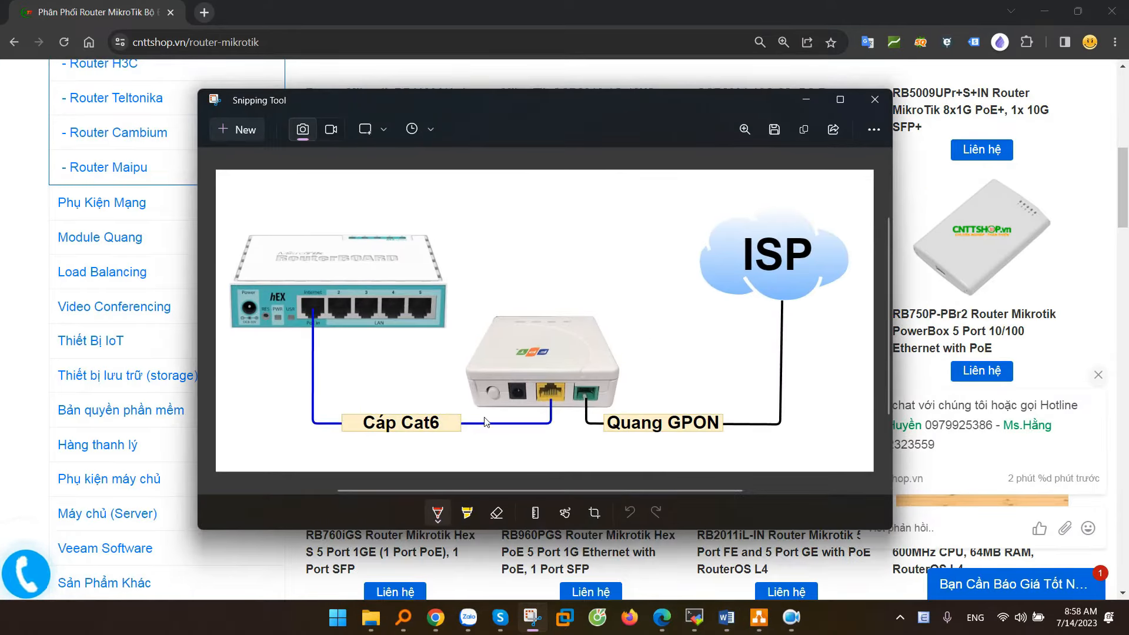
{"action": "left_click_drag", "start_coordinate": [484, 418], "coordinate": [565, 418]}
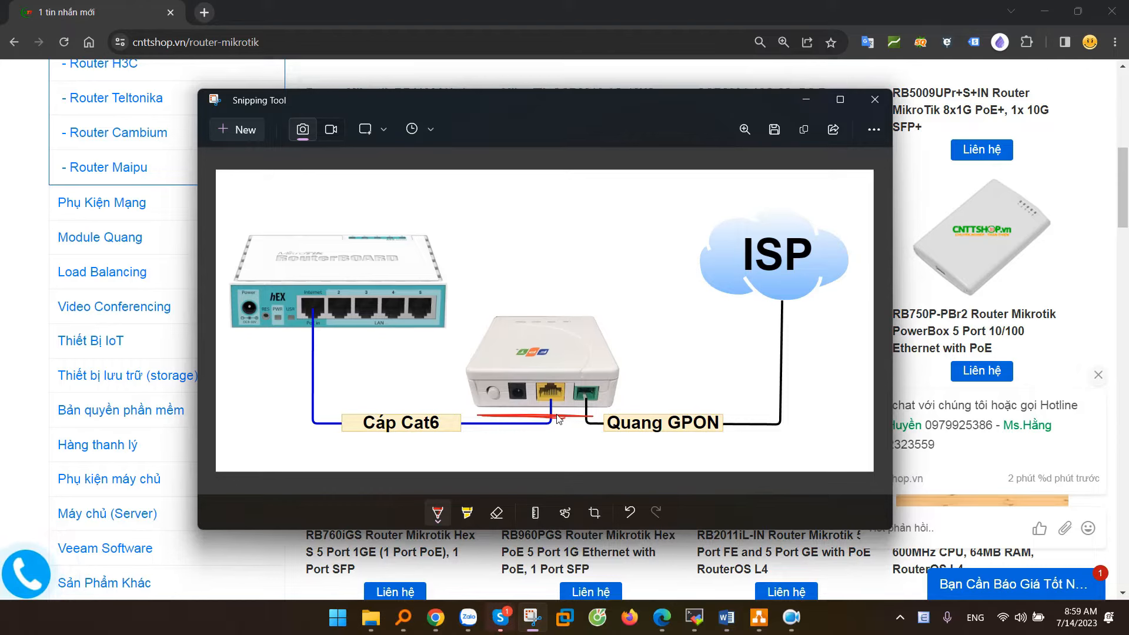
{"action": "left_click_drag", "start_coordinate": [309, 435], "coordinate": [444, 434]}
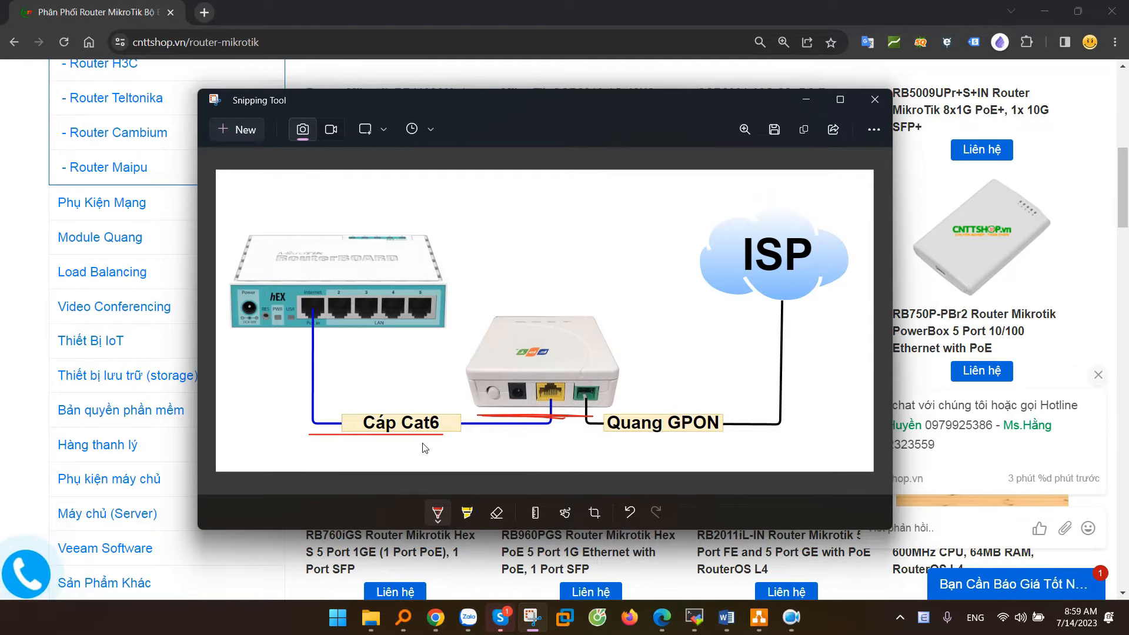
{"action": "key", "text": "alt+Tab"}
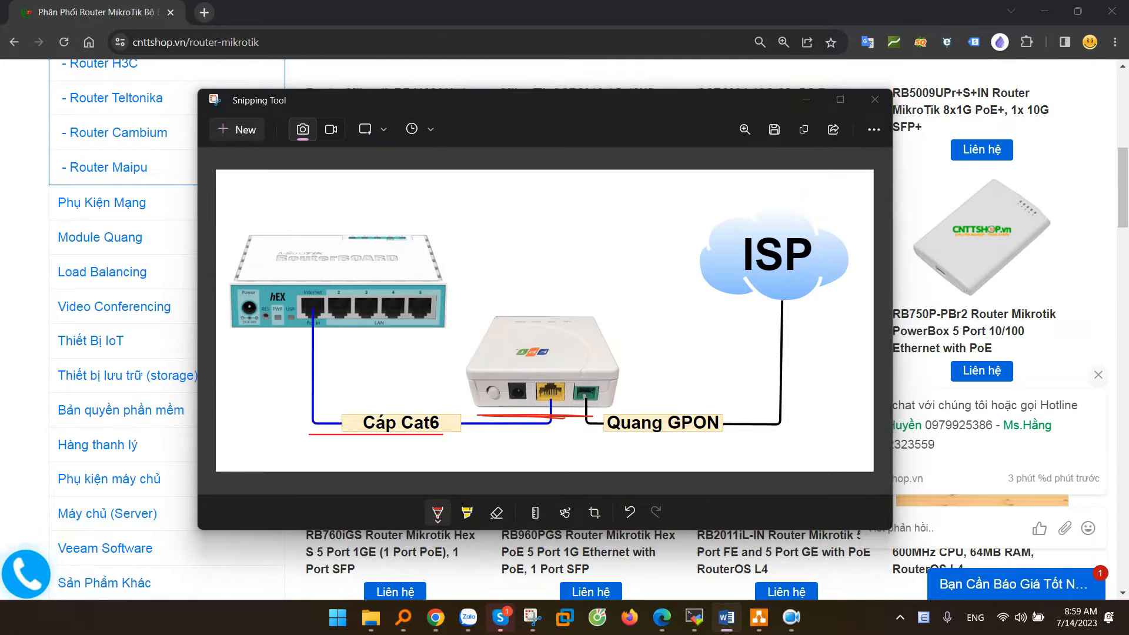
{"action": "key", "text": "alt+Tab"}
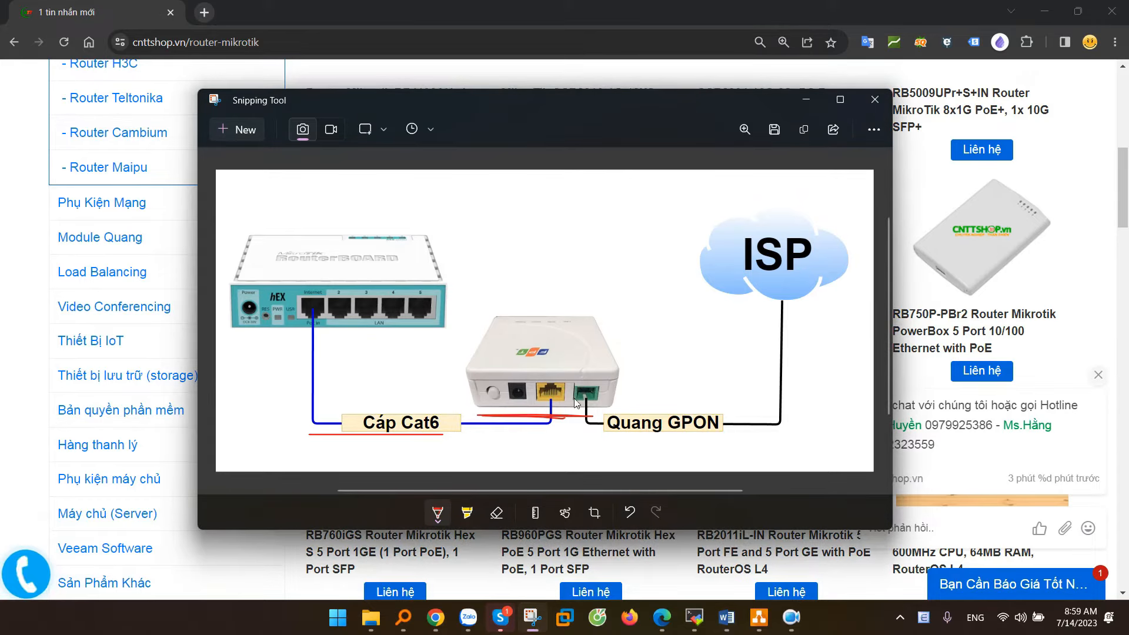
{"action": "left_click_drag", "start_coordinate": [591, 382], "coordinate": [615, 394]}
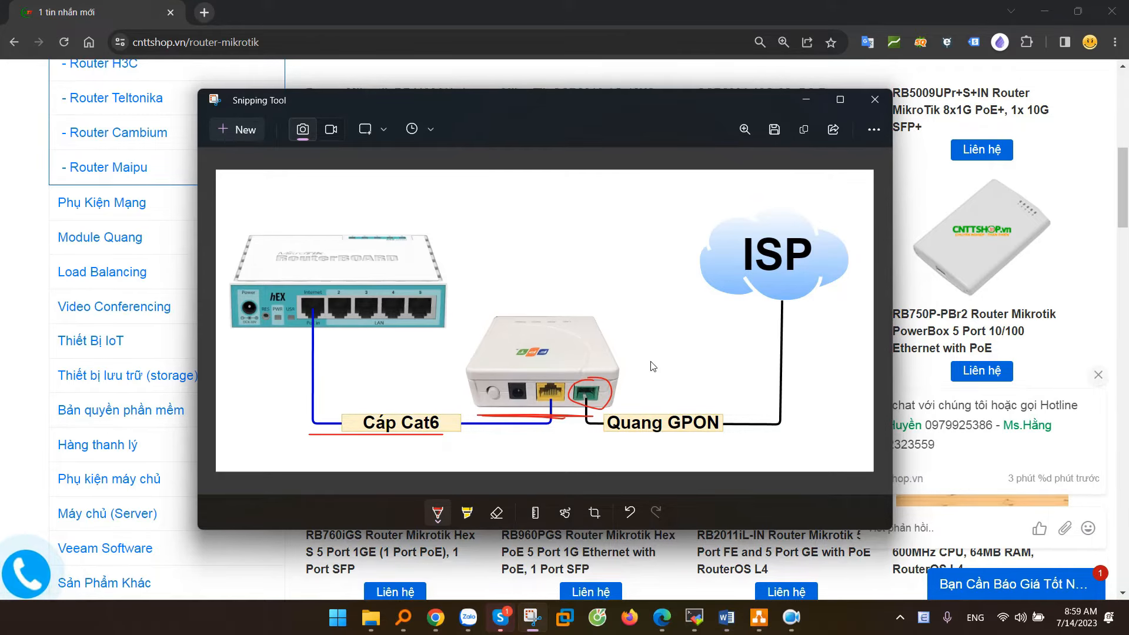
{"action": "key", "text": "ctrl+c"}
{"action": "key", "text": "alt+Tab"}
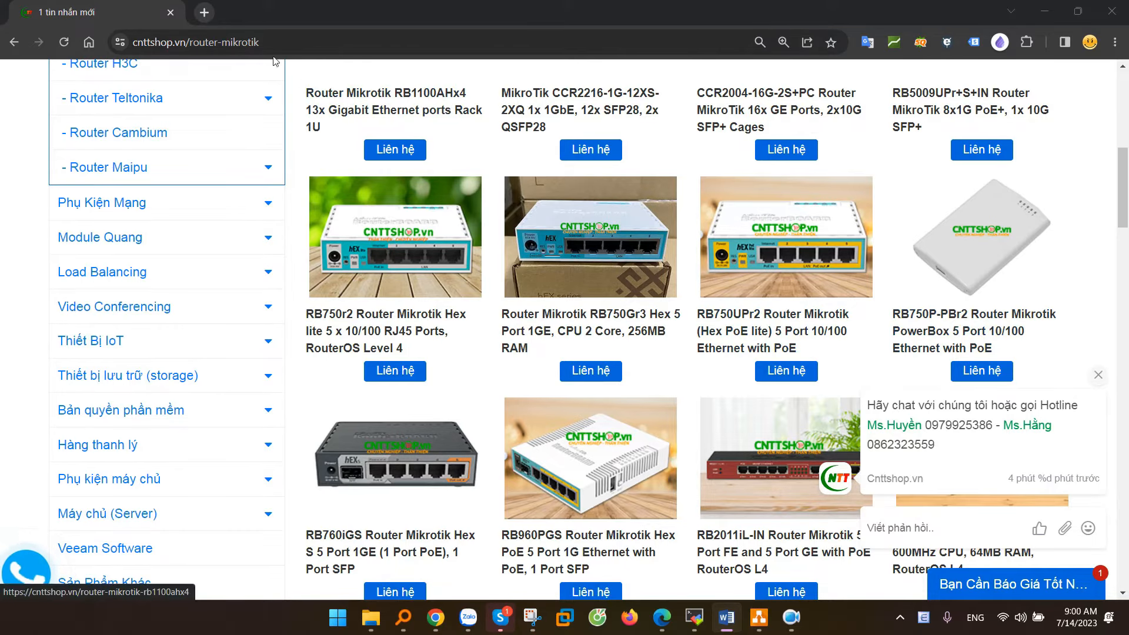
Step: Load mikrotik.com in a new tab and go to the Software downloads page
{"action": "left_click", "coordinate": [204, 12]}
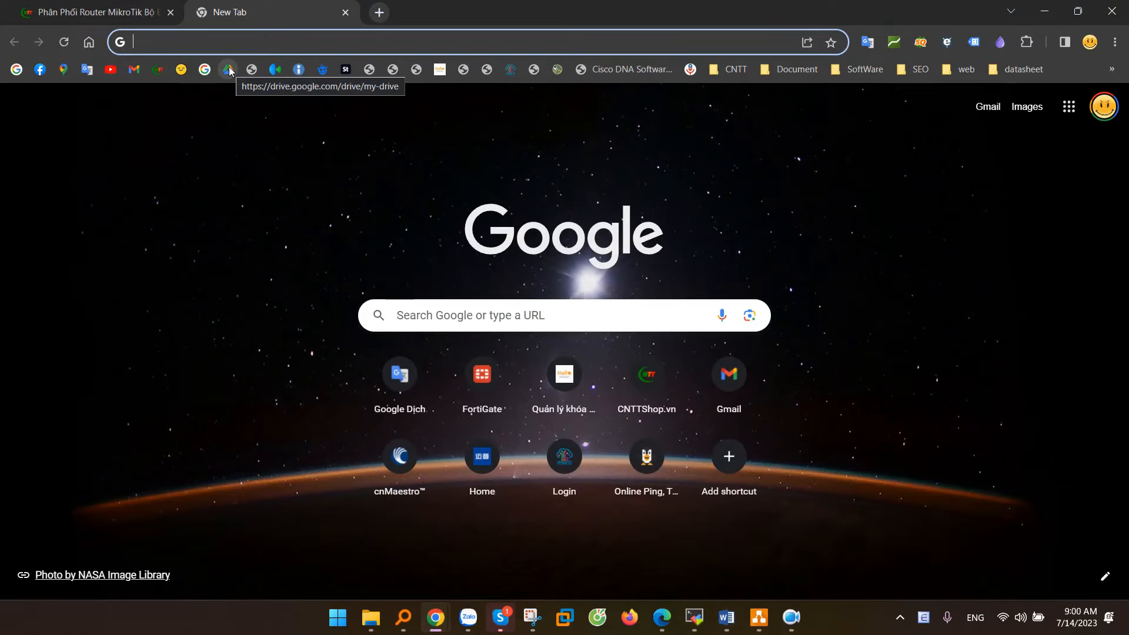
{"action": "type", "text": "mikrotik."}
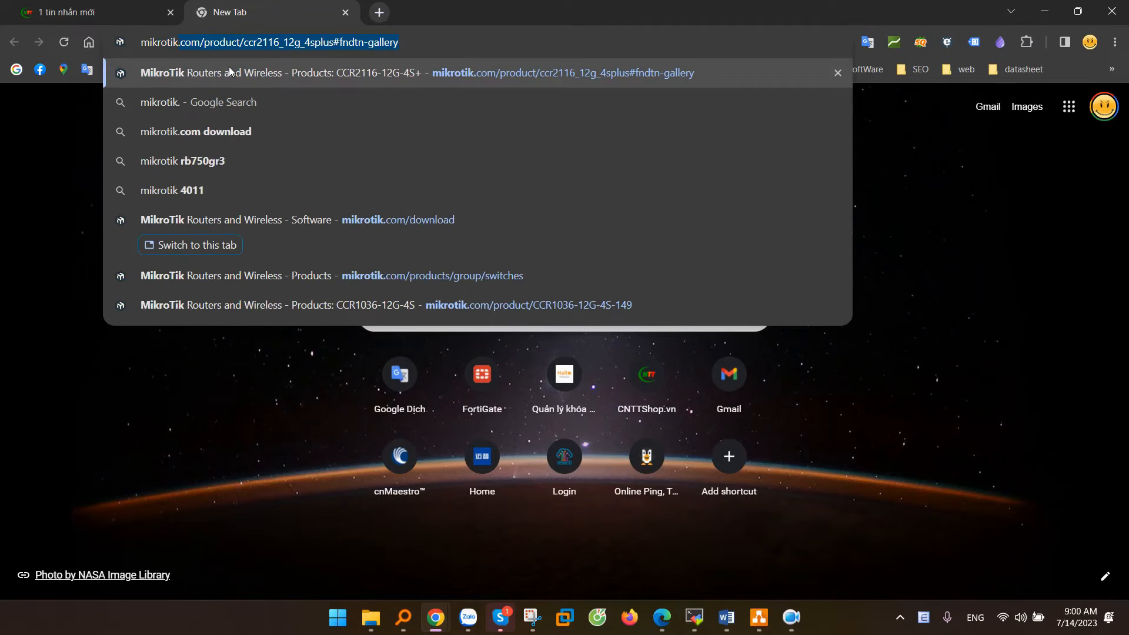
{"action": "type", "text": "com"}
{"action": "key", "text": "Return"}
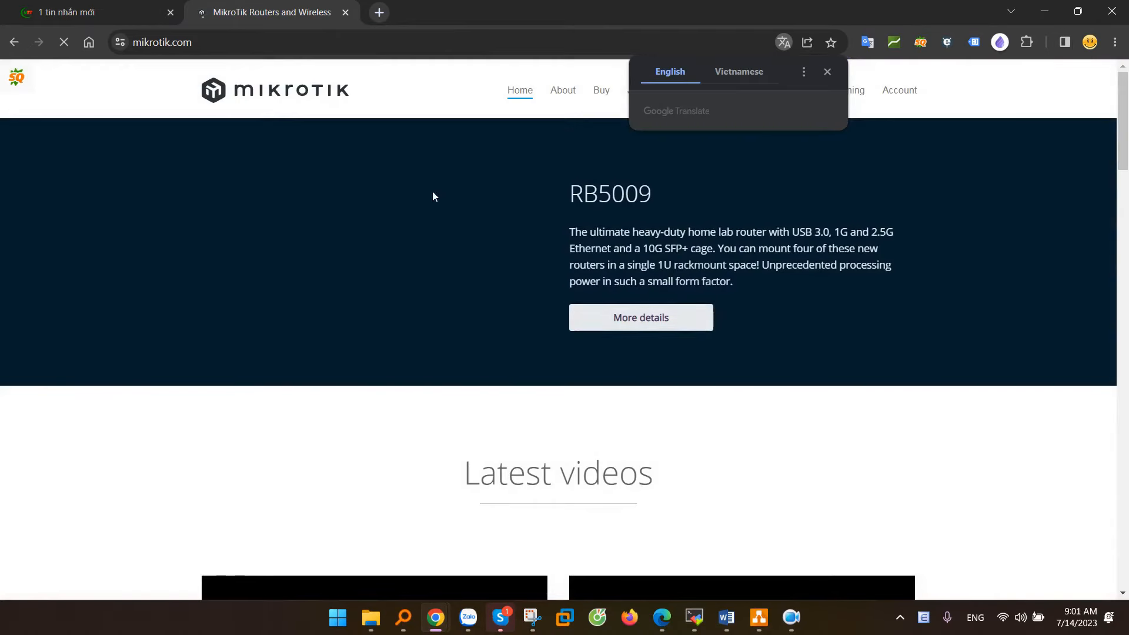
{"action": "left_click", "coordinate": [827, 72]}
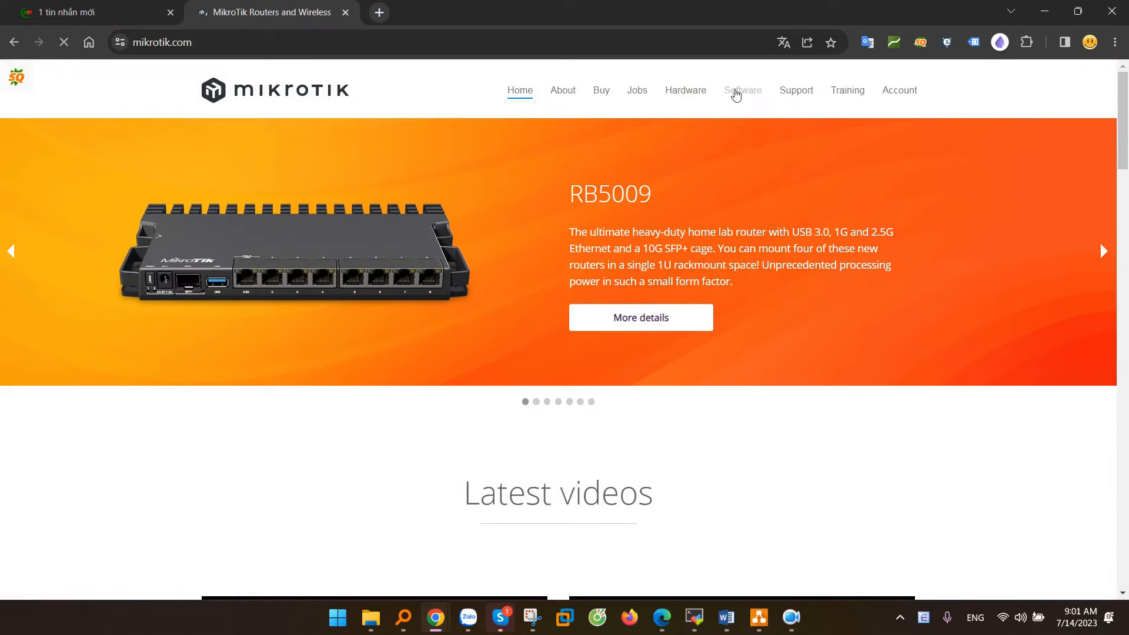
{"action": "left_click", "coordinate": [738, 93]}
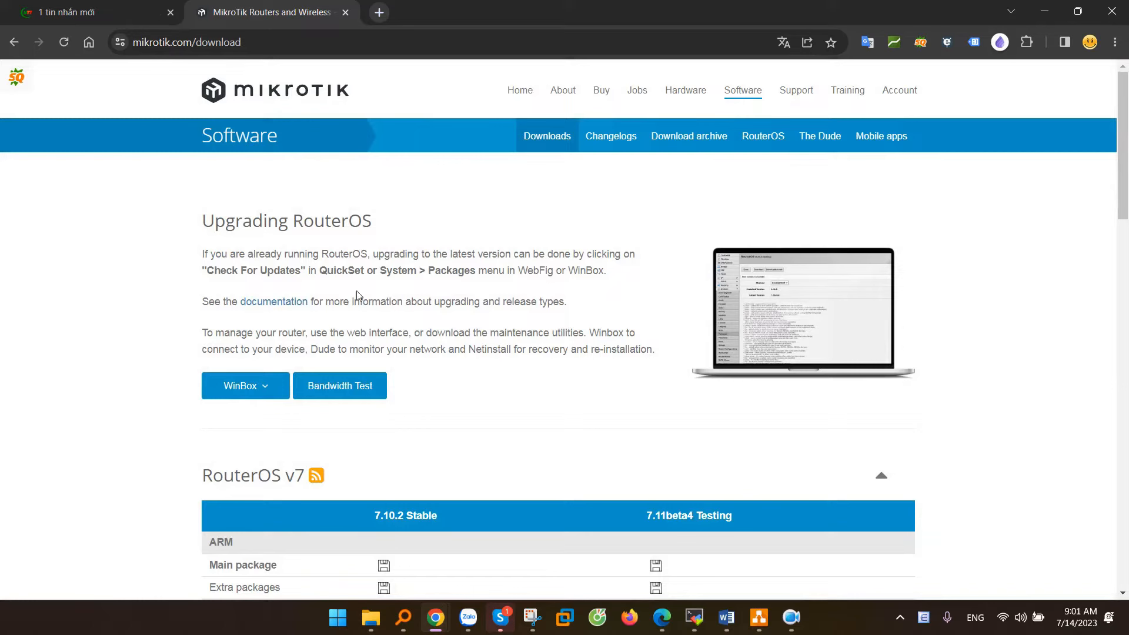
Step: Choose the 64-bit WinBox 3.38 download, then cancel the Save As dialog
{"action": "left_click", "coordinate": [250, 387]}
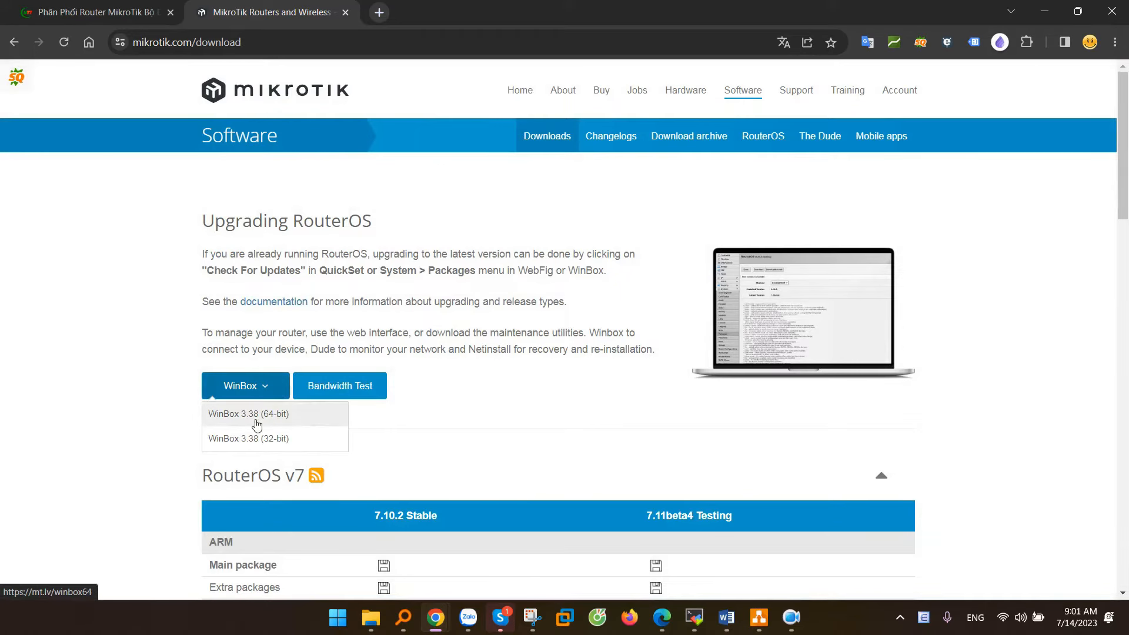
{"action": "left_click", "coordinate": [268, 415]}
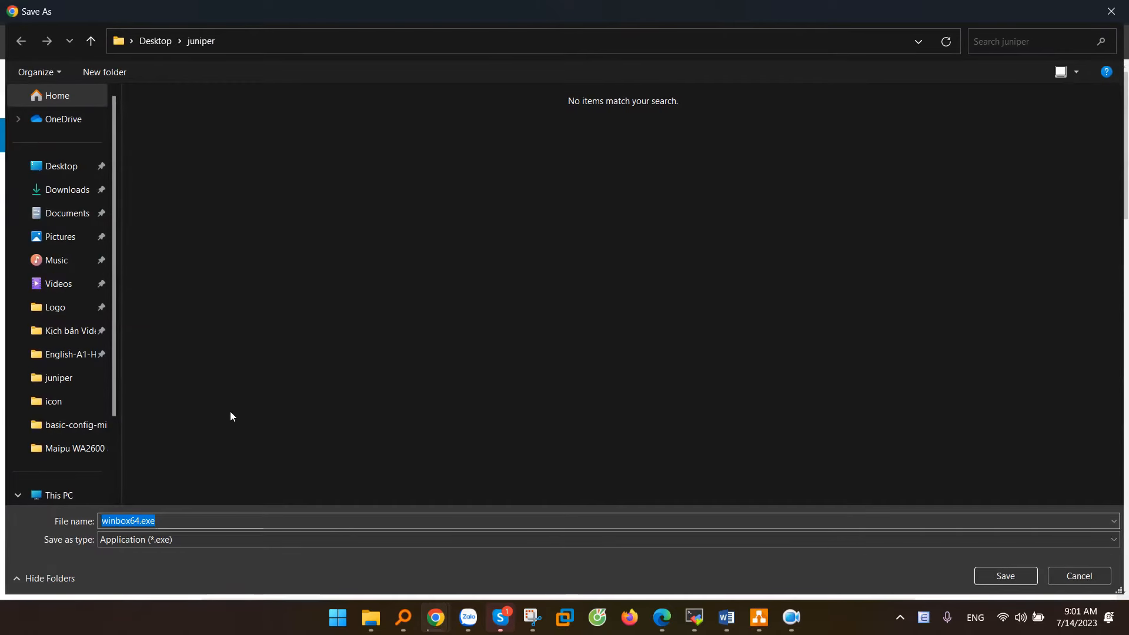
{"action": "left_click", "coordinate": [1075, 573]}
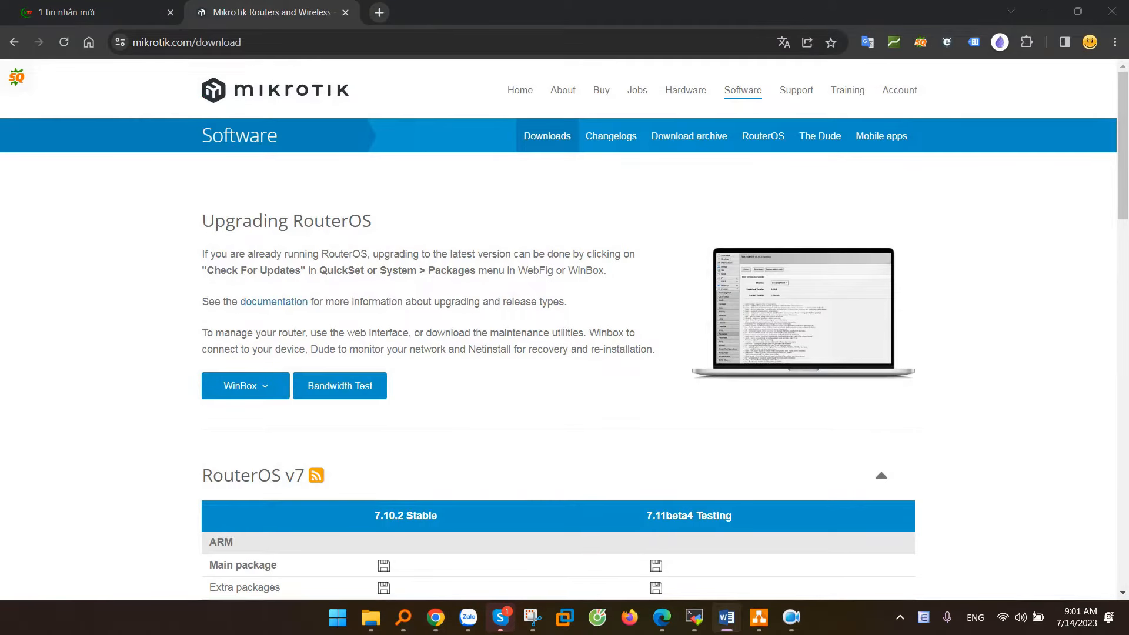
{"action": "left_click", "coordinate": [403, 617]}
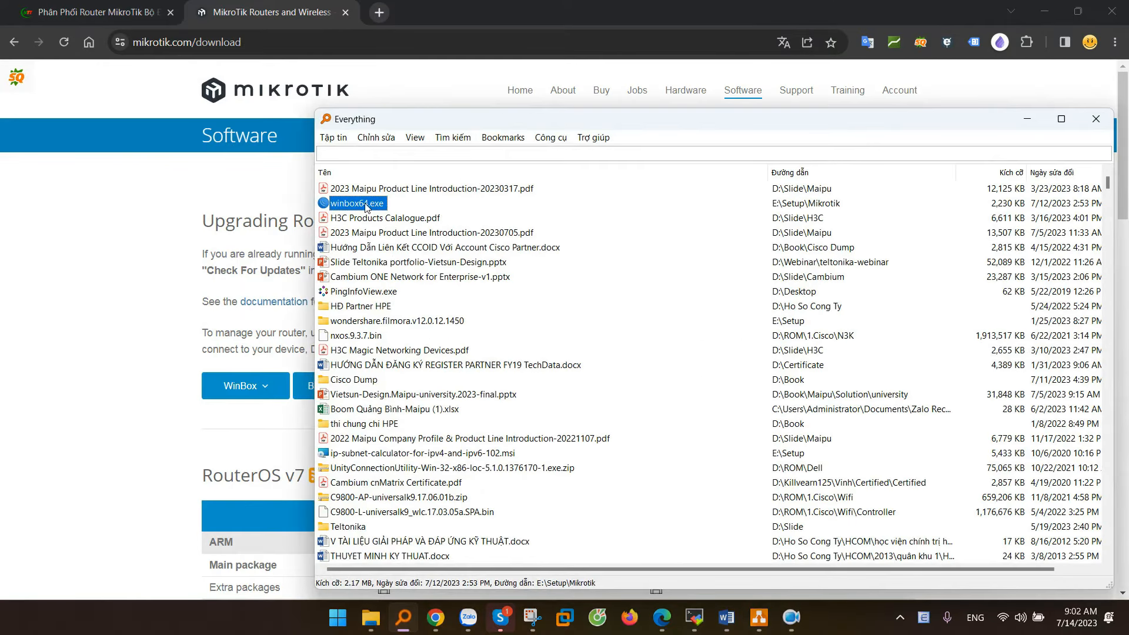
Step: Launch winbox64.exe from the Everything search results and minimize the search window
{"action": "double_click", "coordinate": [366, 204]}
{"action": "left_click", "coordinate": [1027, 118]}
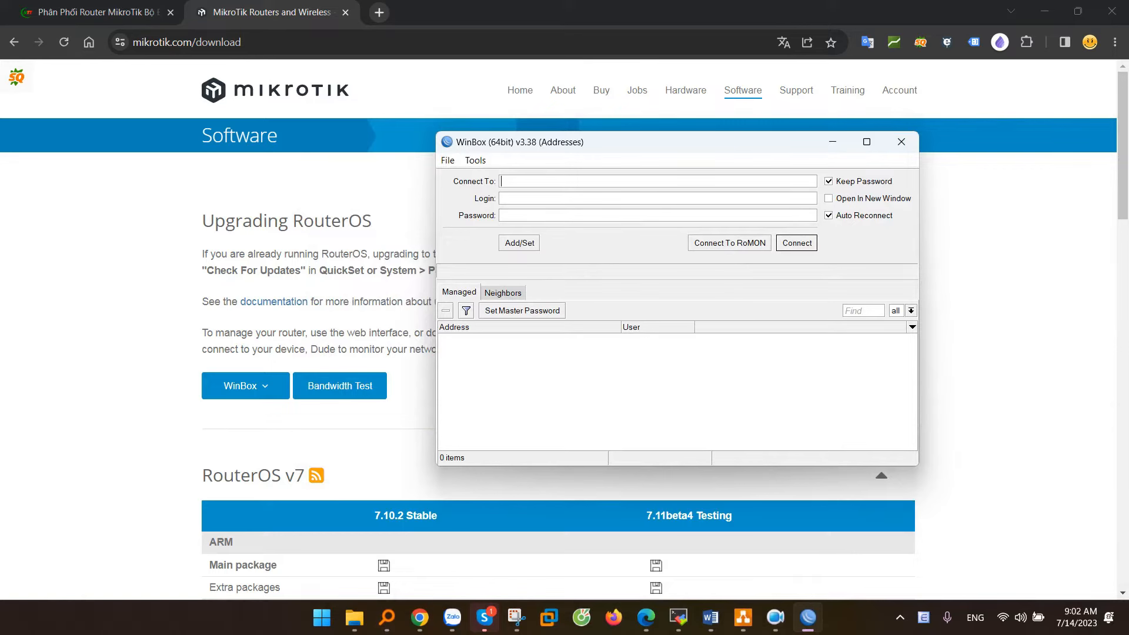
{"action": "key", "text": "alt+Tab"}
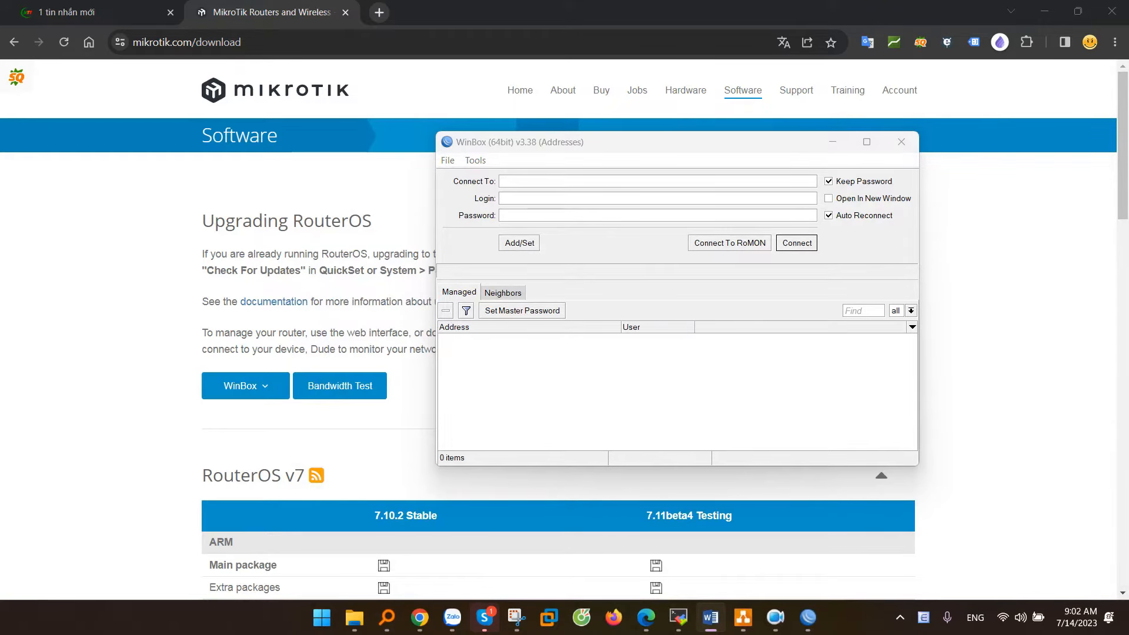
Step: Pick the RB750Gr3 router at 192.168.88.1 under Neighbors so its MAC fills Connect To
{"action": "left_click", "coordinate": [517, 293]}
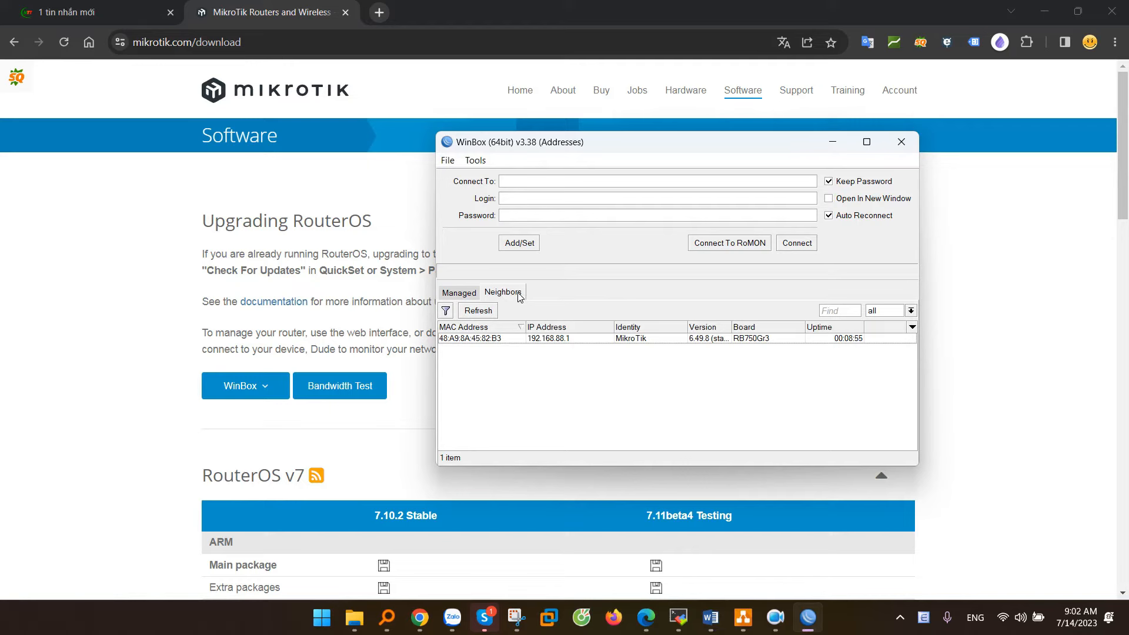
{"action": "left_click", "coordinate": [608, 340]}
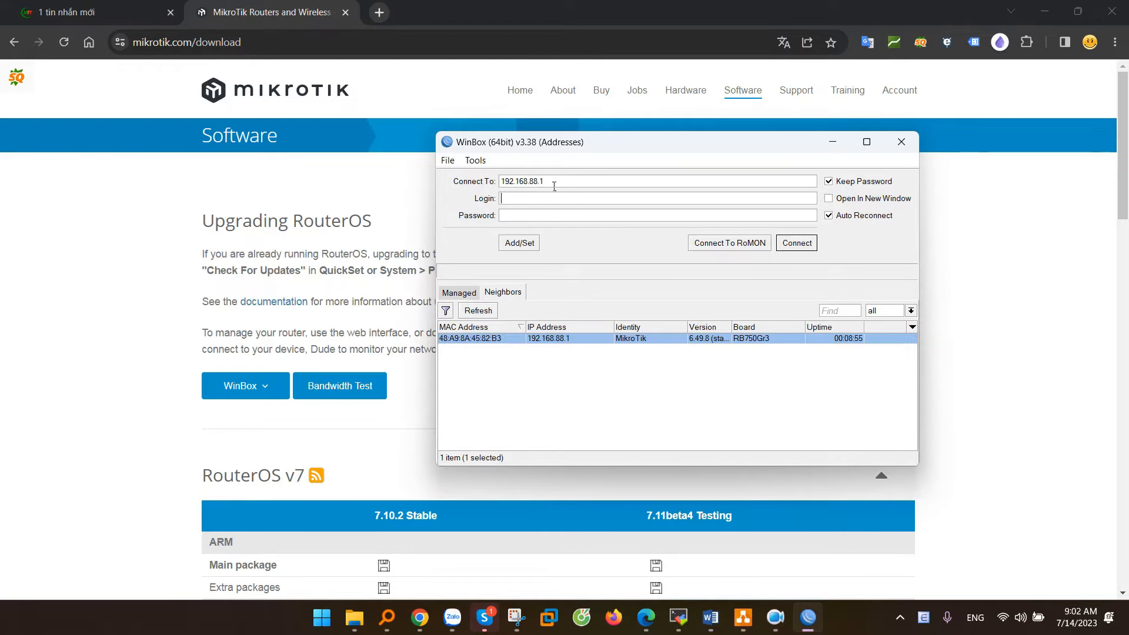
{"action": "left_click_drag", "start_coordinate": [544, 182], "coordinate": [490, 187]}
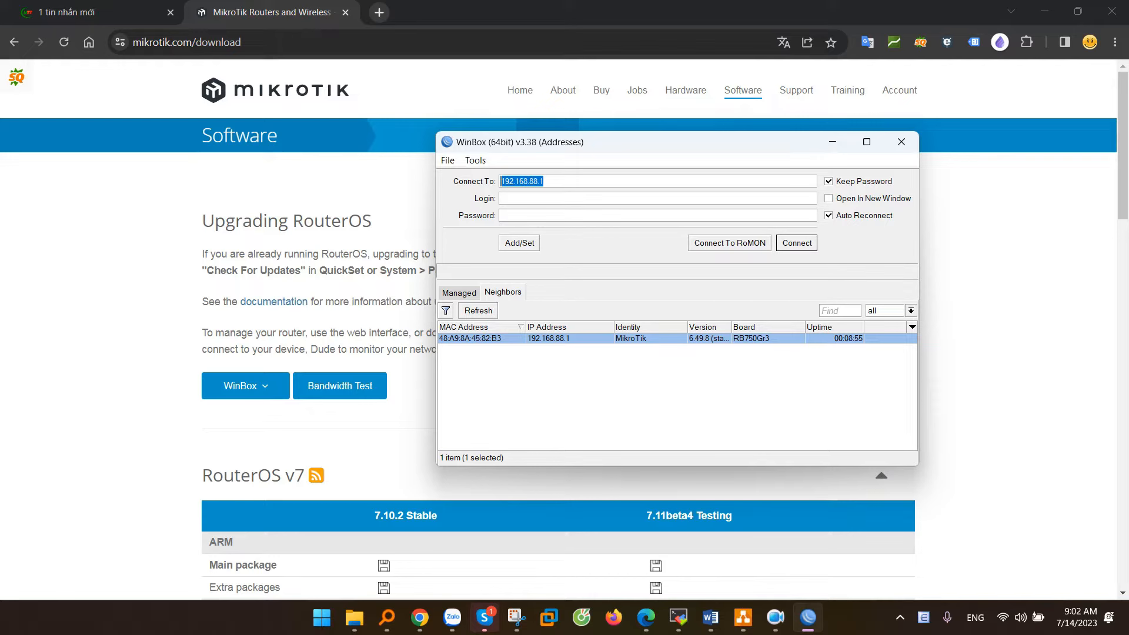
{"action": "left_click", "coordinate": [464, 340]}
{"action": "left_click_drag", "start_coordinate": [570, 183], "coordinate": [474, 186]}
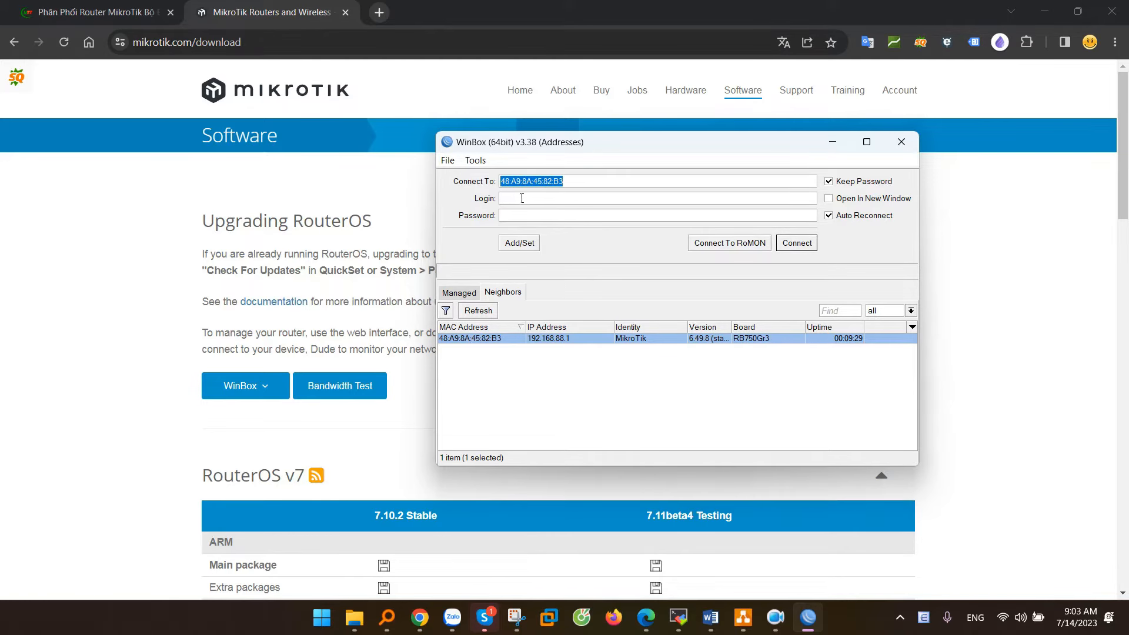
{"action": "left_click", "coordinate": [550, 341]}
{"action": "left_click", "coordinate": [510, 340]}
{"action": "left_click", "coordinate": [566, 338]}
{"action": "left_click", "coordinate": [503, 340]}
{"action": "left_click", "coordinate": [566, 340]}
Step: Enter admin as the Login and move to the Password field
{"action": "left_click", "coordinate": [516, 340]}
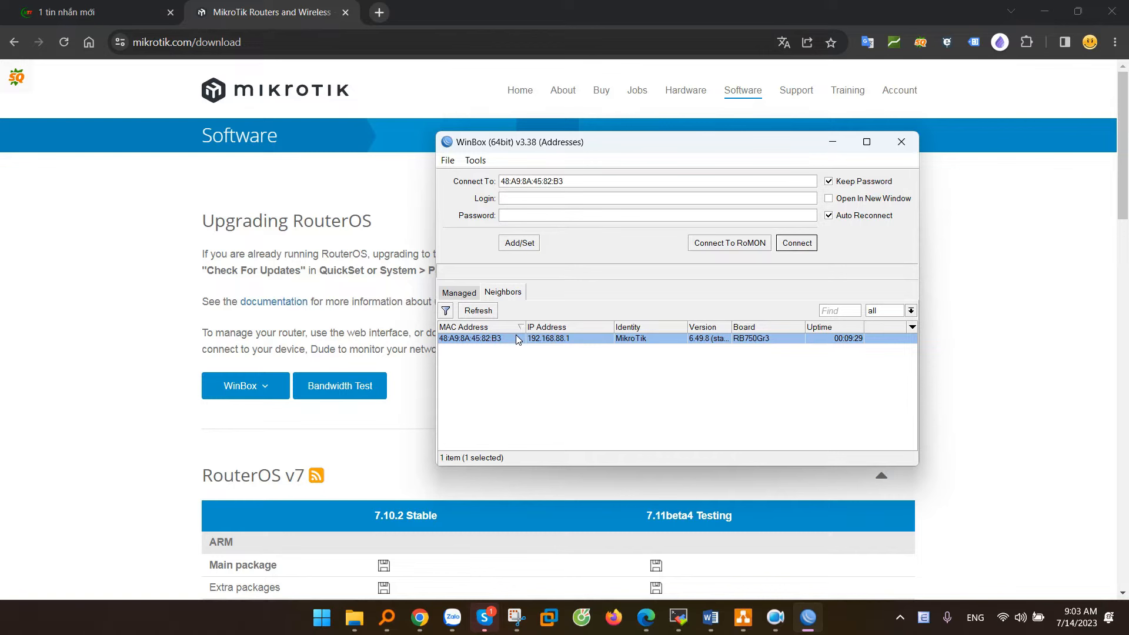
{"action": "type", "text": "admin"}
{"action": "left_click", "coordinate": [531, 218]}
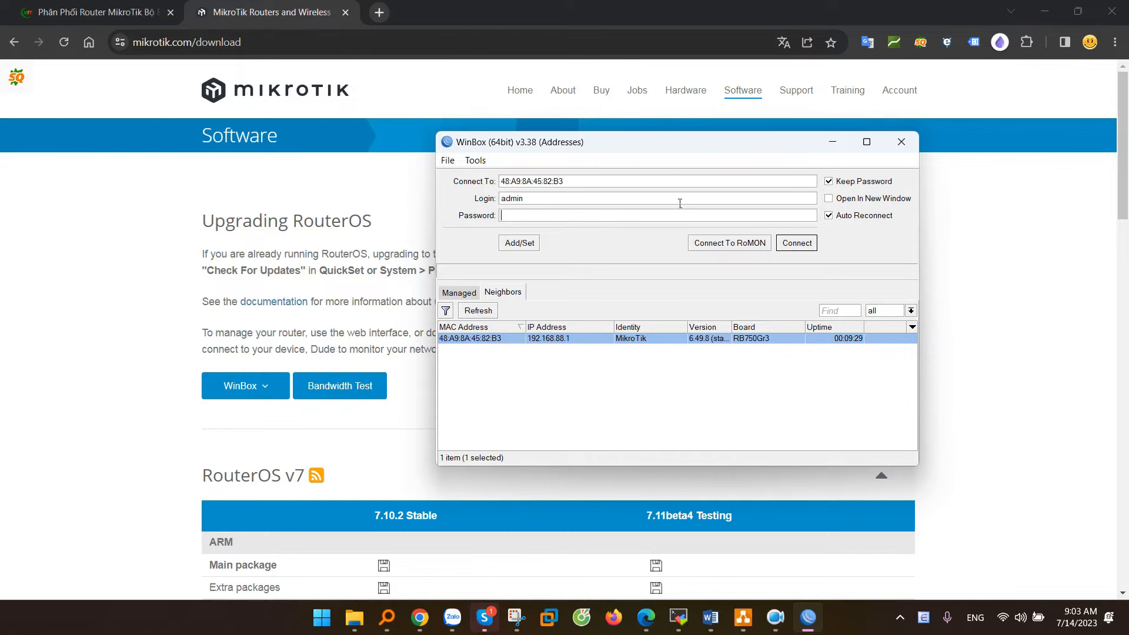
Step: Connect to the hEX router and dismiss the RouterOS Default Configuration notice
{"action": "left_click", "coordinate": [800, 244]}
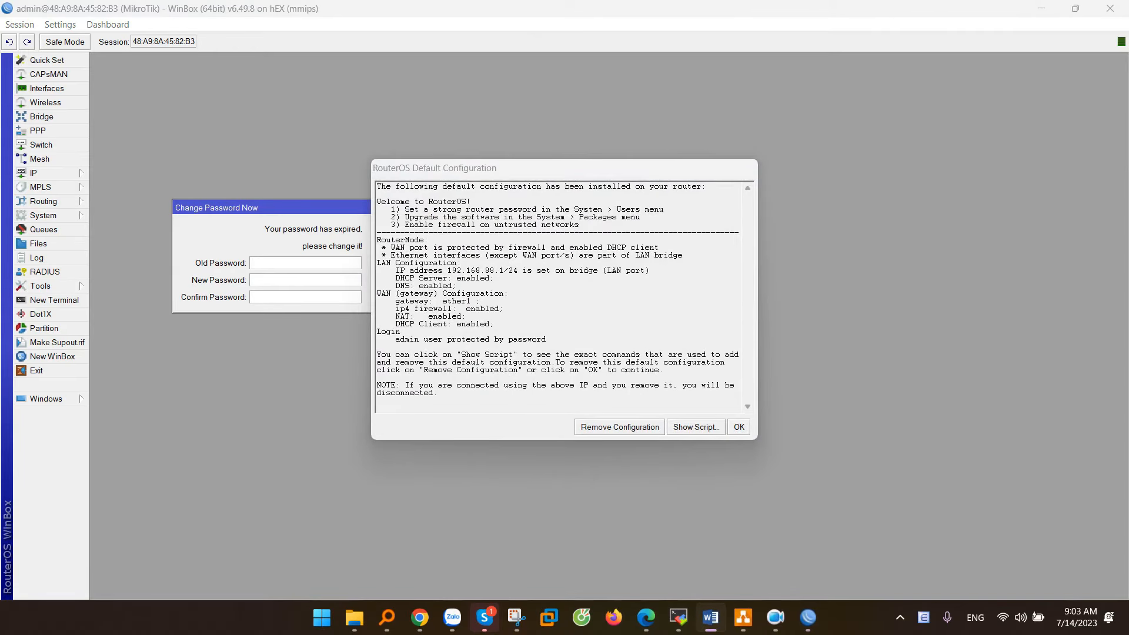
{"action": "left_click", "coordinate": [738, 427]}
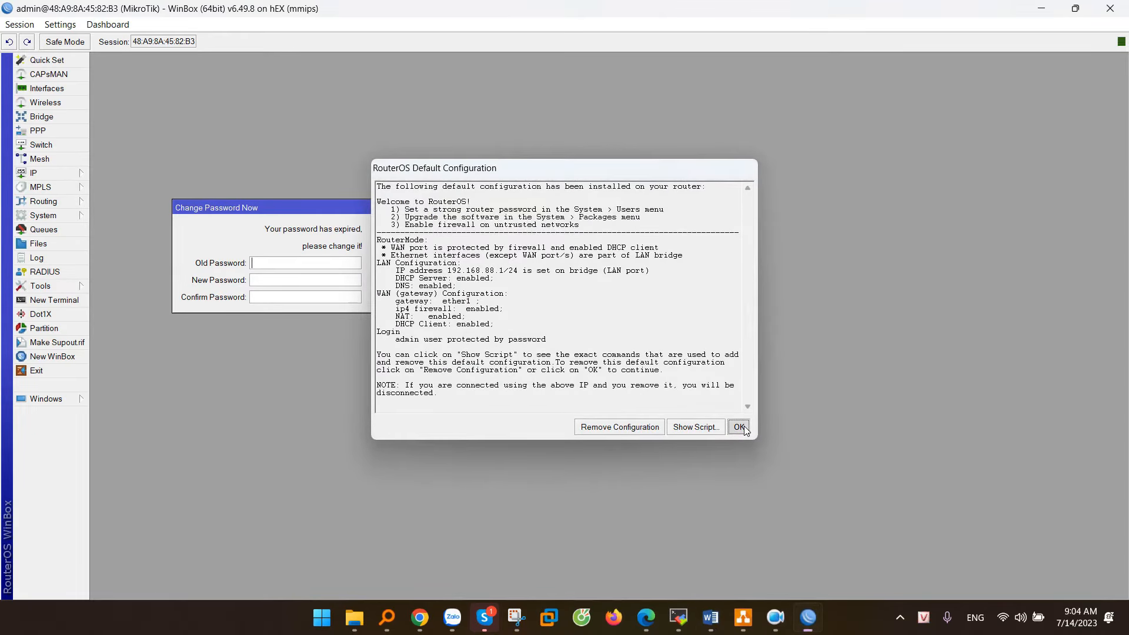
{"action": "key", "text": "alt+Tab"}
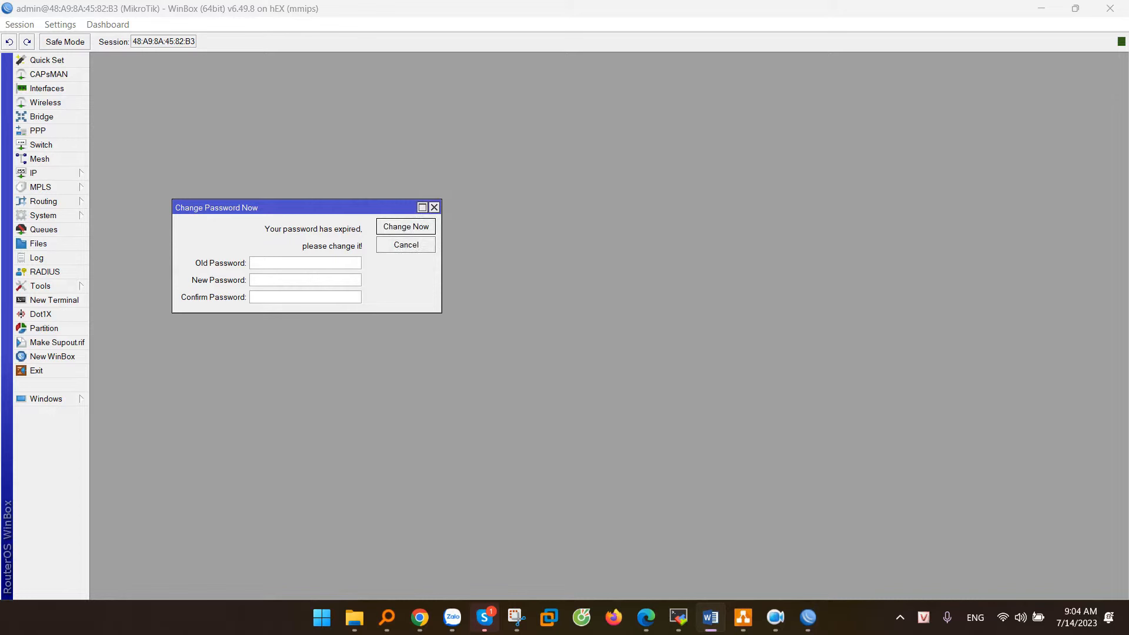
Step: Set a new admin password and apply it with Change Now
{"action": "key", "text": "alt+Tab"}
{"action": "type", "text": "*"}
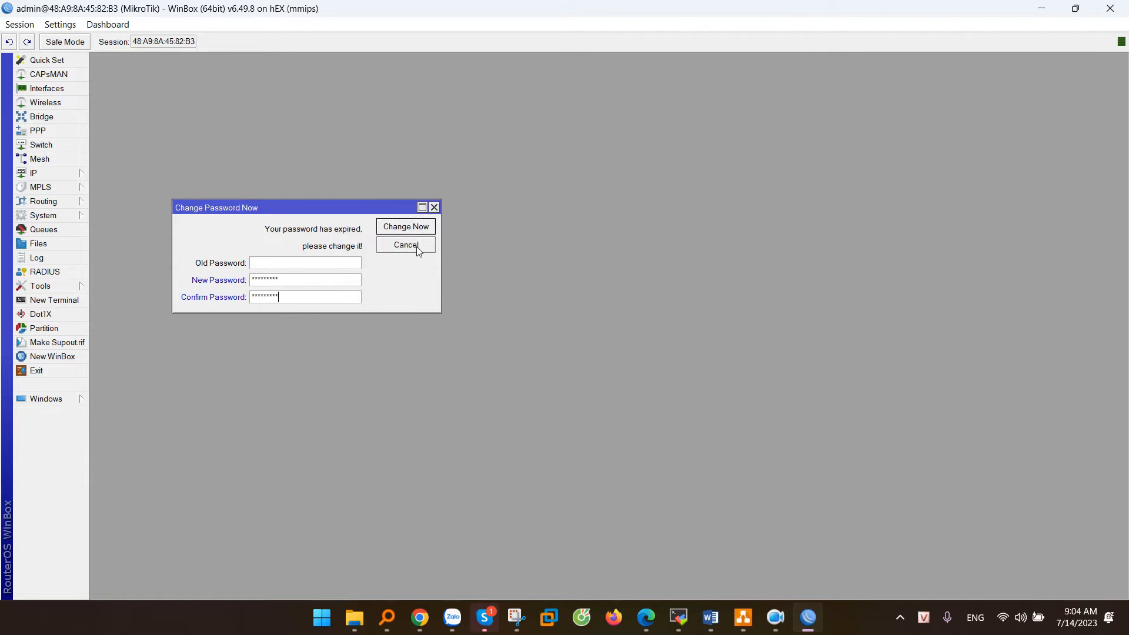
{"action": "left_click", "coordinate": [410, 227]}
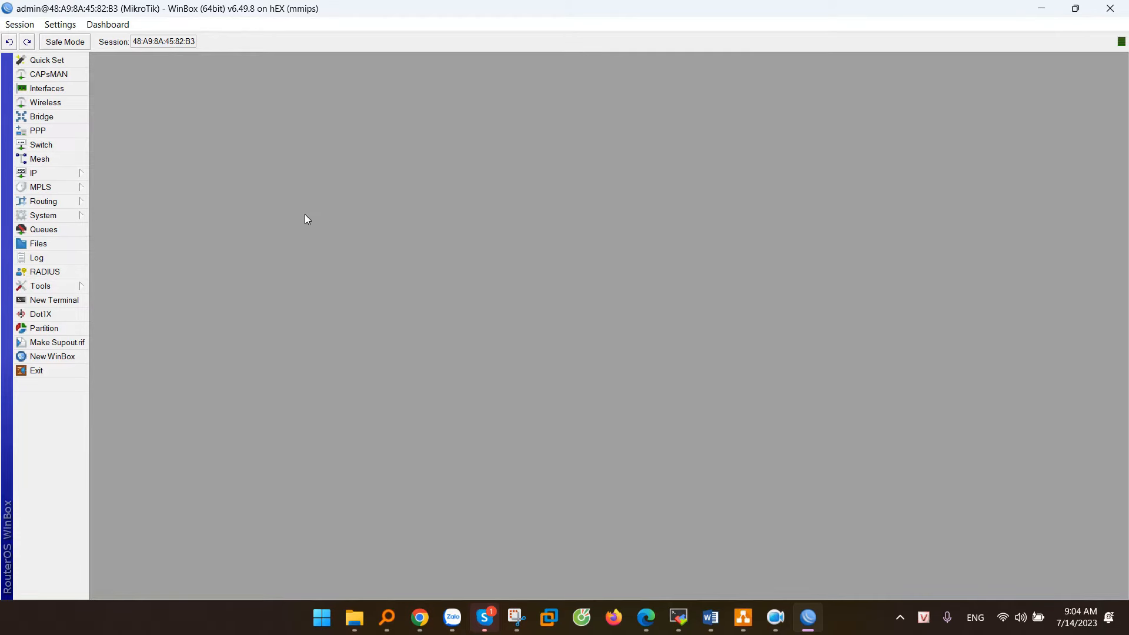
{"action": "key", "text": "alt+Tab"}
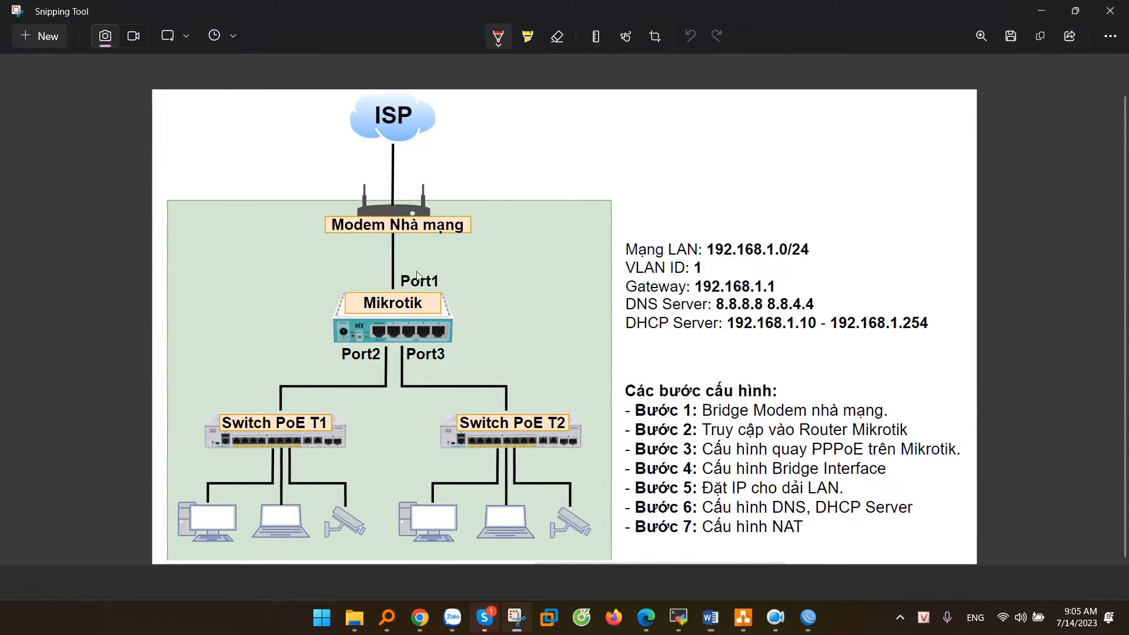
Step: Circle Port1 and the ISP modem in red, then return to the WinBox session
{"action": "mouse_move", "coordinate": [437, 275]}
{"action": "left_mouse_down"}
{"action": "mouse_move", "coordinate": [387, 270]}
{"action": "mouse_move", "coordinate": [453, 275]}
{"action": "left_mouse_up"}
{"action": "mouse_move", "coordinate": [431, 202]}
{"action": "left_mouse_down"}
{"action": "mouse_move", "coordinate": [404, 195]}
{"action": "mouse_move", "coordinate": [437, 200]}
{"action": "left_mouse_up"}
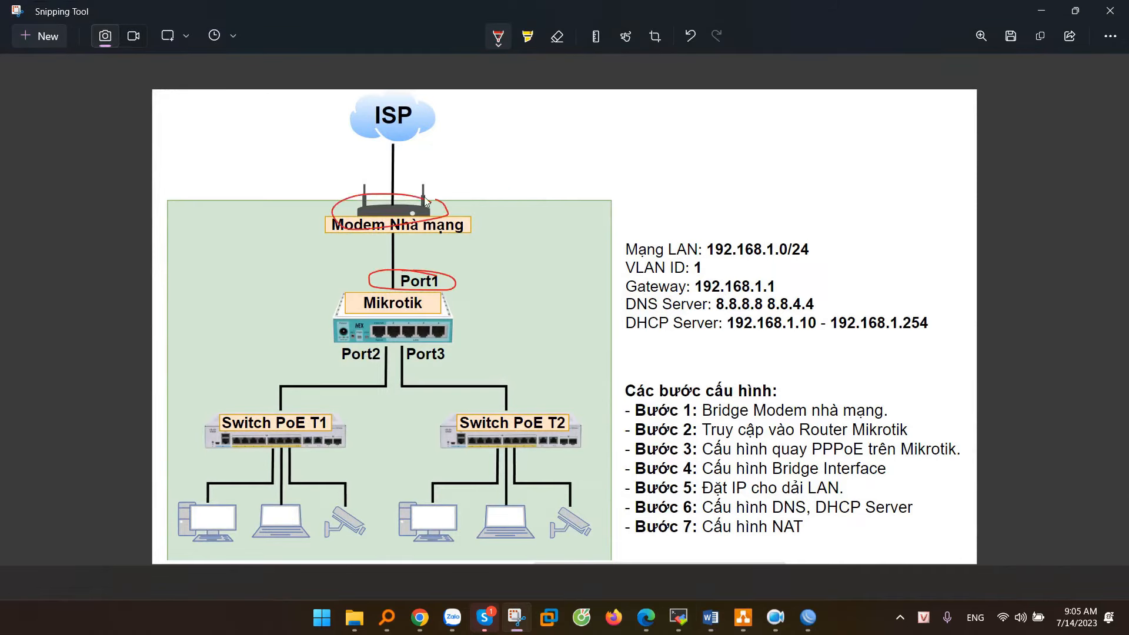
{"action": "left_click", "coordinate": [808, 619]}
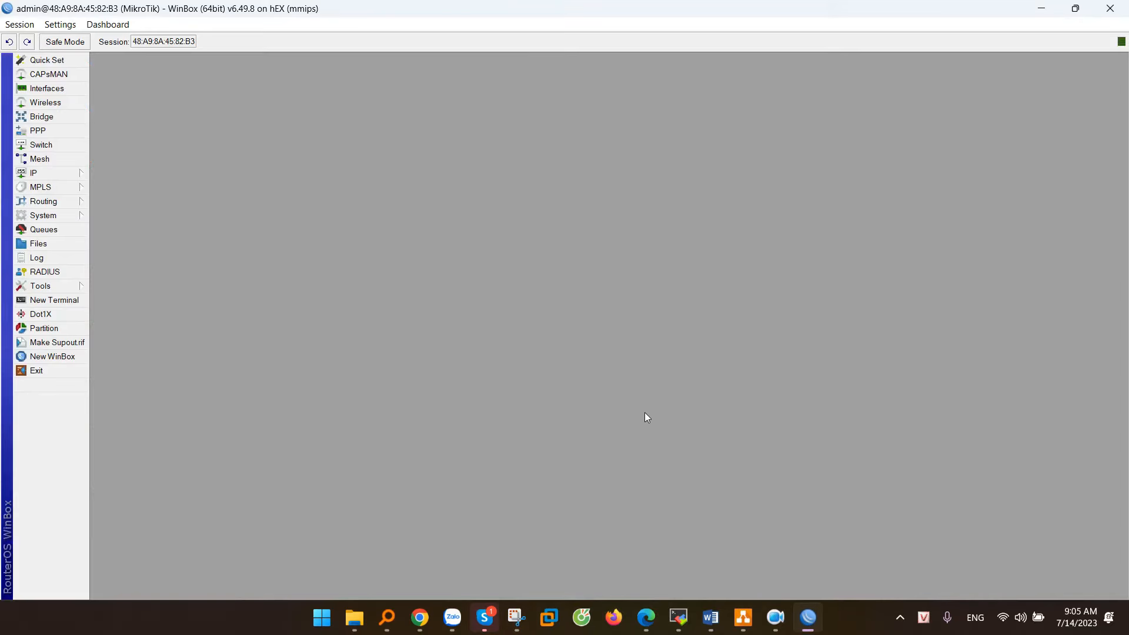
Step: Add a PPPoE client named WAN-Viettel running on interface ether1
{"action": "left_click", "coordinate": [43, 133]}
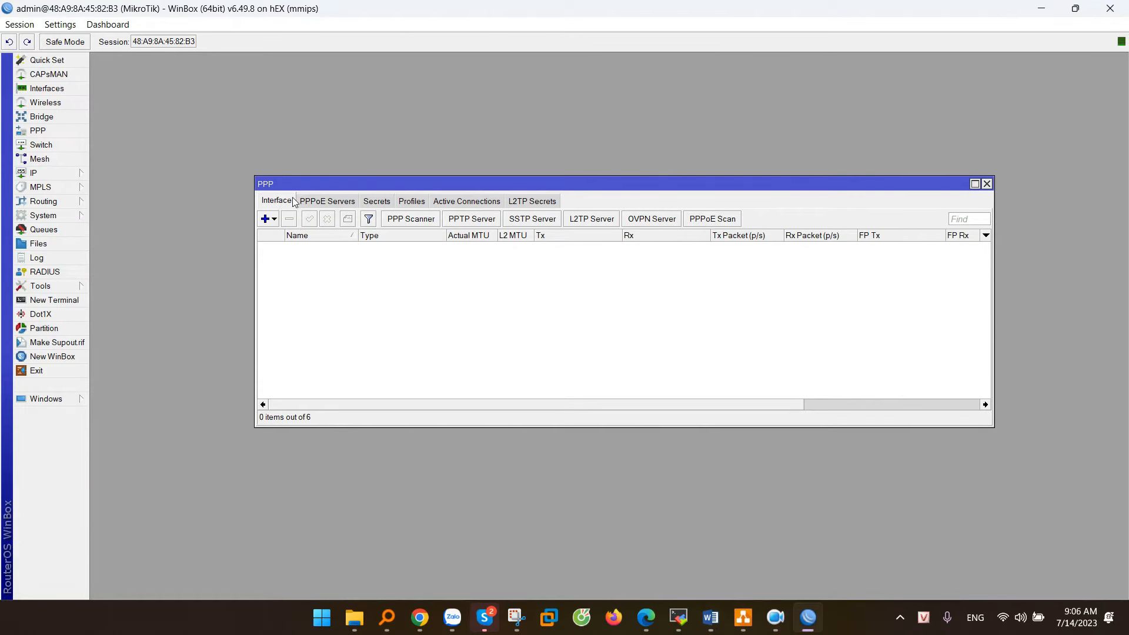
{"action": "left_click", "coordinate": [266, 220]}
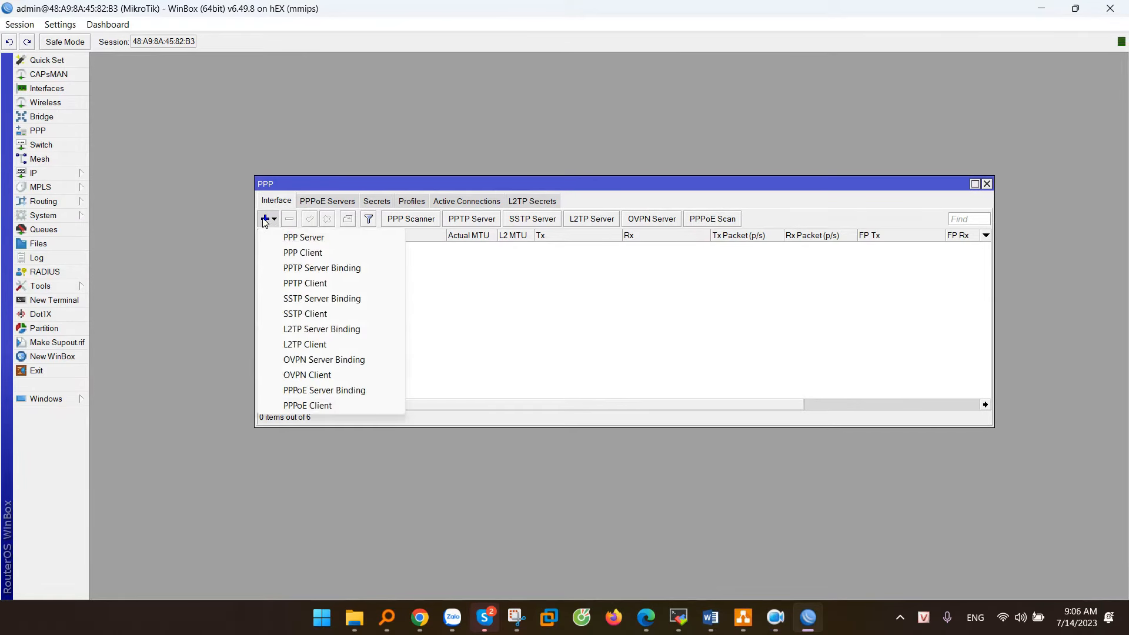
{"action": "left_click", "coordinate": [307, 405]}
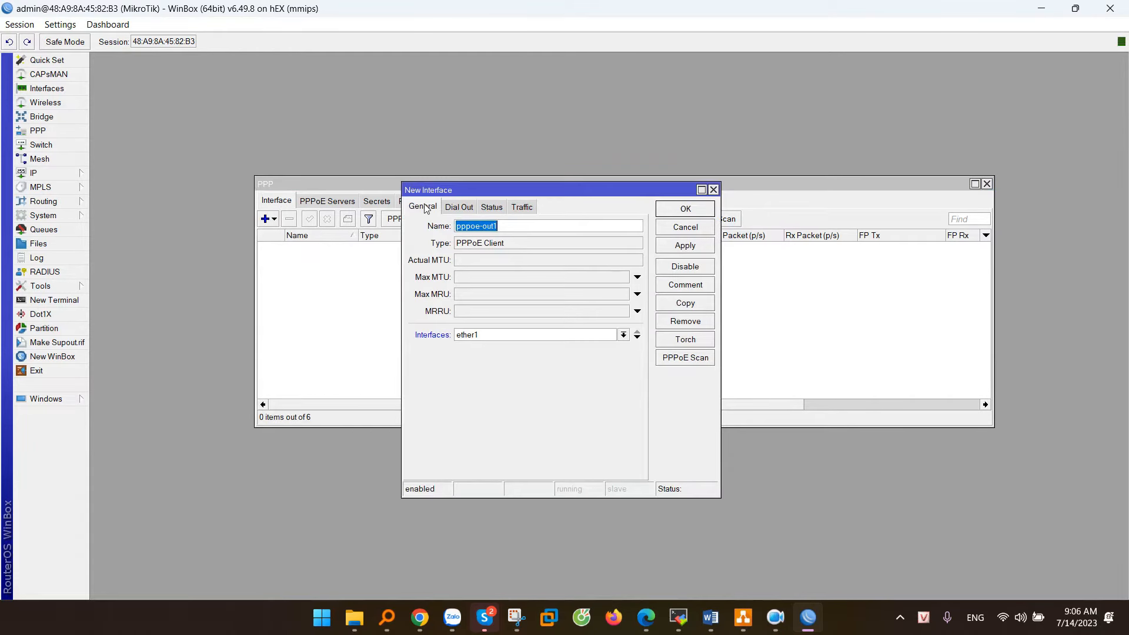
{"action": "left_click_drag", "start_coordinate": [499, 228], "coordinate": [429, 232]}
{"action": "type", "text": "WAN-Viettel"}
{"action": "left_click", "coordinate": [547, 335]}
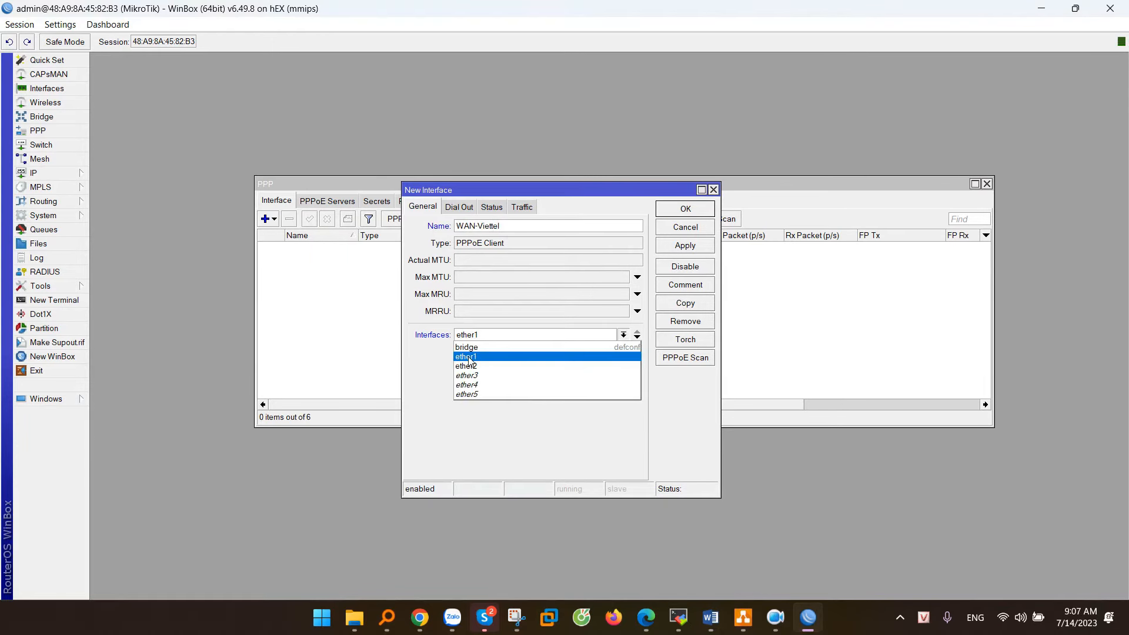
{"action": "left_click", "coordinate": [468, 357]}
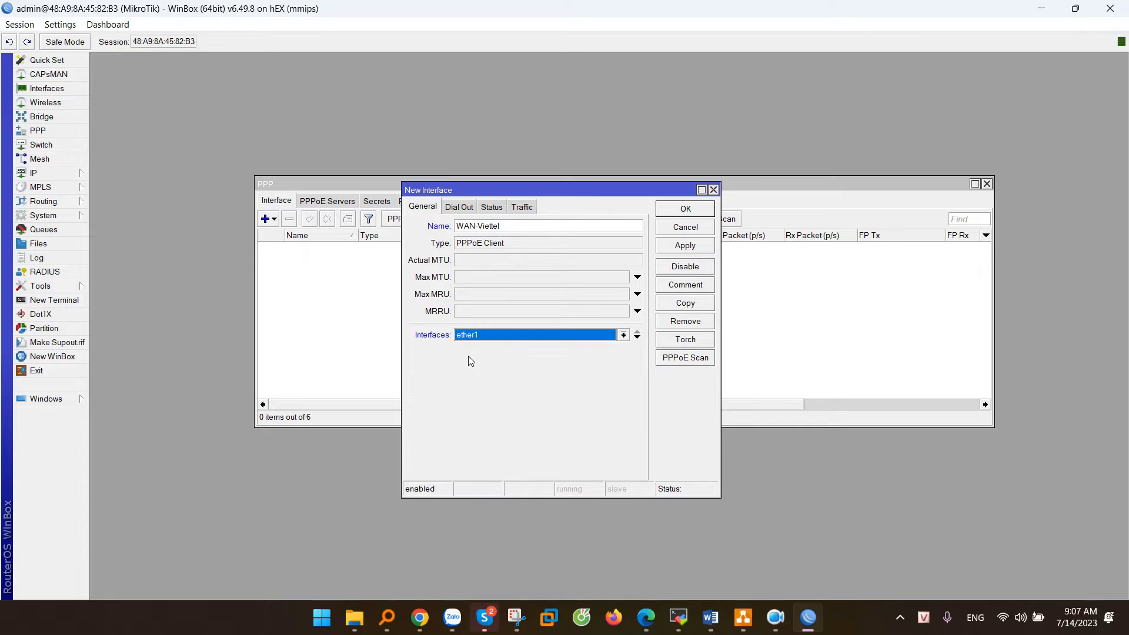
Step: Enter the ISP account's dial-out username and password and apply the WAN-Viettel client
{"action": "left_click", "coordinate": [459, 207]}
{"action": "left_click", "coordinate": [503, 271]}
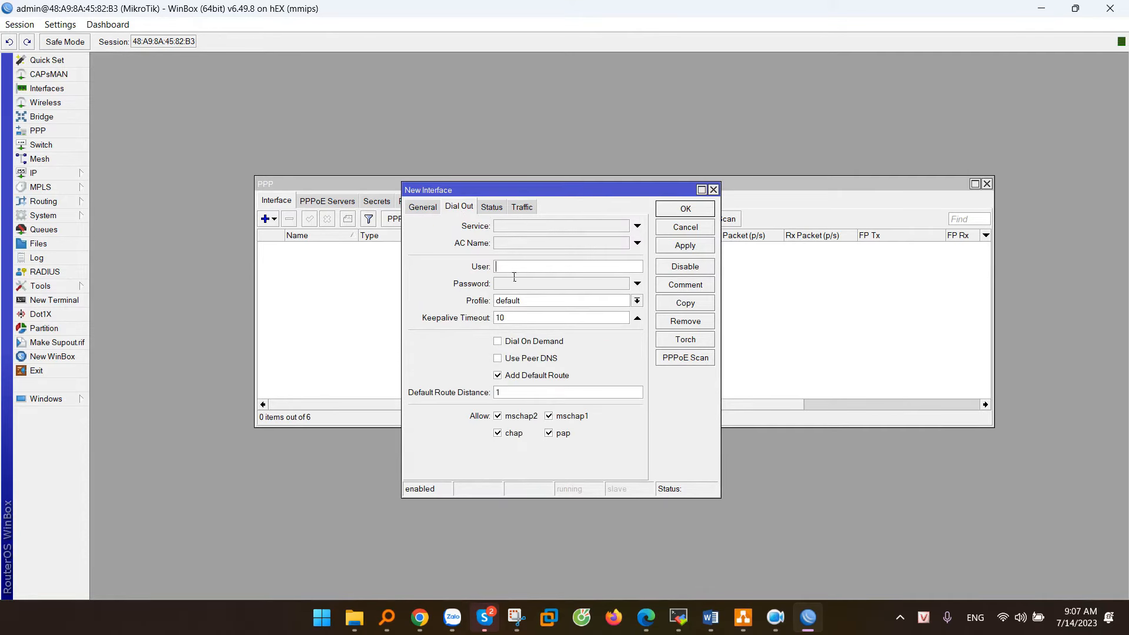
{"action": "key", "text": "alt+Tab"}
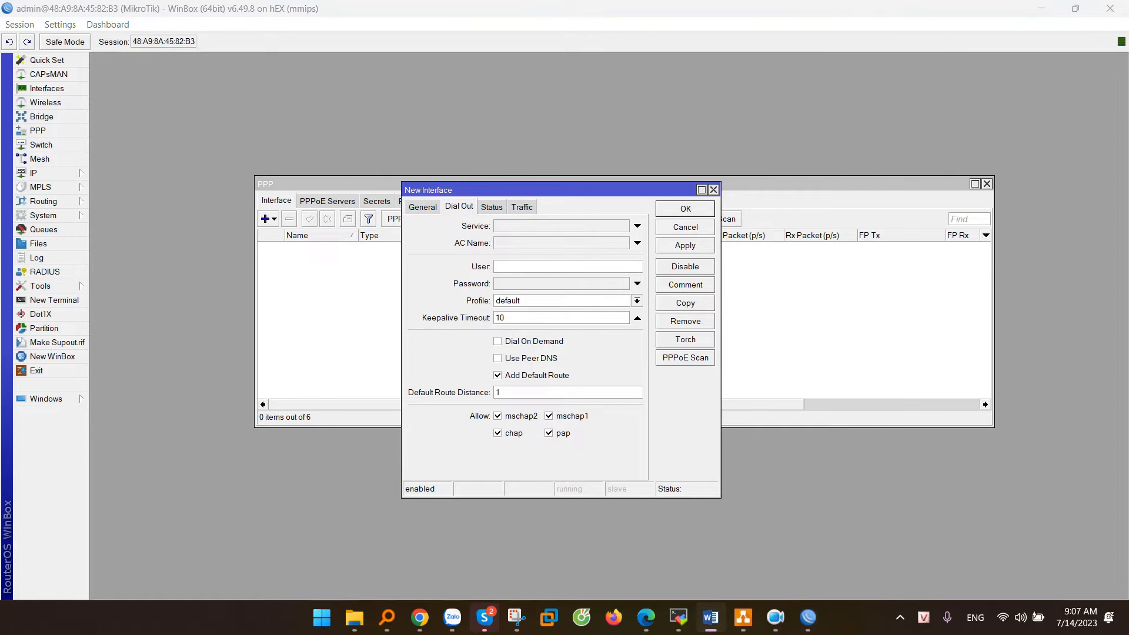
{"action": "left_click", "coordinate": [515, 287]}
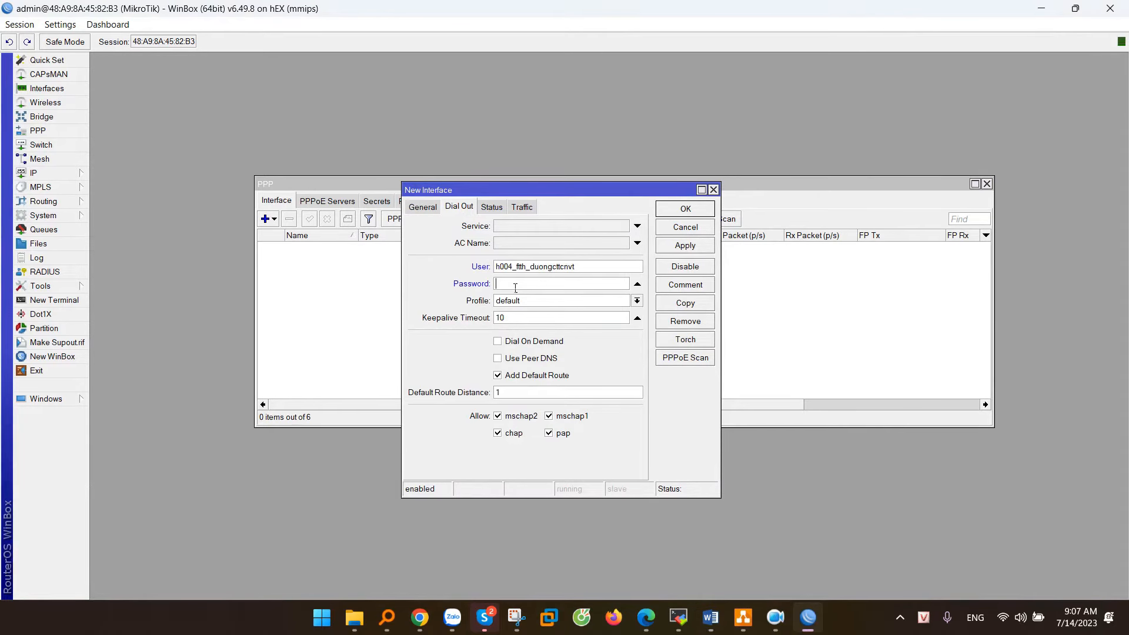
{"action": "key", "text": "ctrl+v"}
{"action": "left_click_drag", "start_coordinate": [514, 288], "coordinate": [451, 284]}
{"action": "left_click_drag", "start_coordinate": [578, 268], "coordinate": [444, 272]}
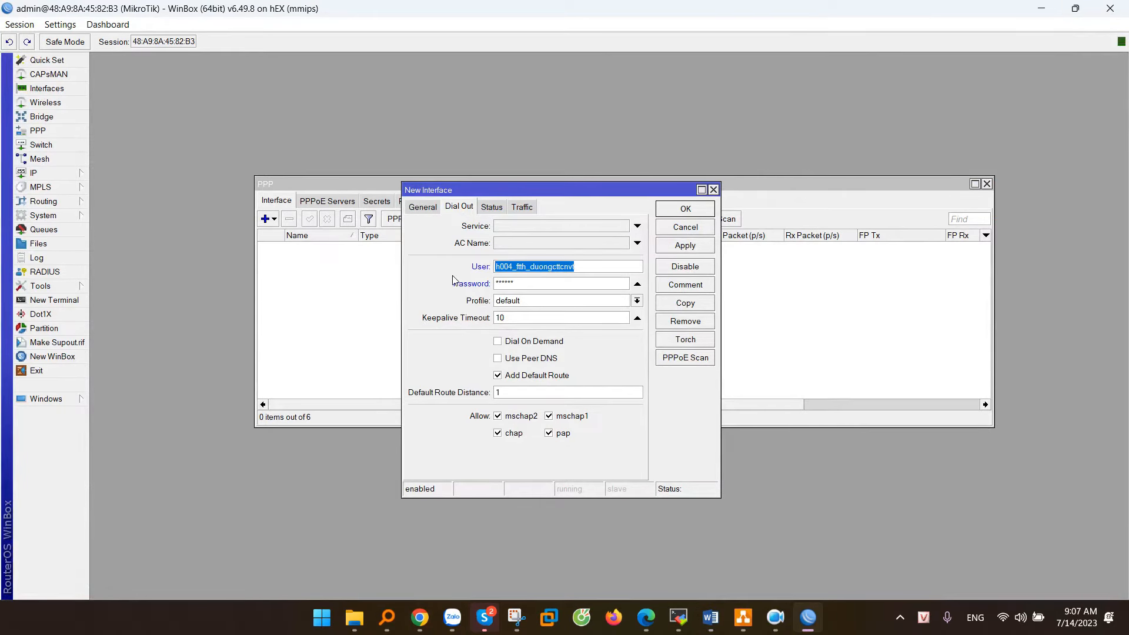
{"action": "left_click", "coordinate": [685, 246]}
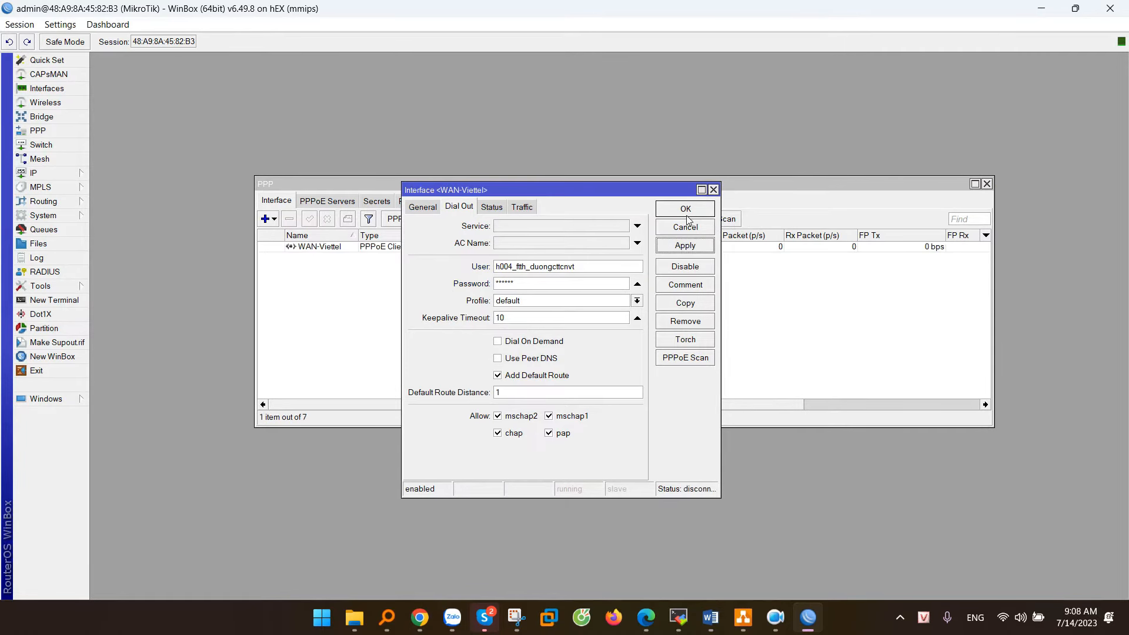
{"action": "left_click", "coordinate": [685, 211]}
Step: Close the client dialog and select the dynamic 27.76.111.89 address on WAN-Viettel in IP > Addresses
{"action": "left_click", "coordinate": [437, 248]}
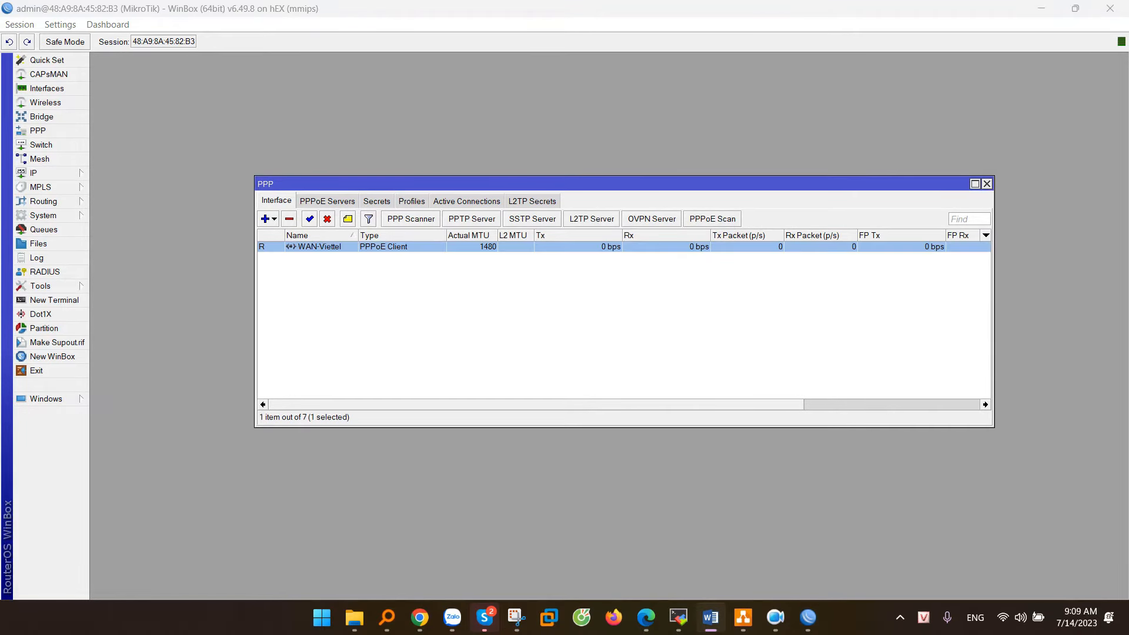
{"action": "left_click", "coordinate": [47, 174]}
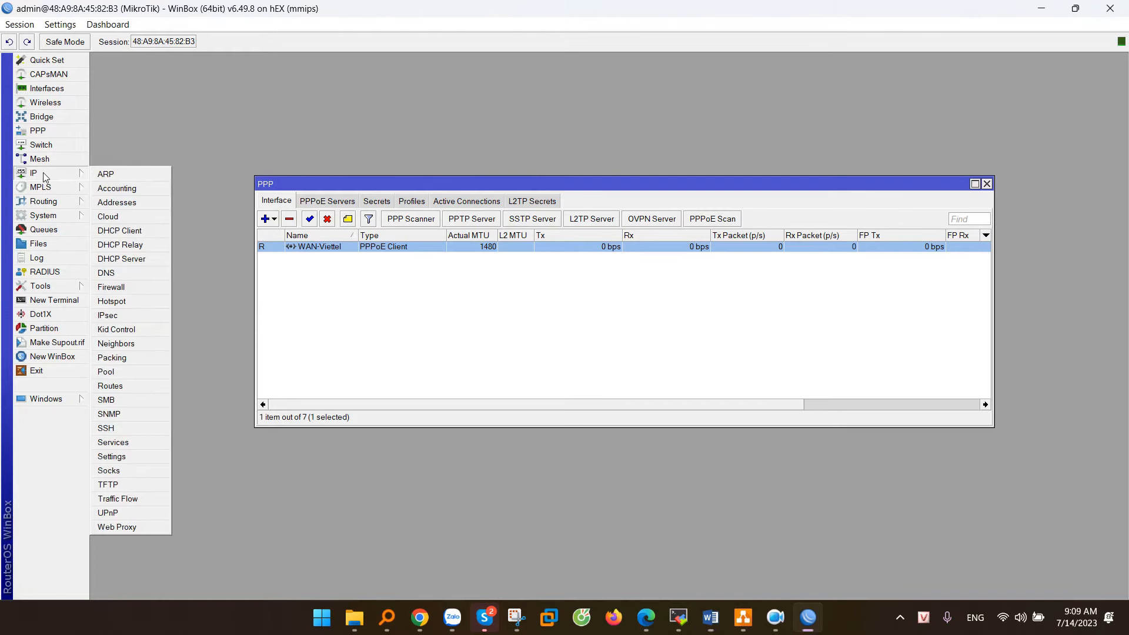
{"action": "left_click", "coordinate": [121, 204]}
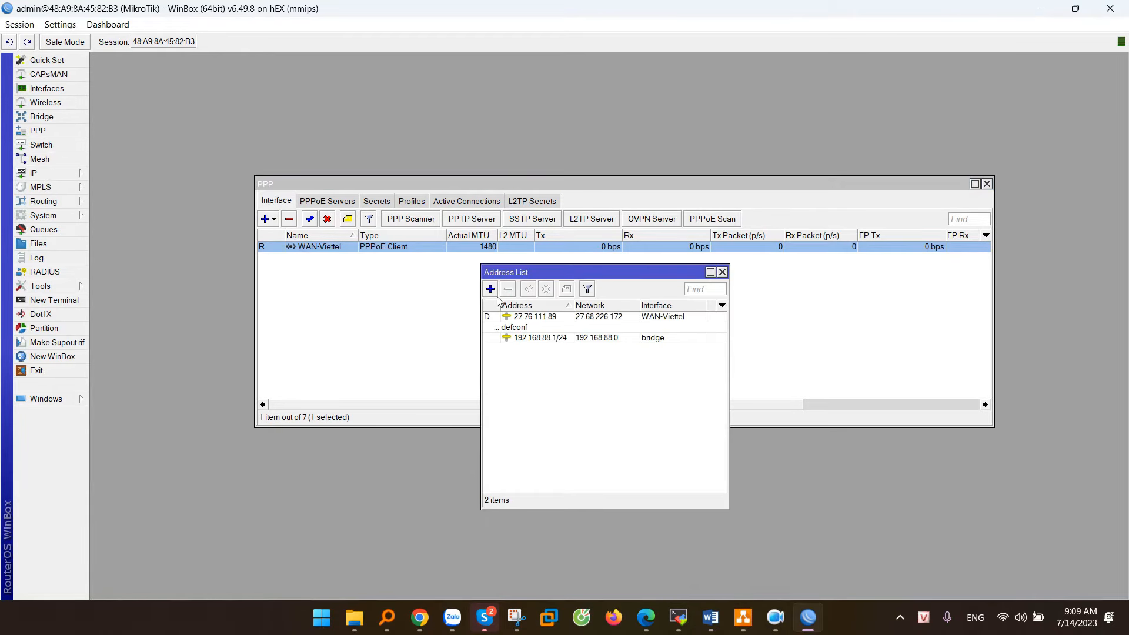
{"action": "left_click", "coordinate": [533, 318]}
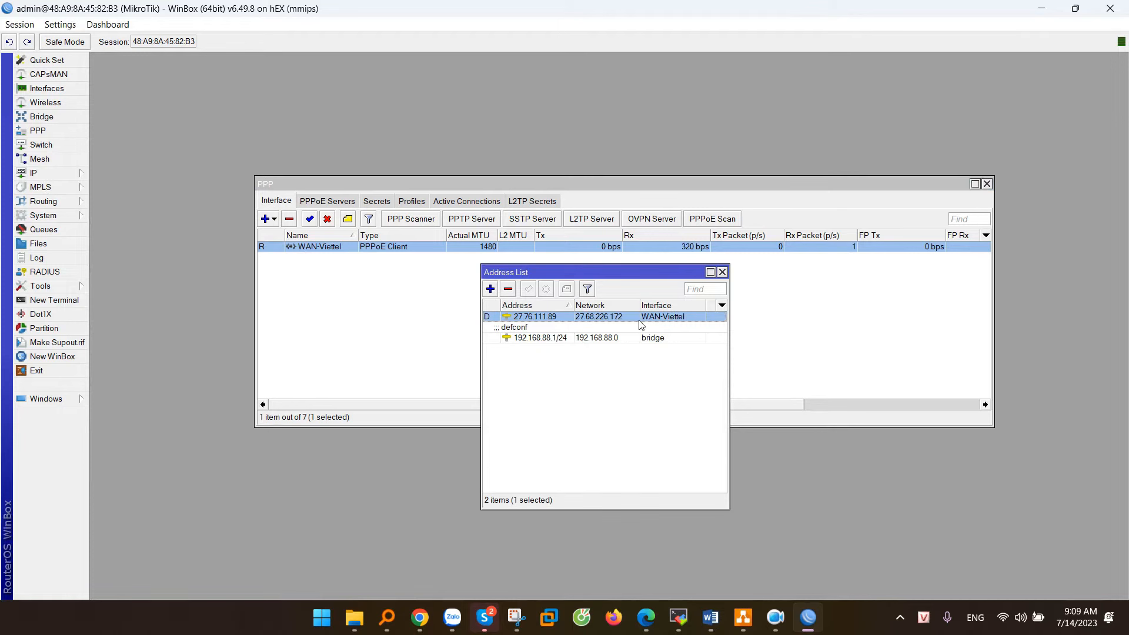
{"action": "key", "text": "alt+Tab"}
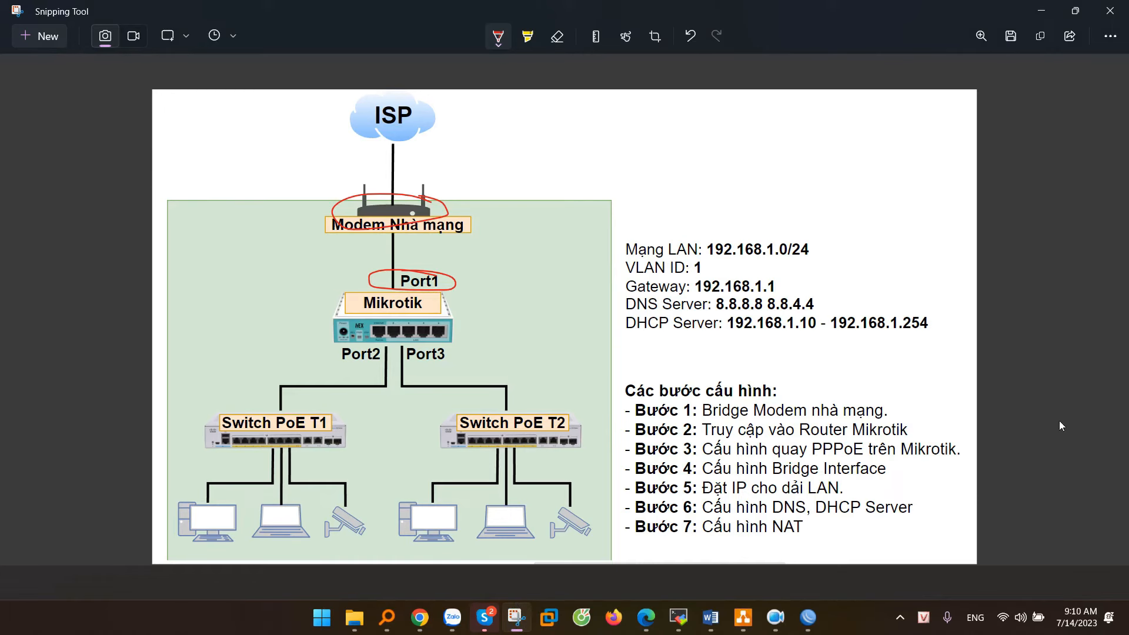
Step: Circle the 192.168.1.0/24 subnet and the Port2 and Port3 labels in red
{"action": "key", "text": "alt+Tab"}
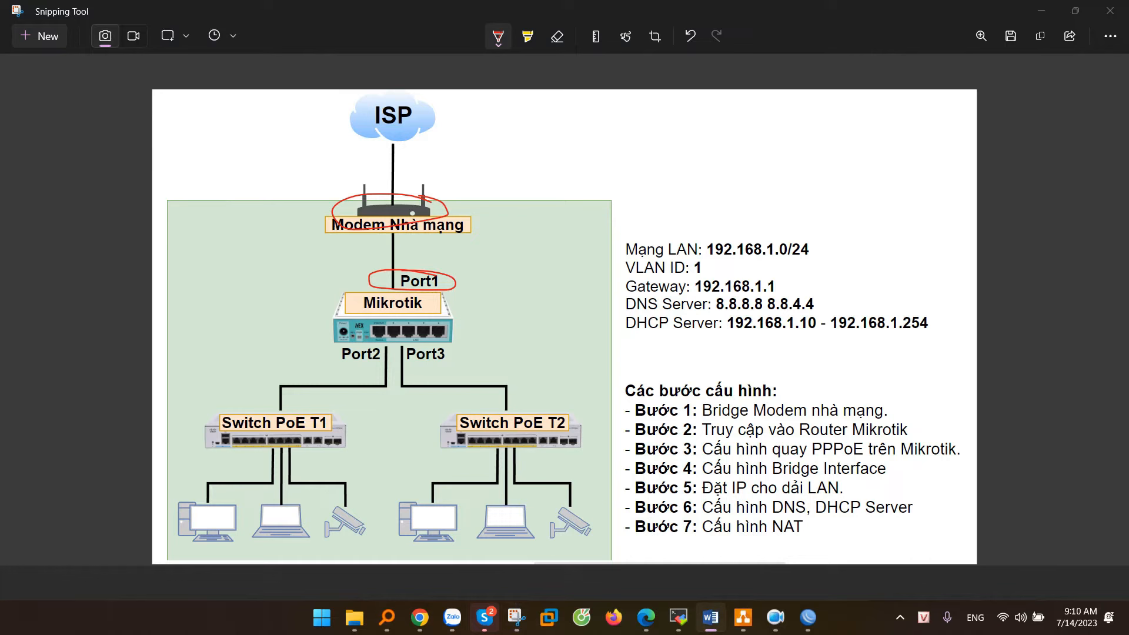
{"action": "left_click", "coordinate": [812, 242]}
{"action": "mouse_move", "coordinate": [796, 232]}
{"action": "left_mouse_down"}
{"action": "mouse_move", "coordinate": [709, 240]}
{"action": "mouse_move", "coordinate": [838, 253]}
{"action": "mouse_move", "coordinate": [764, 230]}
{"action": "left_mouse_up"}
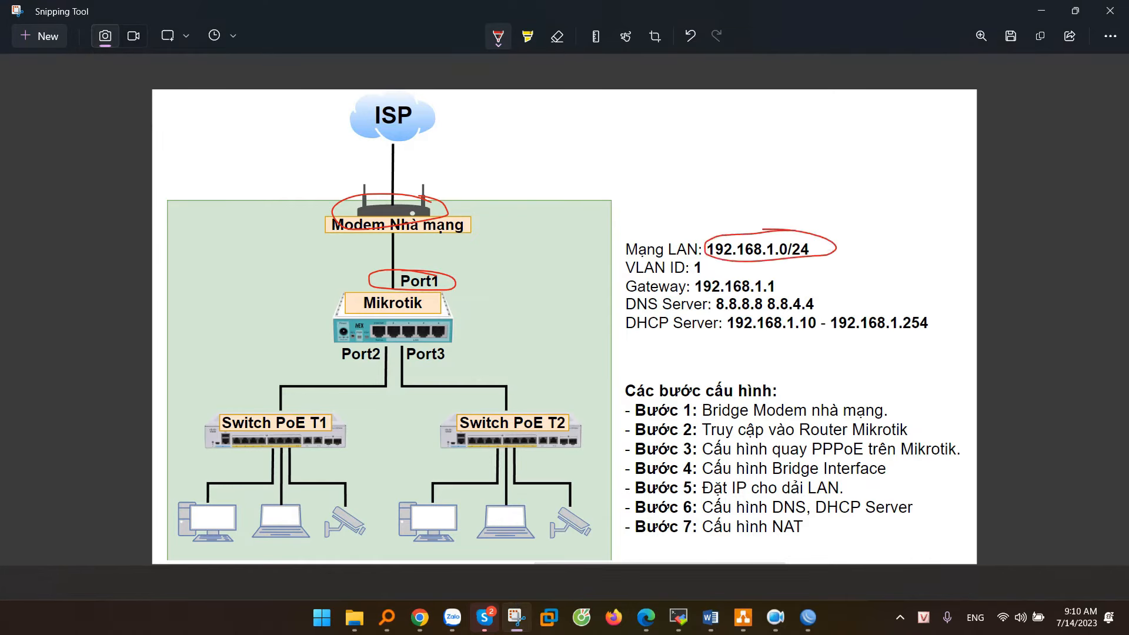
{"action": "left_click_drag", "start_coordinate": [452, 345], "coordinate": [435, 340]}
{"action": "mouse_move", "coordinate": [330, 358]}
{"action": "left_mouse_down"}
{"action": "mouse_move", "coordinate": [465, 358]}
{"action": "mouse_move", "coordinate": [454, 346]}
{"action": "left_mouse_up"}
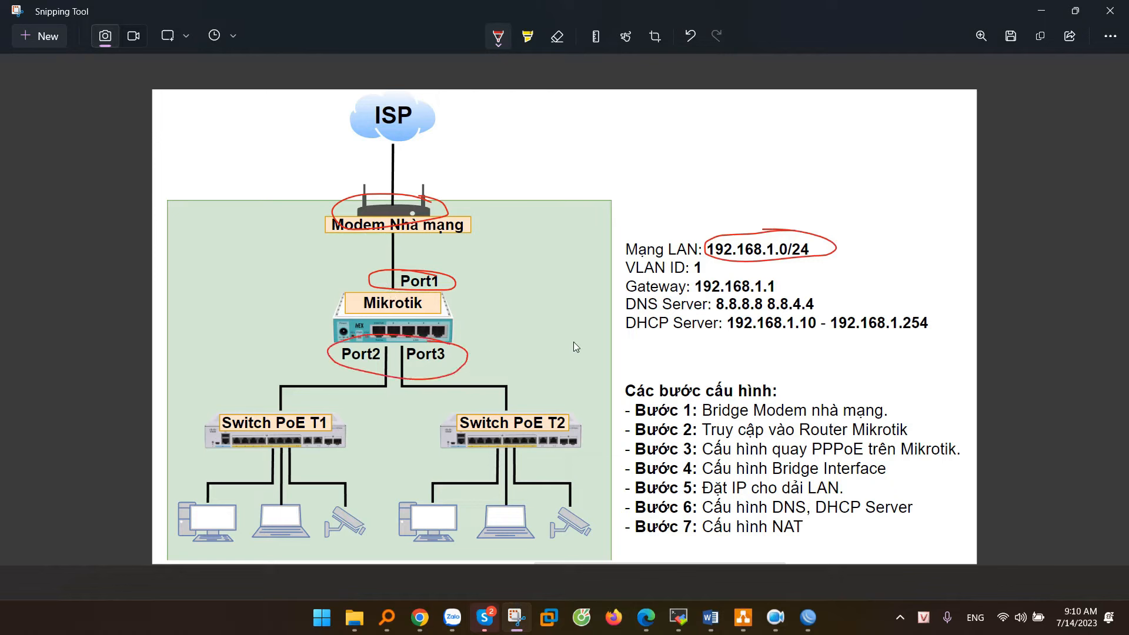
{"action": "key", "text": "alt+Tab"}
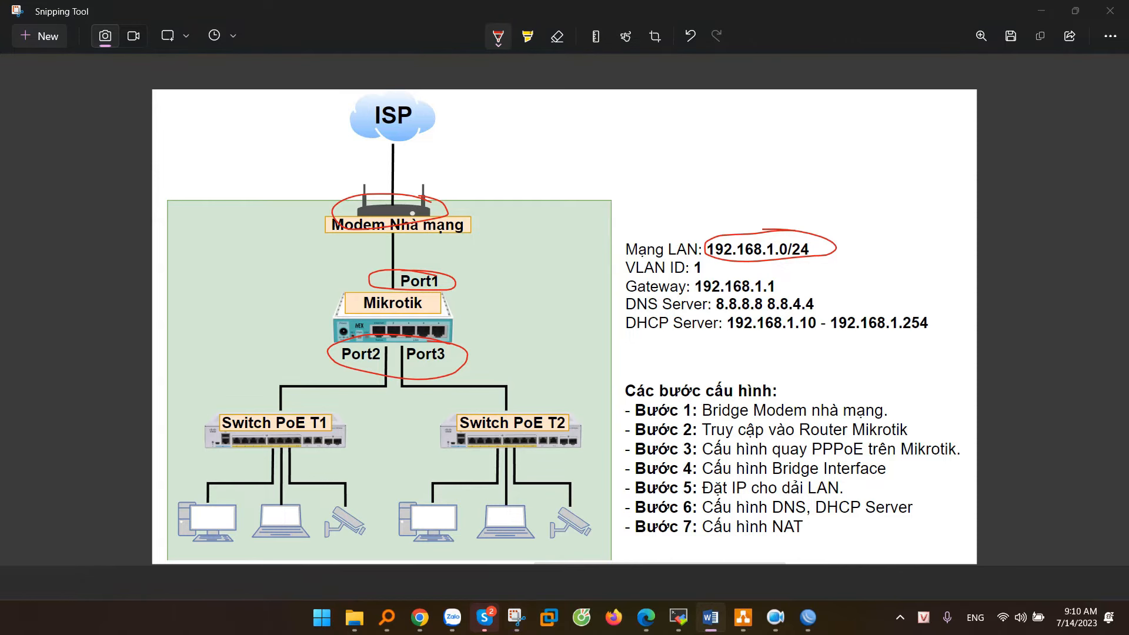
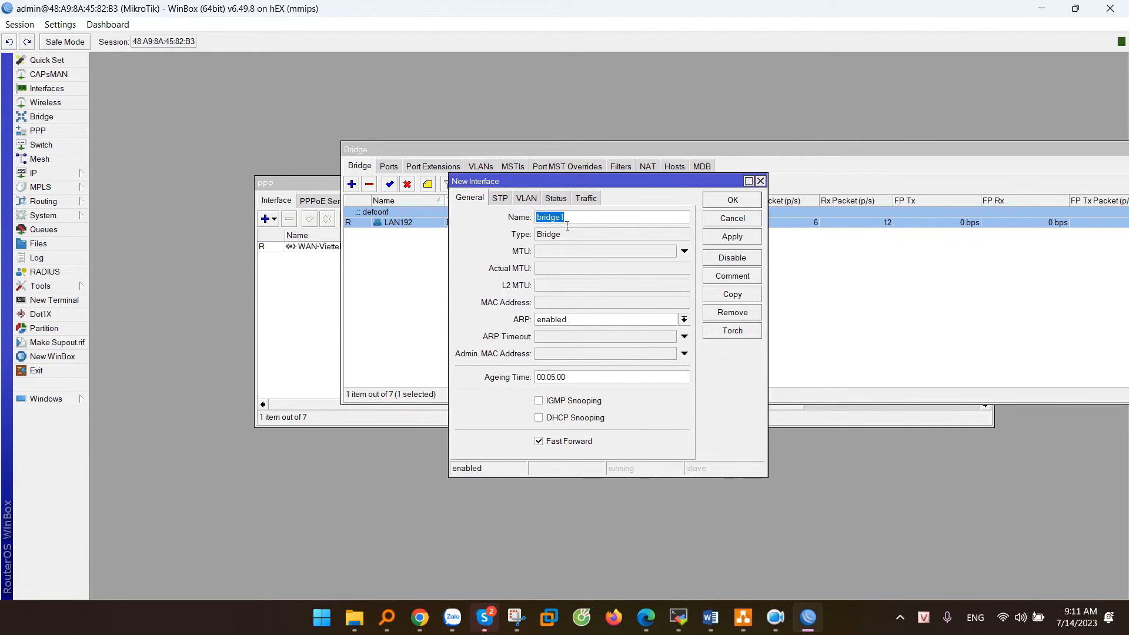
Step: Create a second bridge named LAN_Test alongside LAN192
{"action": "type", "text": "LA"}
{"action": "left_click", "coordinate": [731, 236]}
{"action": "left_click", "coordinate": [730, 203]}
{"action": "left_click", "coordinate": [418, 234]}
{"action": "left_click", "coordinate": [416, 223]}
{"action": "left_click", "coordinate": [412, 233]}
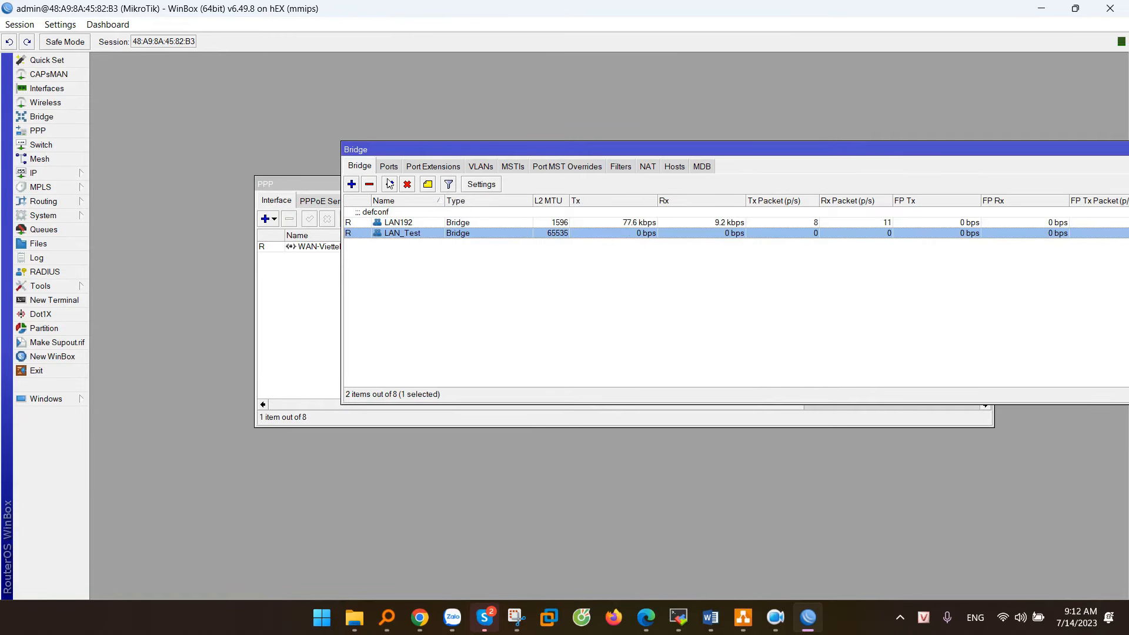
Step: Move port ether5 from LAN192 to the LAN_Test bridge in the Ports list
{"action": "left_click", "coordinate": [389, 167]}
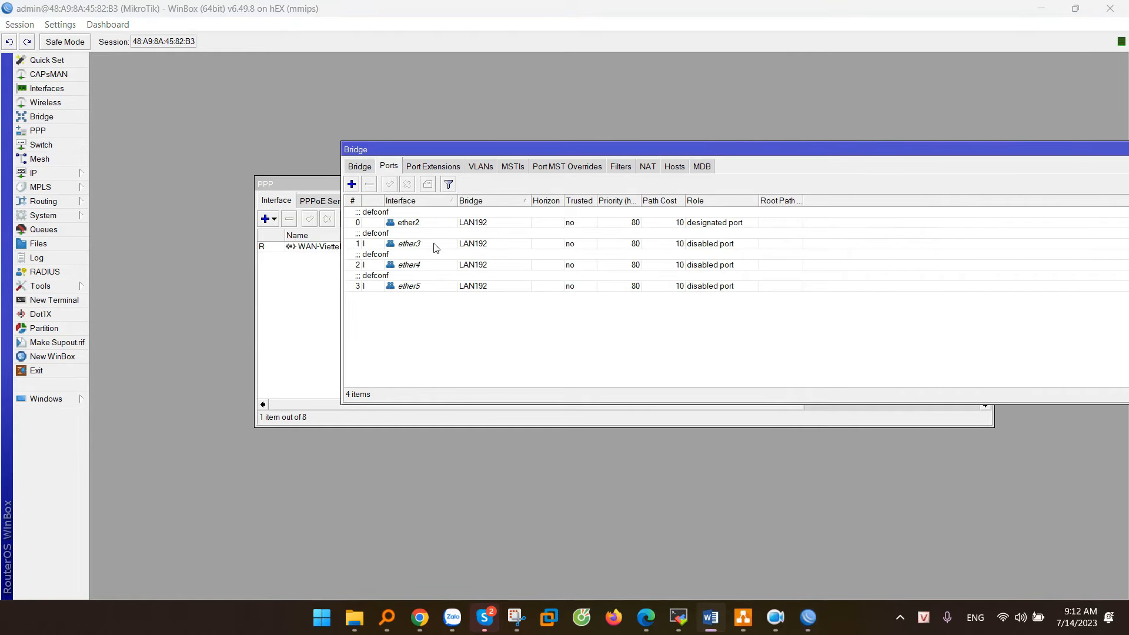
{"action": "left_click", "coordinate": [477, 224]}
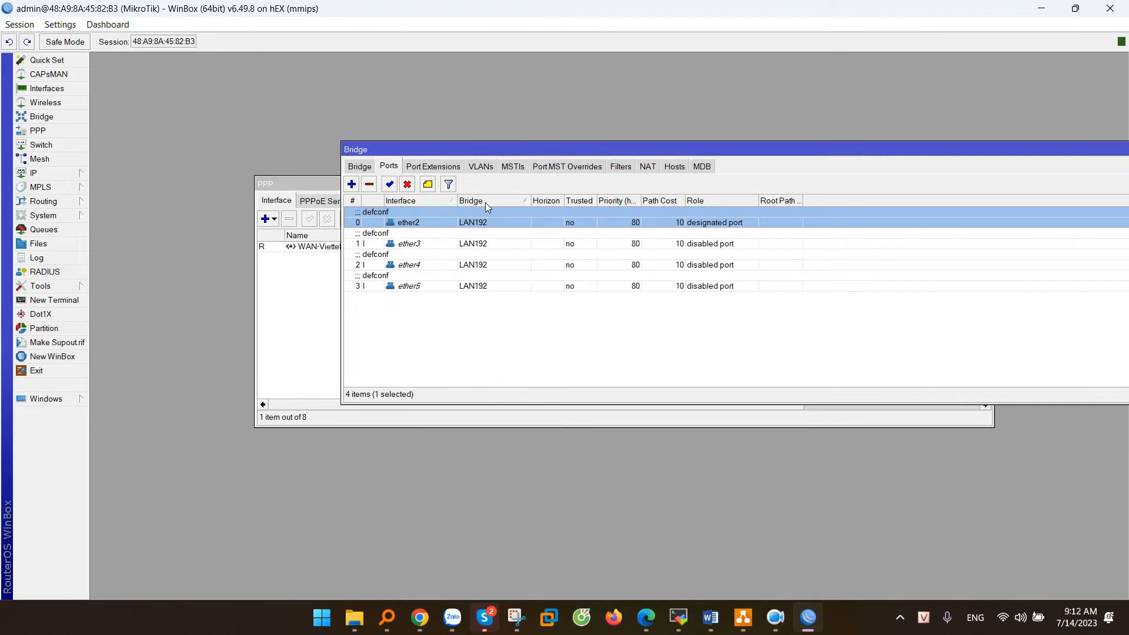
{"action": "left_click", "coordinate": [479, 287]}
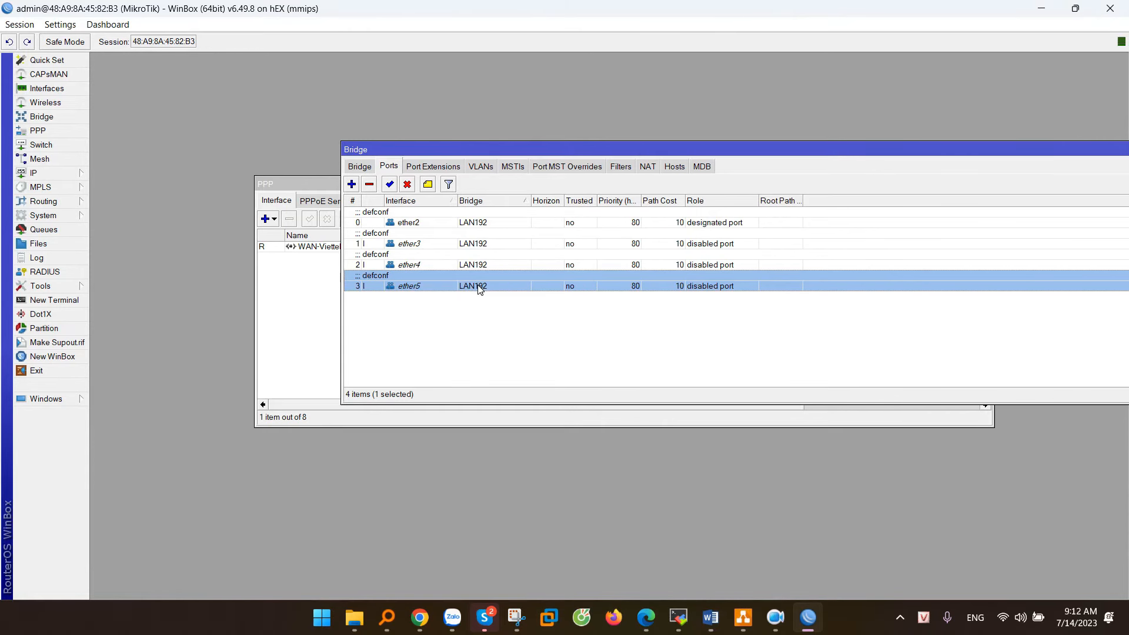
{"action": "double_click", "coordinate": [479, 287]}
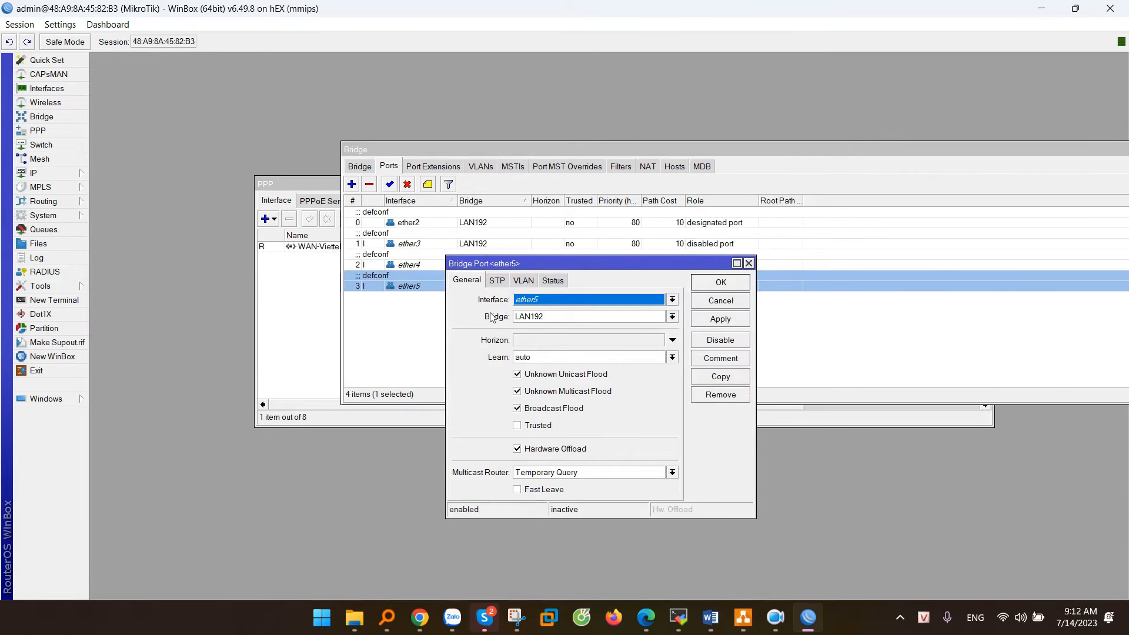
{"action": "left_click", "coordinate": [540, 318]}
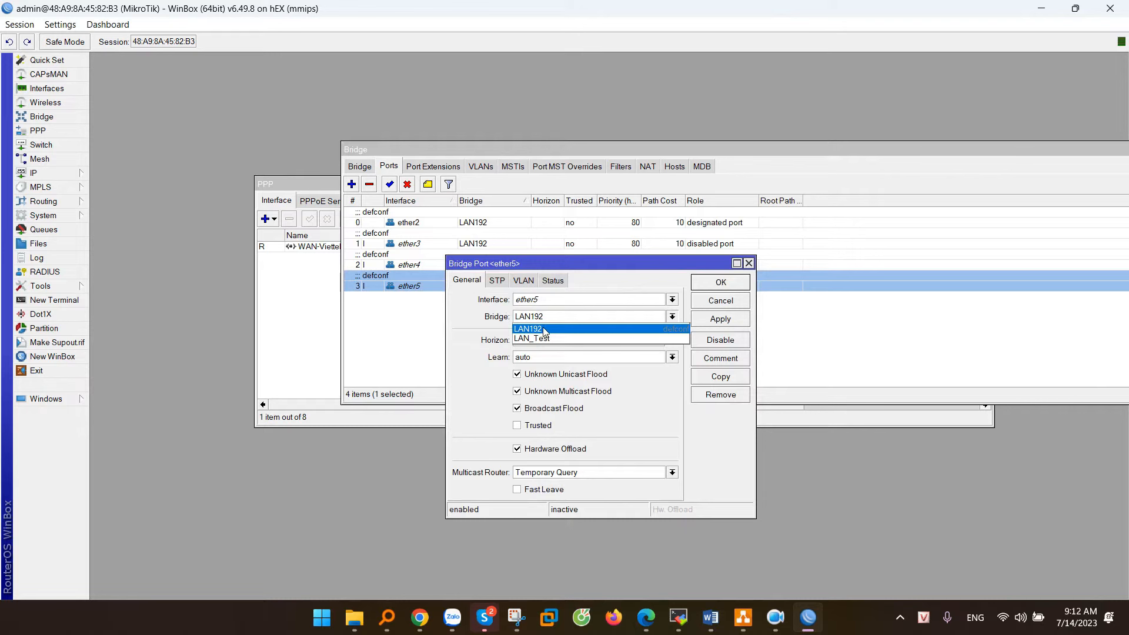
{"action": "left_click", "coordinate": [537, 339]}
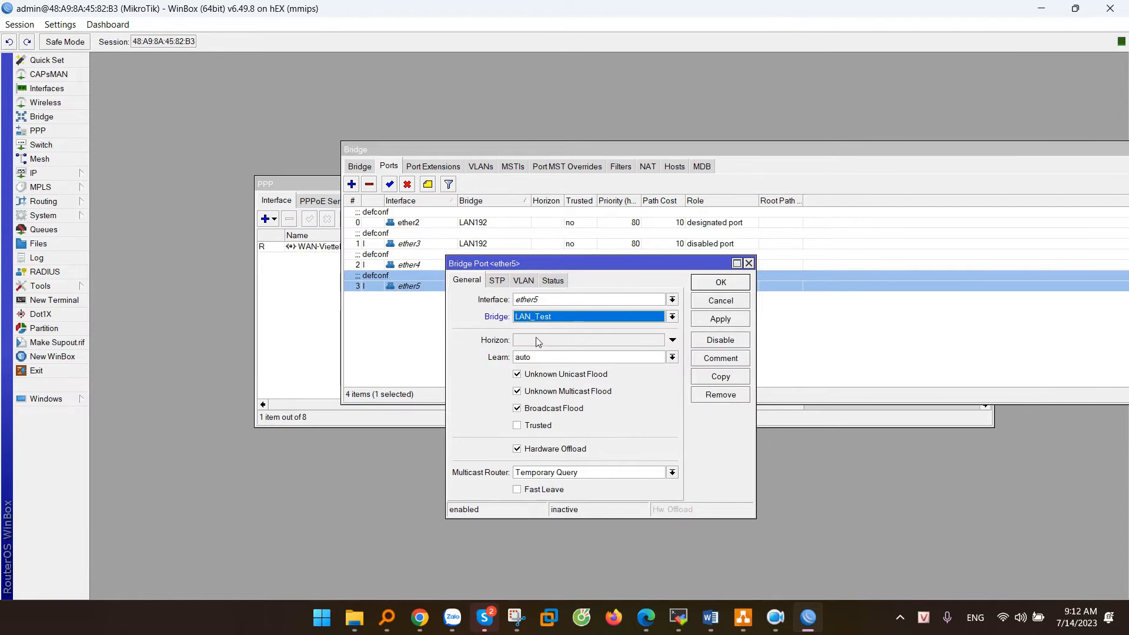
{"action": "left_click", "coordinate": [721, 319]}
{"action": "left_click", "coordinate": [723, 282]}
{"action": "left_click", "coordinate": [481, 308]}
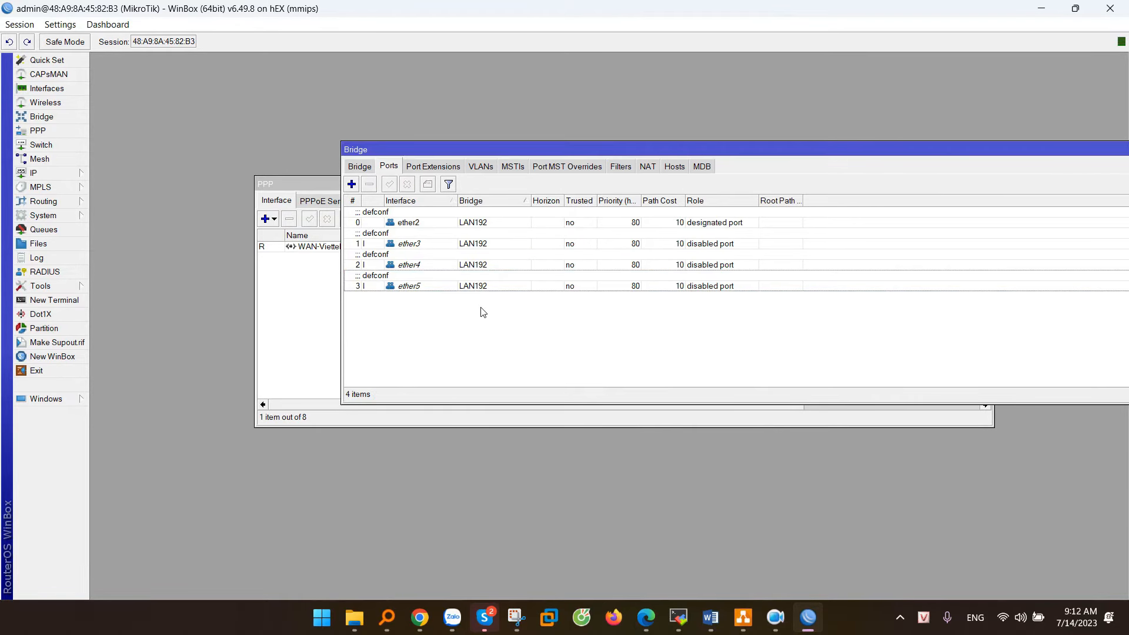
{"action": "left_click", "coordinate": [483, 287]}
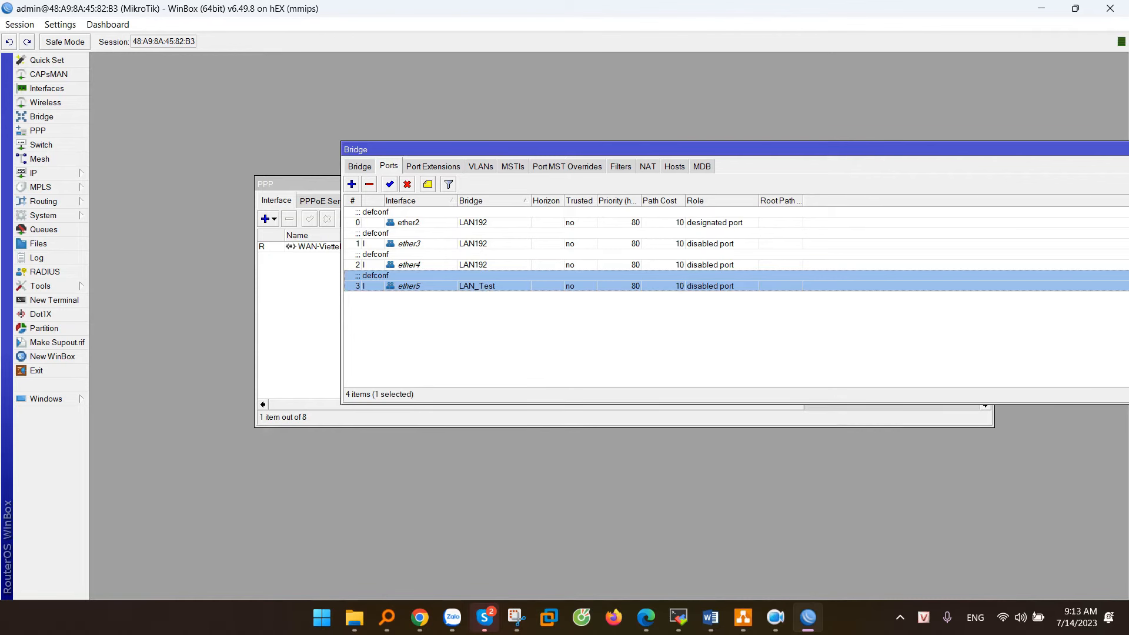
Step: Circle the gateway address 192.168.1.1 in red on the network plan
{"action": "key", "text": "alt+Tab"}
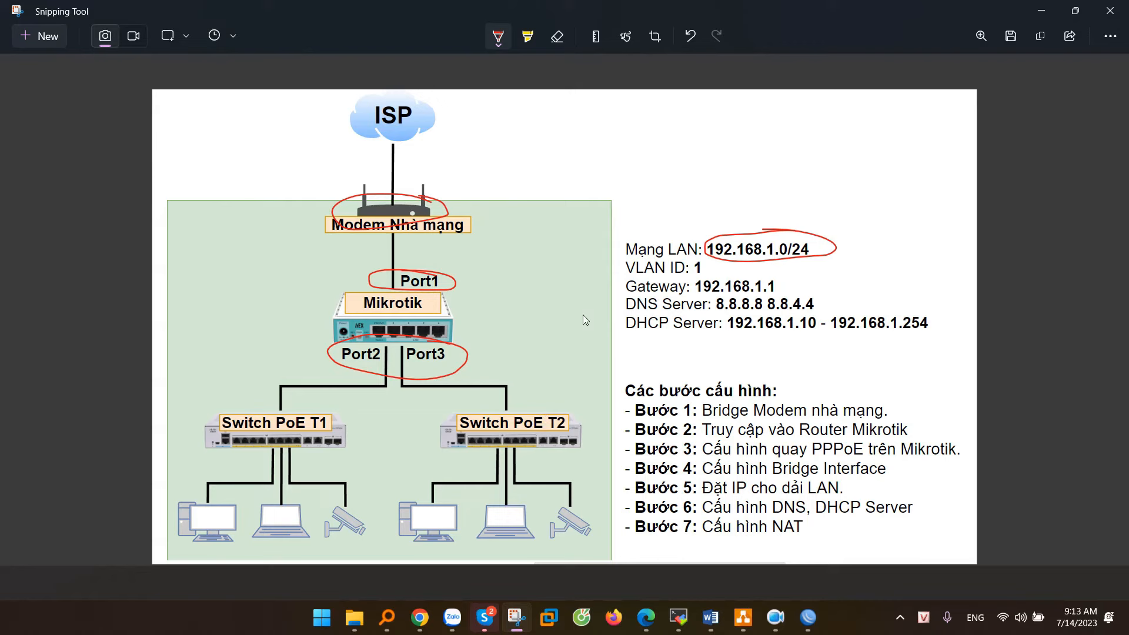
{"action": "mouse_move", "coordinate": [777, 278]}
{"action": "left_mouse_down"}
{"action": "mouse_move", "coordinate": [683, 291]}
{"action": "mouse_move", "coordinate": [773, 280]}
{"action": "left_mouse_up"}
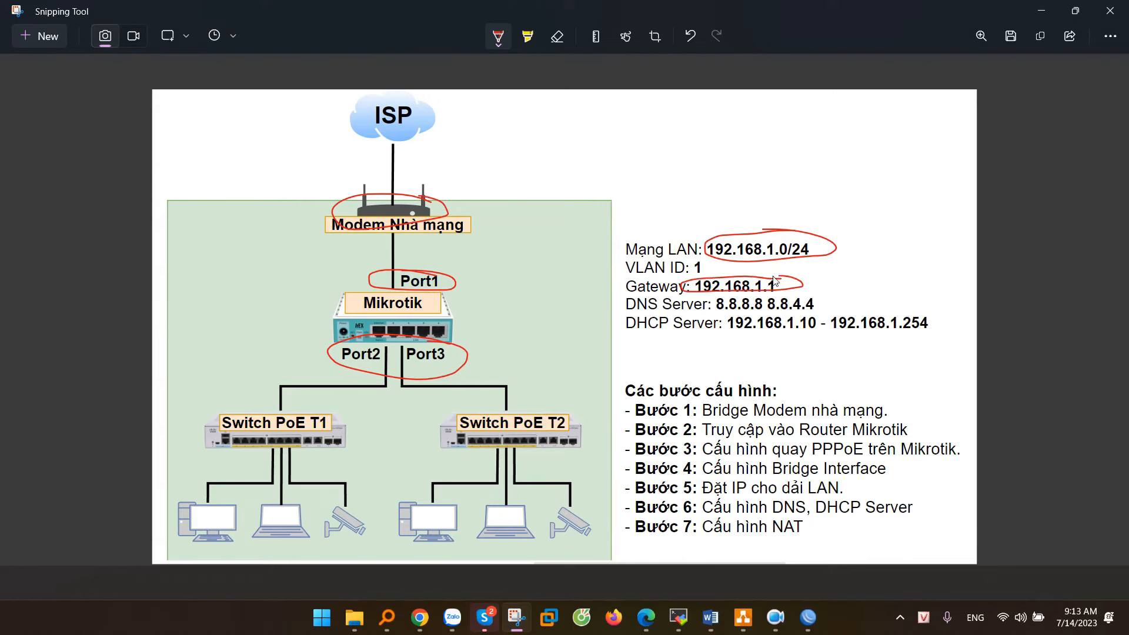
{"action": "left_click", "coordinate": [1041, 11]}
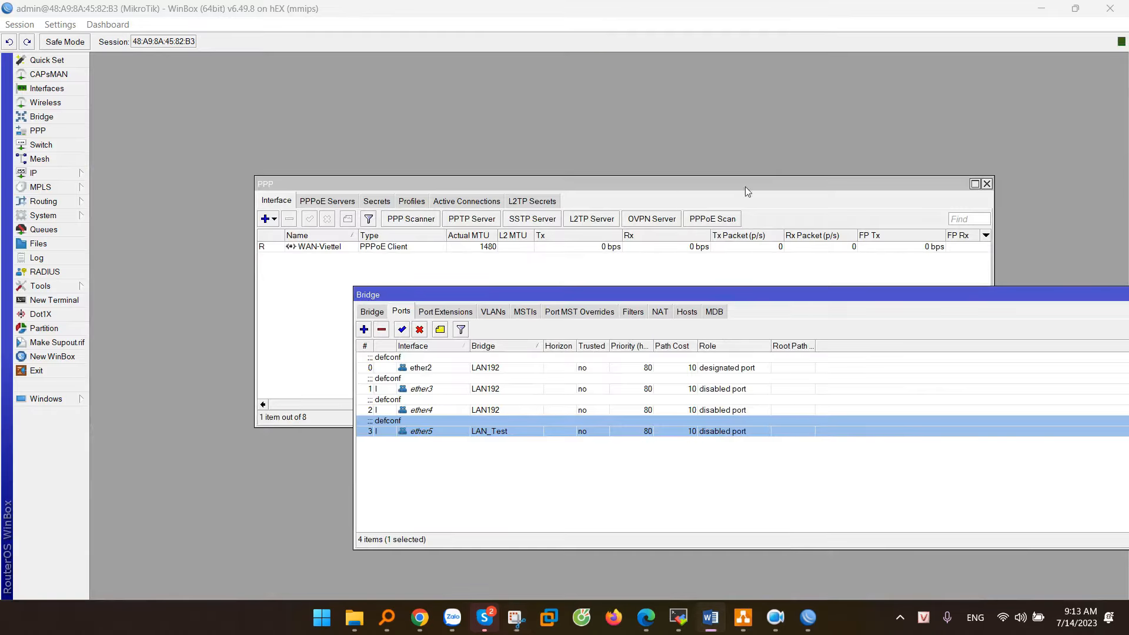
{"action": "left_click", "coordinate": [60, 176]}
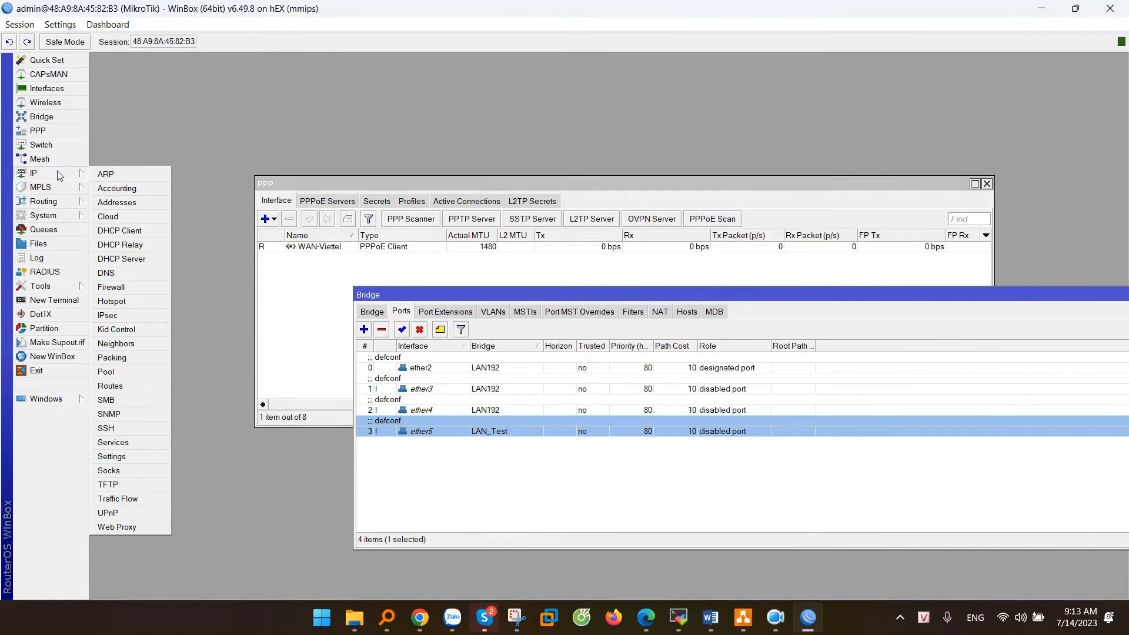
Step: In IP > Addresses, start a new address on LAN_Test, then discard it
{"action": "left_click", "coordinate": [121, 206]}
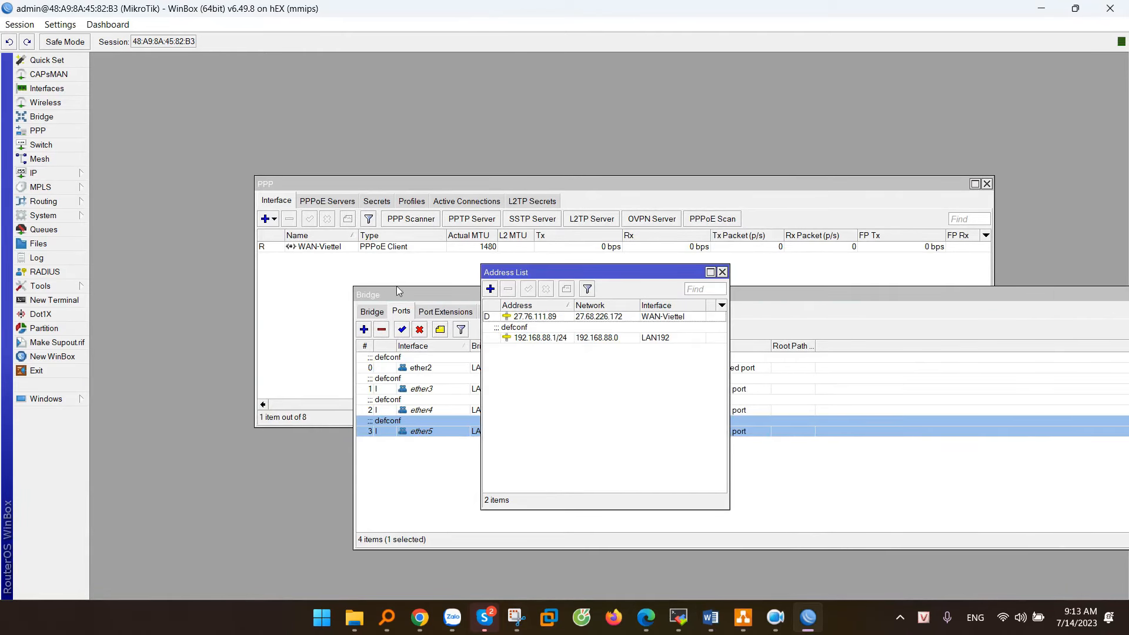
{"action": "left_click", "coordinate": [524, 341]}
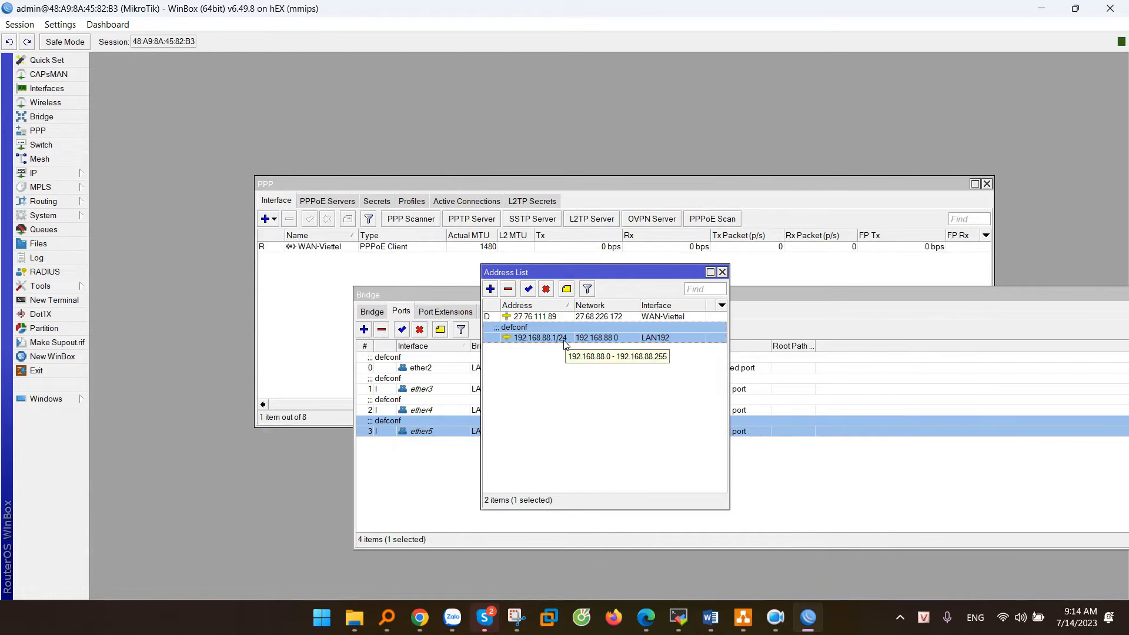
{"action": "left_click", "coordinate": [491, 289]}
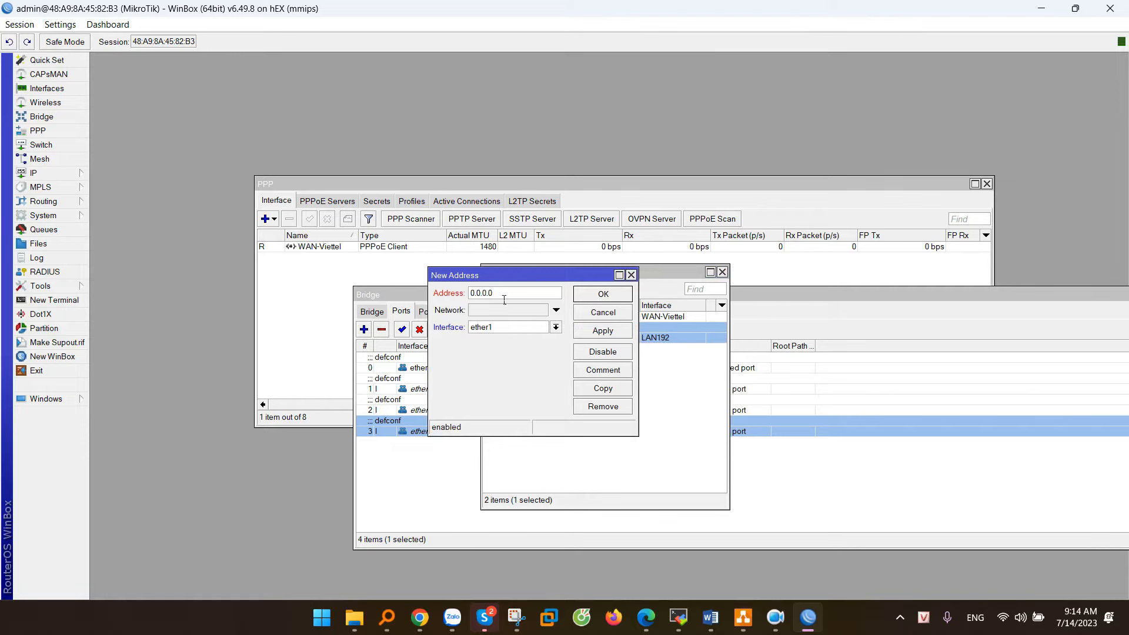
{"action": "left_click", "coordinate": [495, 329]}
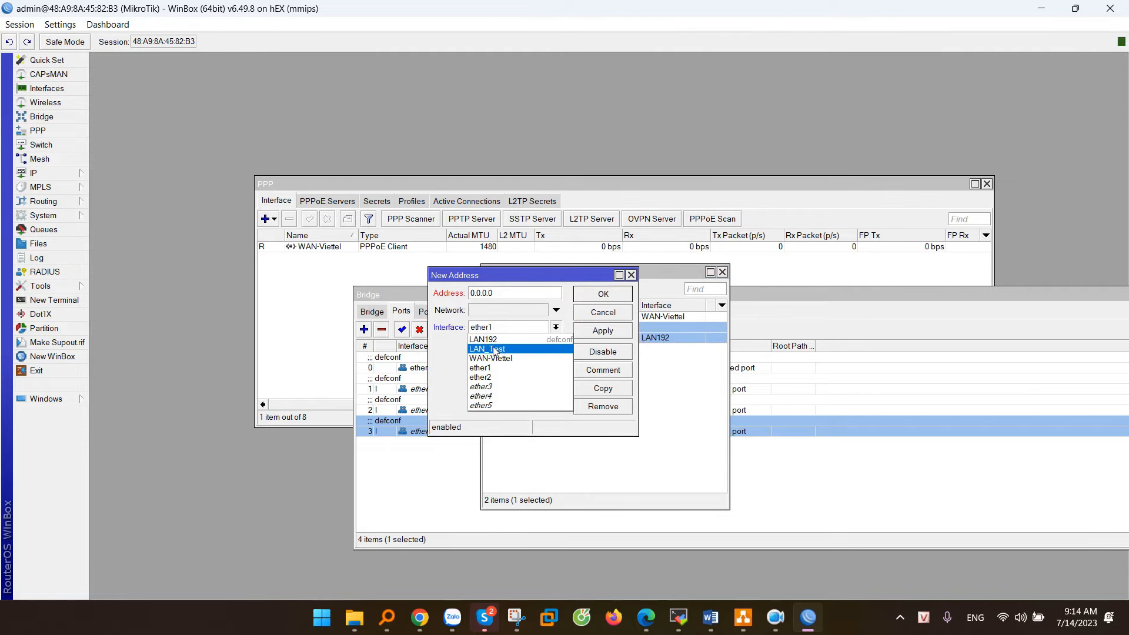
{"action": "left_click", "coordinate": [494, 349]}
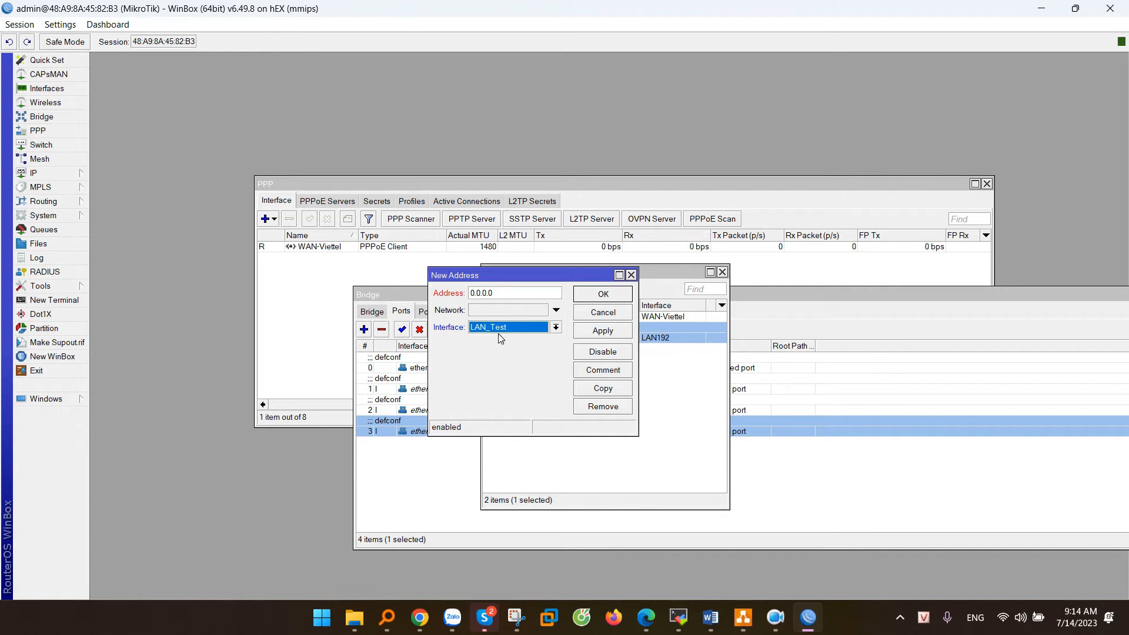
{"action": "left_click", "coordinate": [600, 313]}
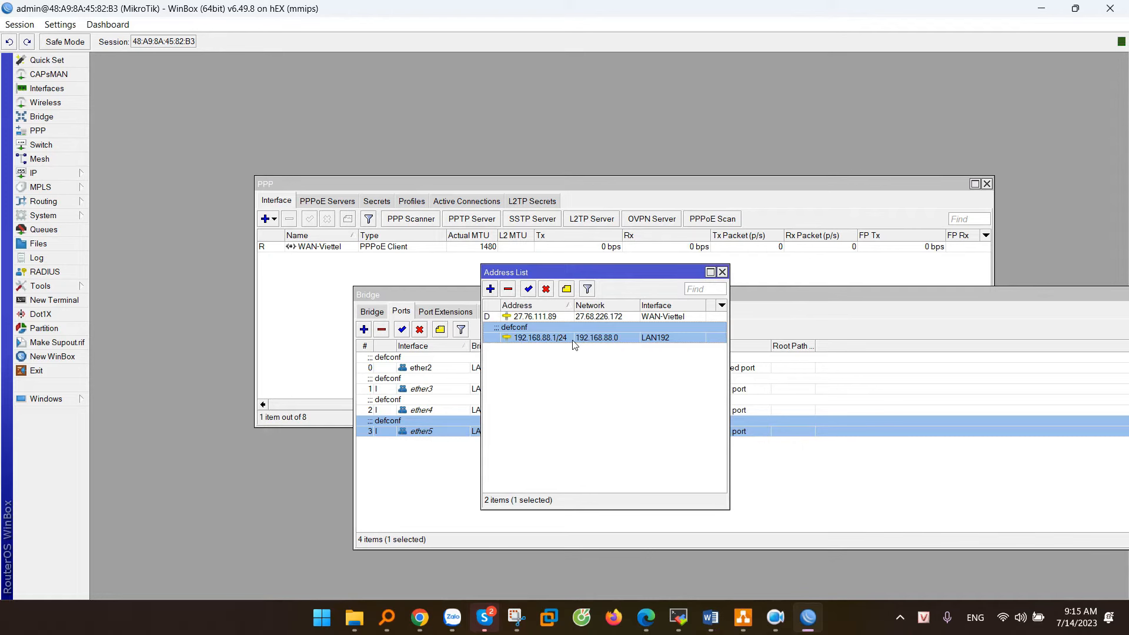
Step: Change 192.168.88.1/24 to 192.168.1.1/24 with network 192.168.1.0, keeping interface LAN192
{"action": "double_click", "coordinate": [589, 339]}
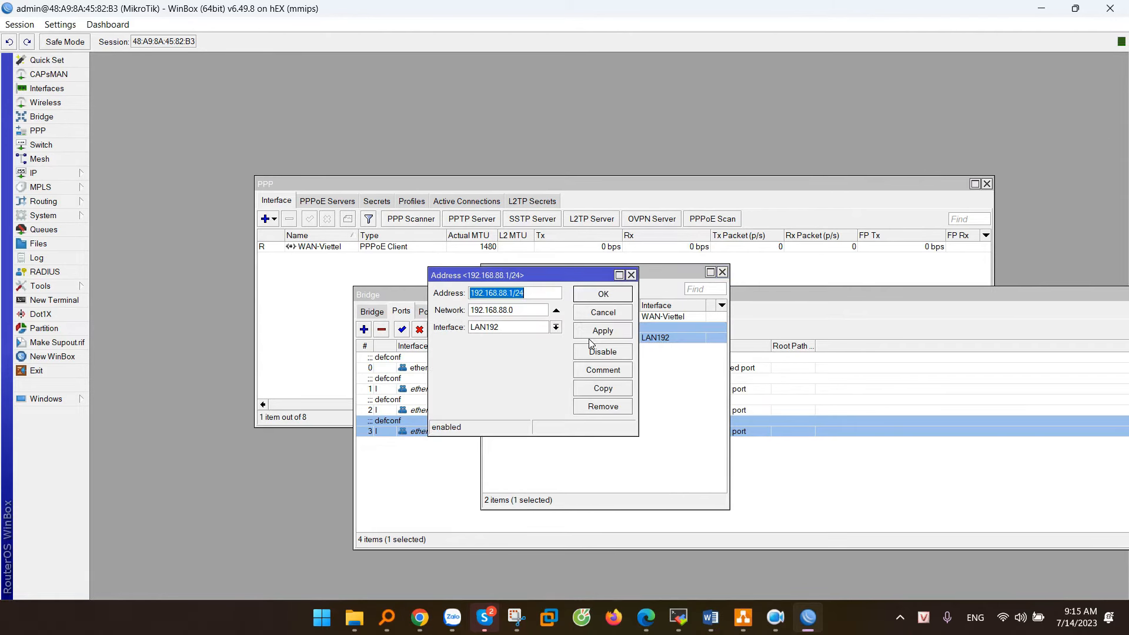
{"action": "left_click", "coordinate": [507, 294]}
{"action": "key", "text": "BackSpace"}
{"action": "key", "text": "BackSpace"}
{"action": "type", "text": "1"}
{"action": "double_click", "coordinate": [504, 310]}
{"action": "type", "text": "1"}
{"action": "left_click", "coordinate": [495, 330]}
{"action": "left_click", "coordinate": [496, 340]}
{"action": "left_click", "coordinate": [495, 328]}
{"action": "left_click", "coordinate": [494, 340]}
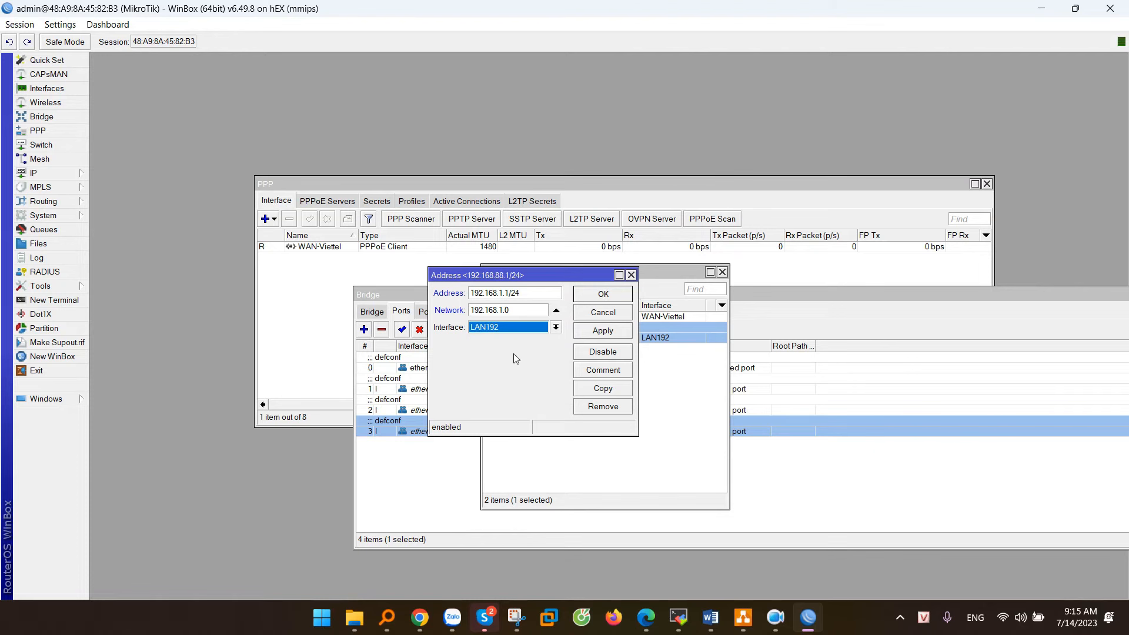
{"action": "left_click", "coordinate": [604, 332]}
{"action": "left_click", "coordinate": [607, 297]}
{"action": "left_click", "coordinate": [626, 375]}
{"action": "left_click", "coordinate": [559, 341]}
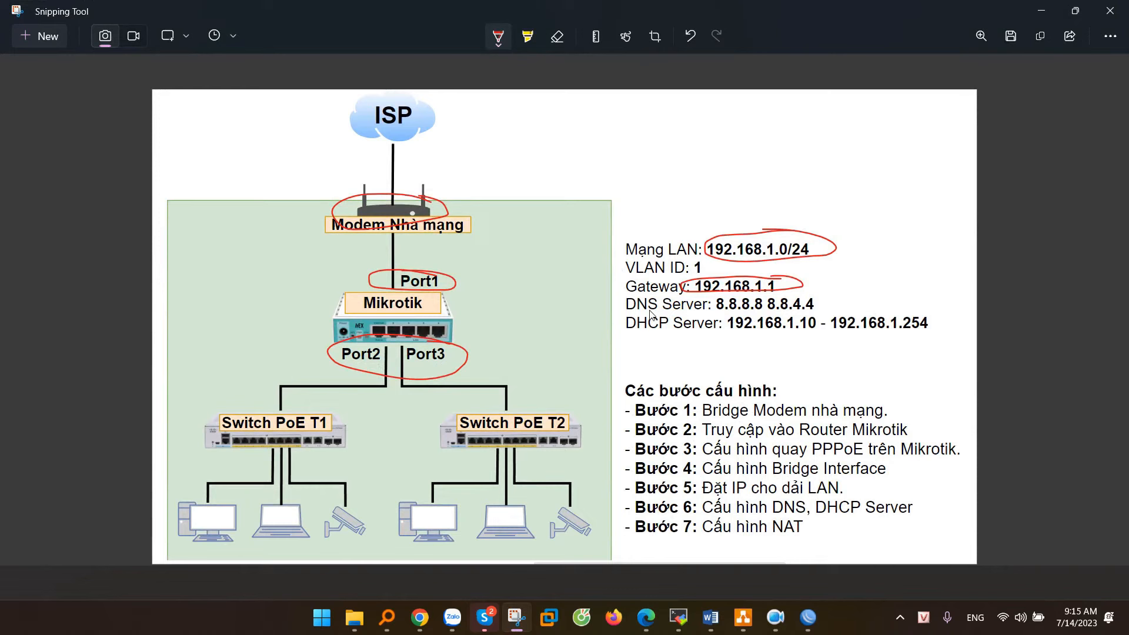
Step: Underline the DNS Server and DHCP Server lines and the 1.10–1.254 range in red
{"action": "left_click_drag", "start_coordinate": [615, 312], "coordinate": [723, 308]}
{"action": "left_click_drag", "start_coordinate": [625, 332], "coordinate": [718, 332]}
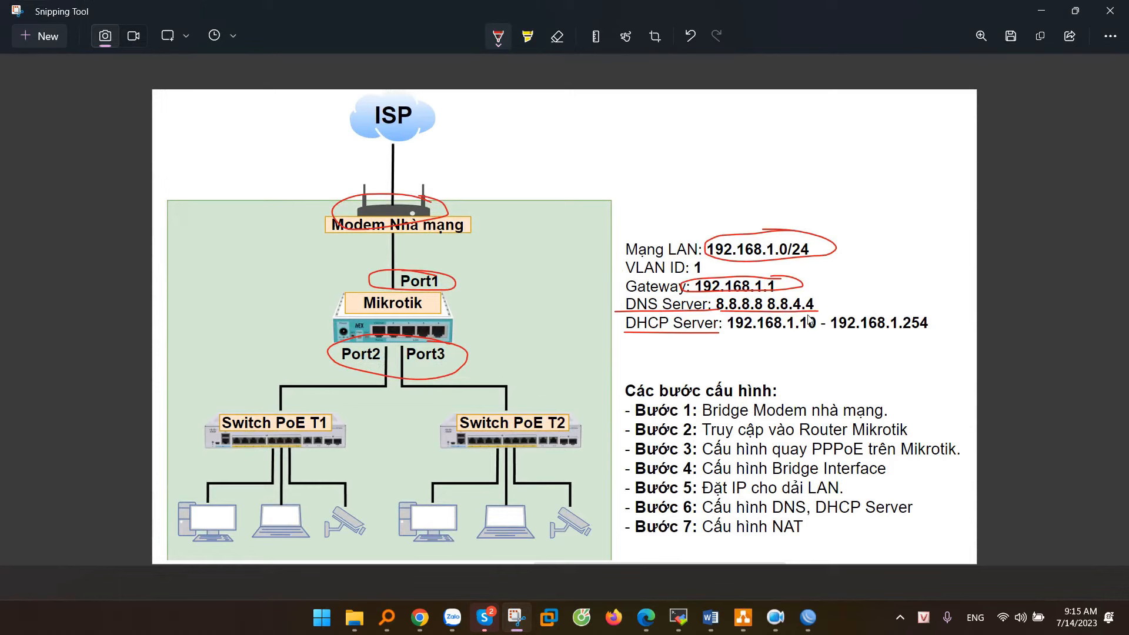
{"action": "left_click_drag", "start_coordinate": [787, 331], "coordinate": [817, 331]}
{"action": "left_click_drag", "start_coordinate": [889, 331], "coordinate": [929, 330]}
{"action": "left_click", "coordinate": [1041, 12]}
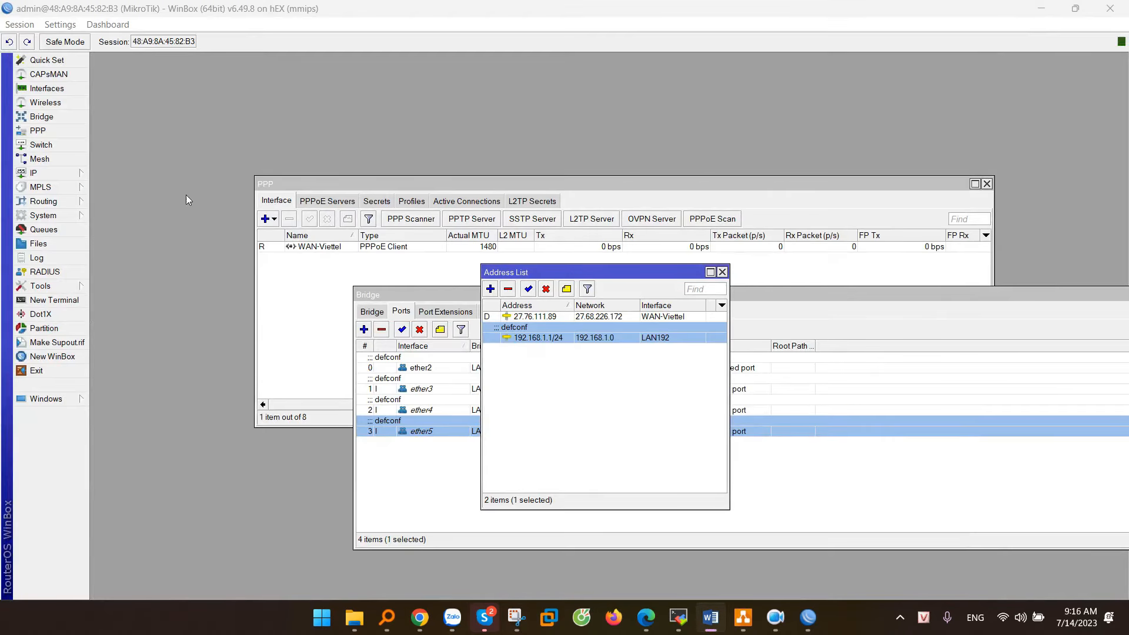
Step: Set the router's DNS servers to 8.8.8.8 and 8.8.4.4 and apply
{"action": "left_click", "coordinate": [40, 174]}
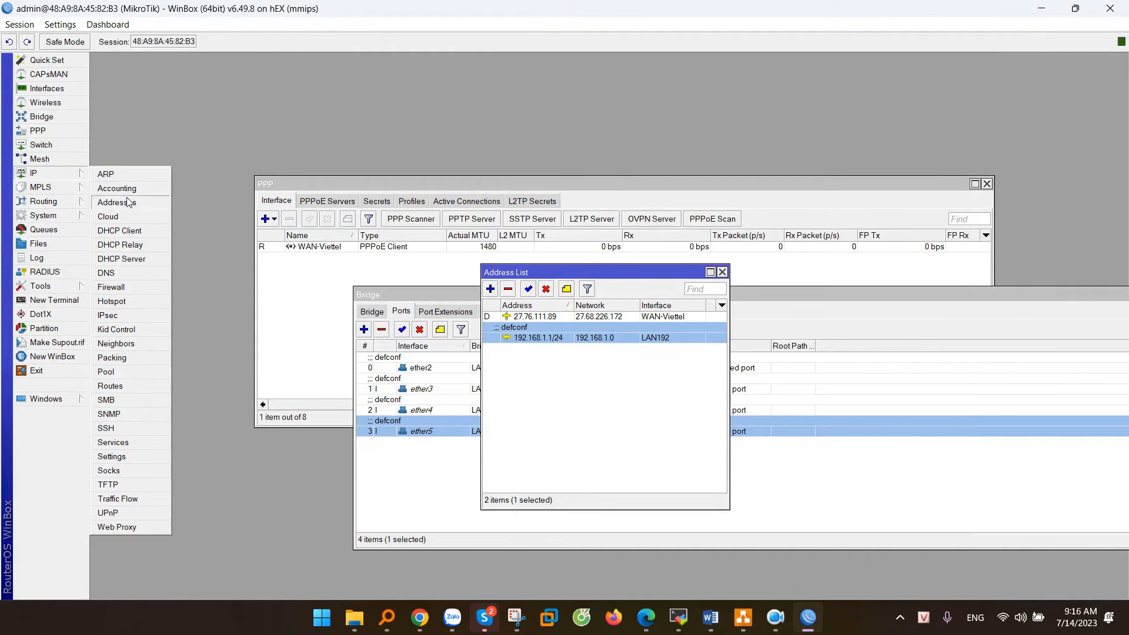
{"action": "left_click", "coordinate": [106, 273]}
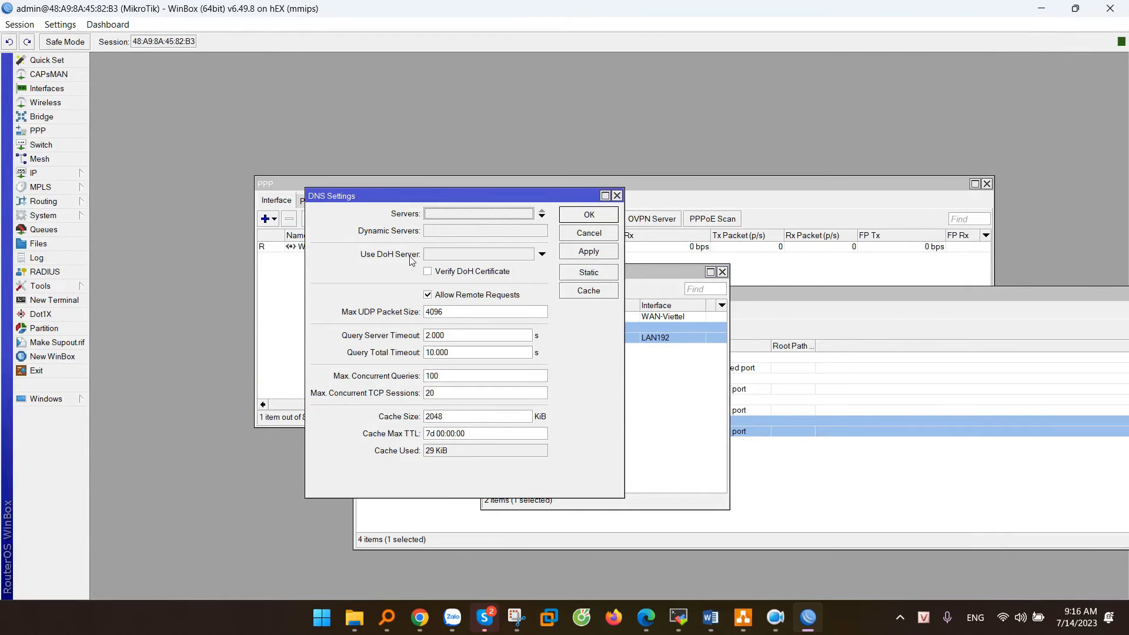
{"action": "left_click", "coordinate": [435, 215]}
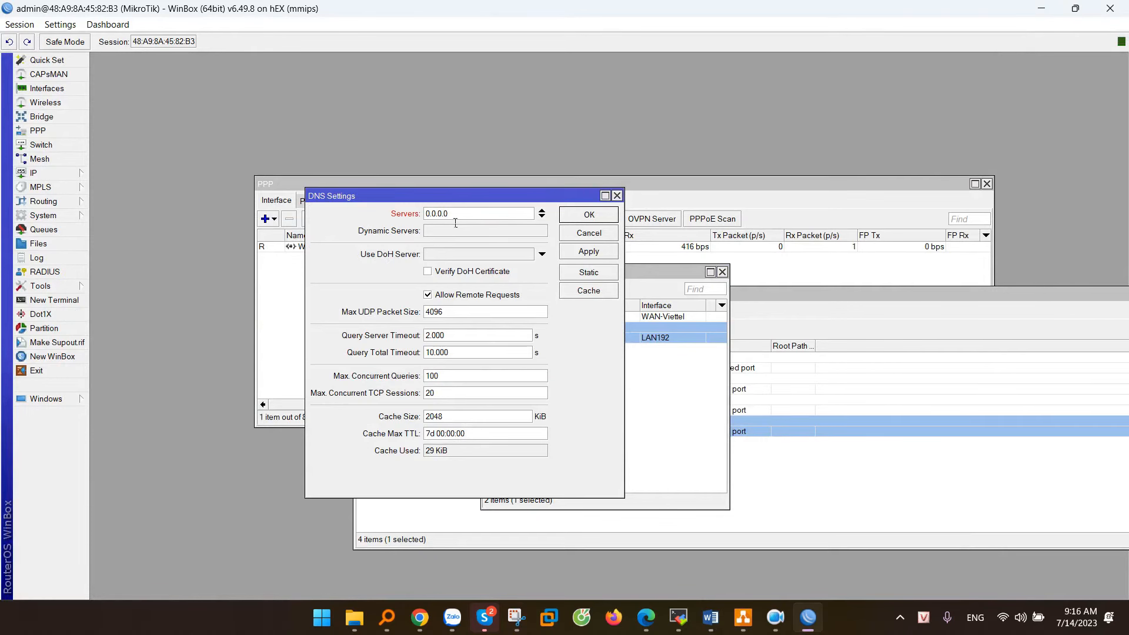
{"action": "type", "text": "8.8.8.8"}
{"action": "left_click", "coordinate": [541, 218]}
{"action": "left_click", "coordinate": [542, 227]}
{"action": "left_click", "coordinate": [541, 217]}
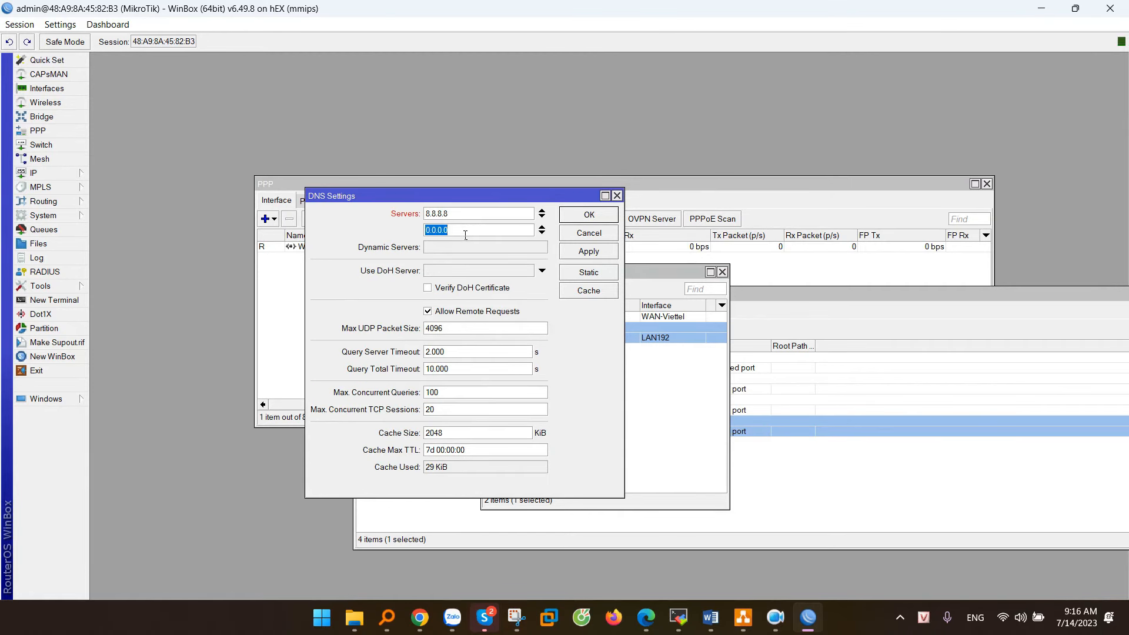
{"action": "type", "text": "8.8.4.4"}
{"action": "left_click", "coordinate": [583, 253]}
{"action": "left_click", "coordinate": [587, 218]}
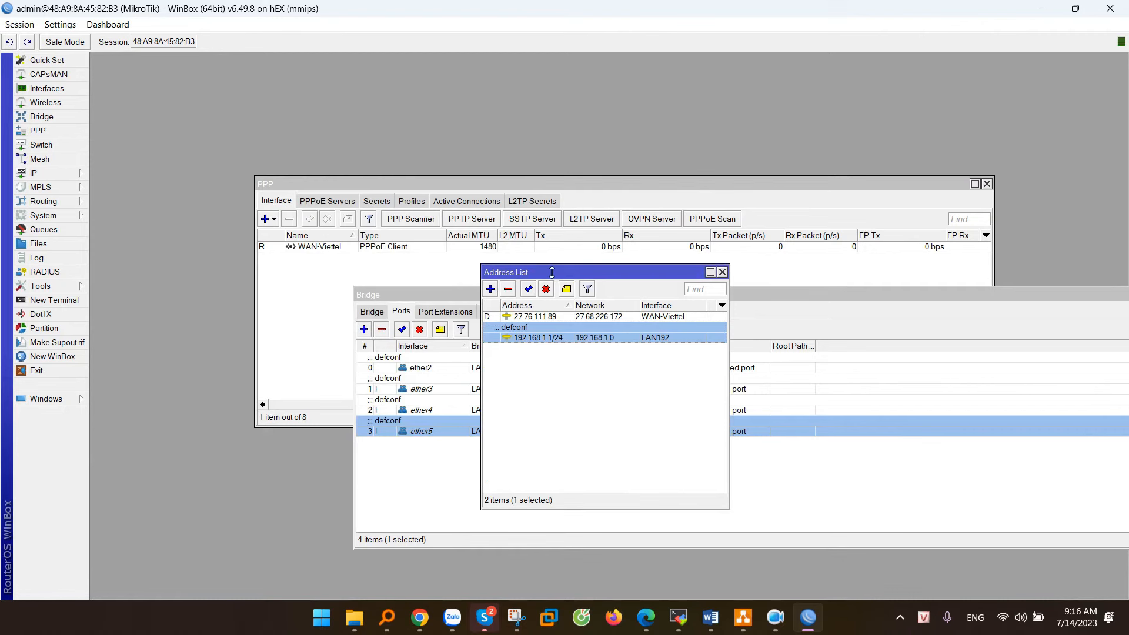
{"action": "left_click", "coordinate": [51, 173]}
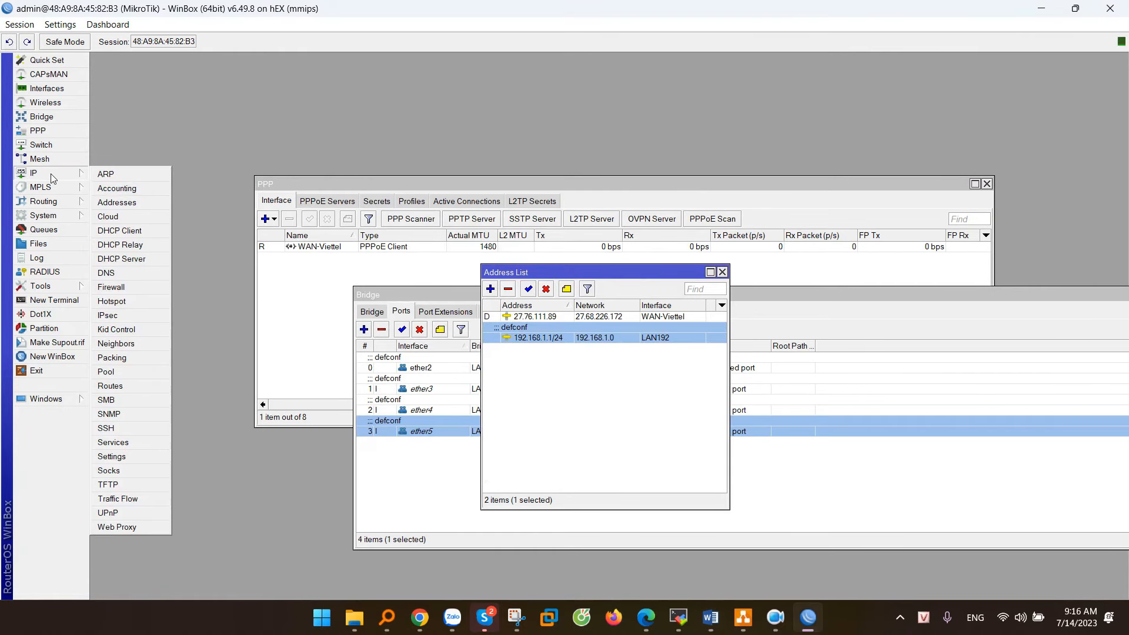
Step: Delete the default 192.168.88.0/24 DHCP network and the defconf DHCP server
{"action": "left_click", "coordinate": [136, 260]}
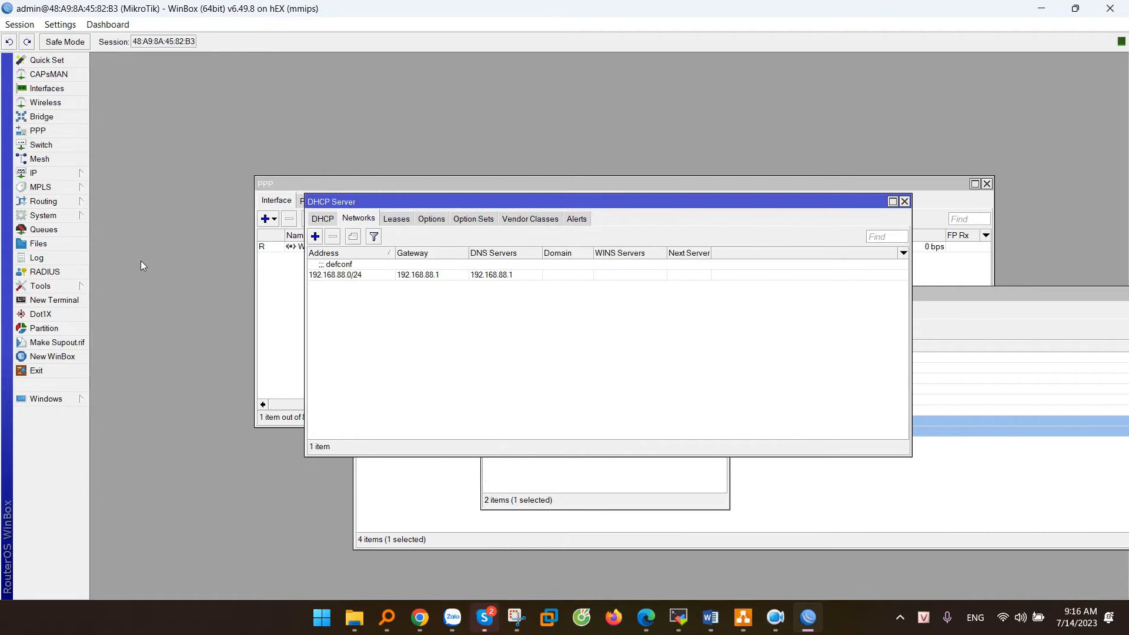
{"action": "left_click", "coordinate": [404, 277]}
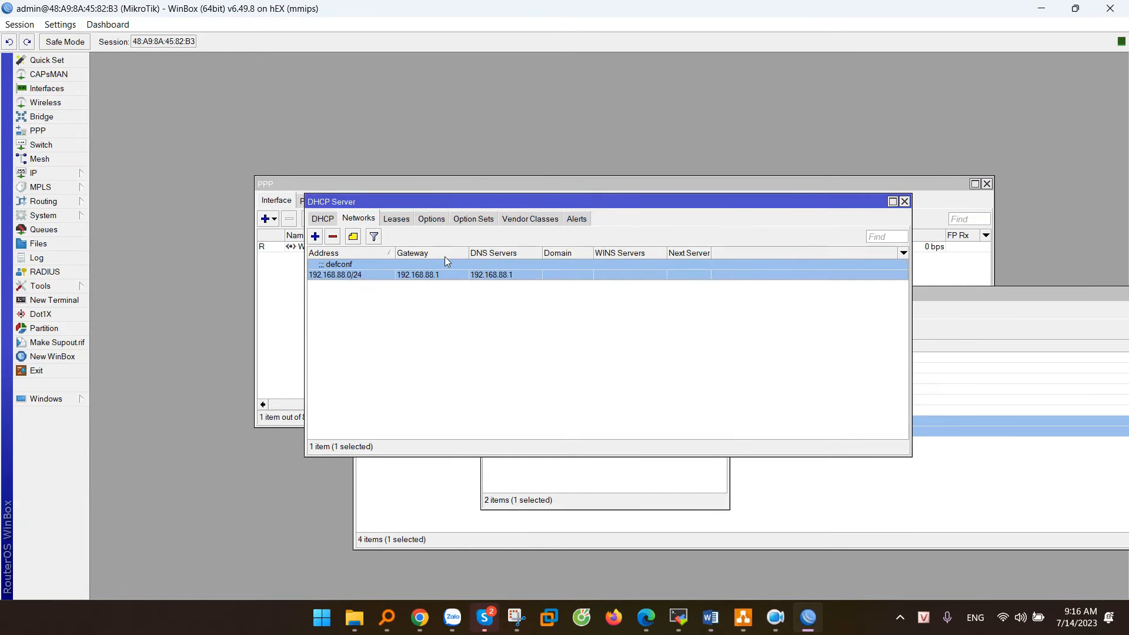
{"action": "left_click", "coordinate": [333, 237]}
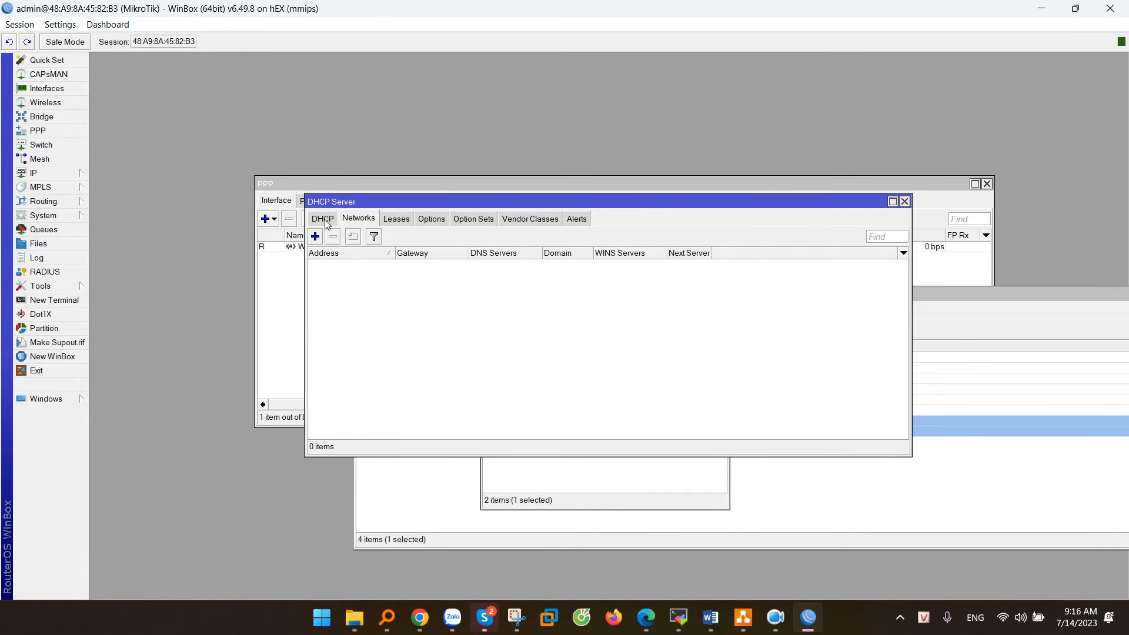
{"action": "left_click", "coordinate": [322, 218]}
{"action": "left_click", "coordinate": [363, 266]}
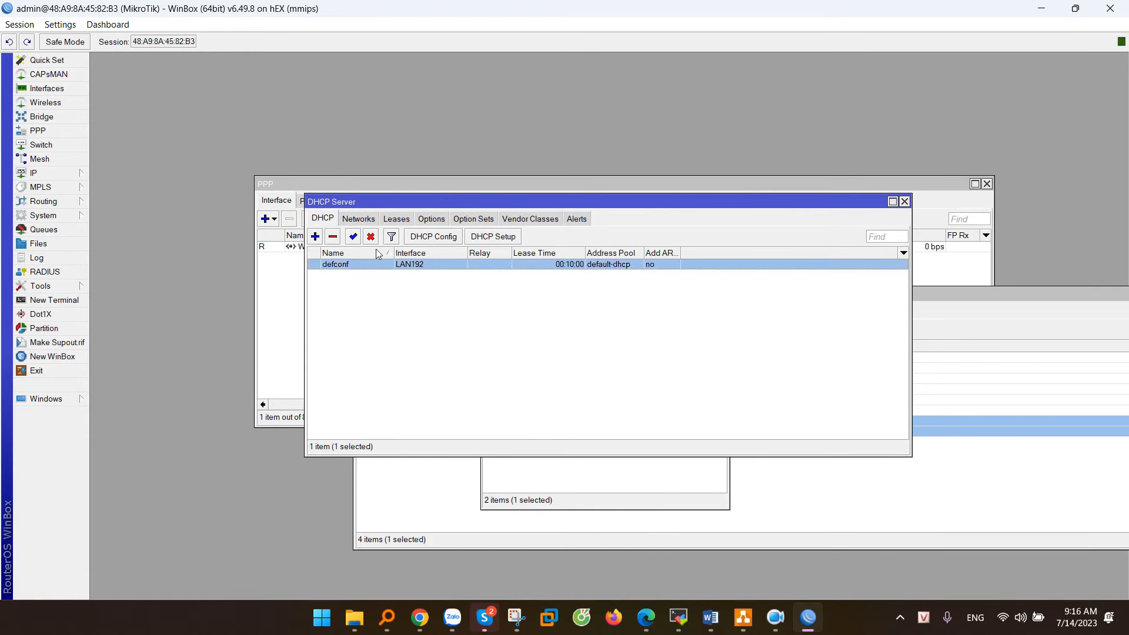
{"action": "left_click", "coordinate": [333, 237]}
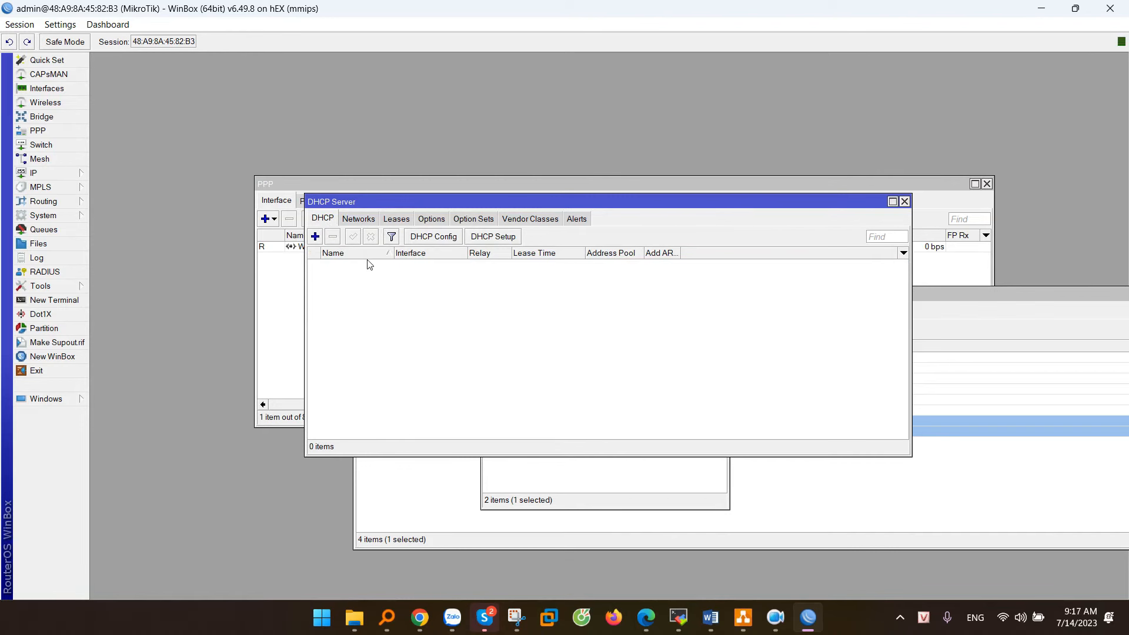
Step: Start DHCP Setup on LAN192, accepting address space 192.168.1.0/24 and gateway 192.168.1.1
{"action": "left_click", "coordinate": [500, 238]}
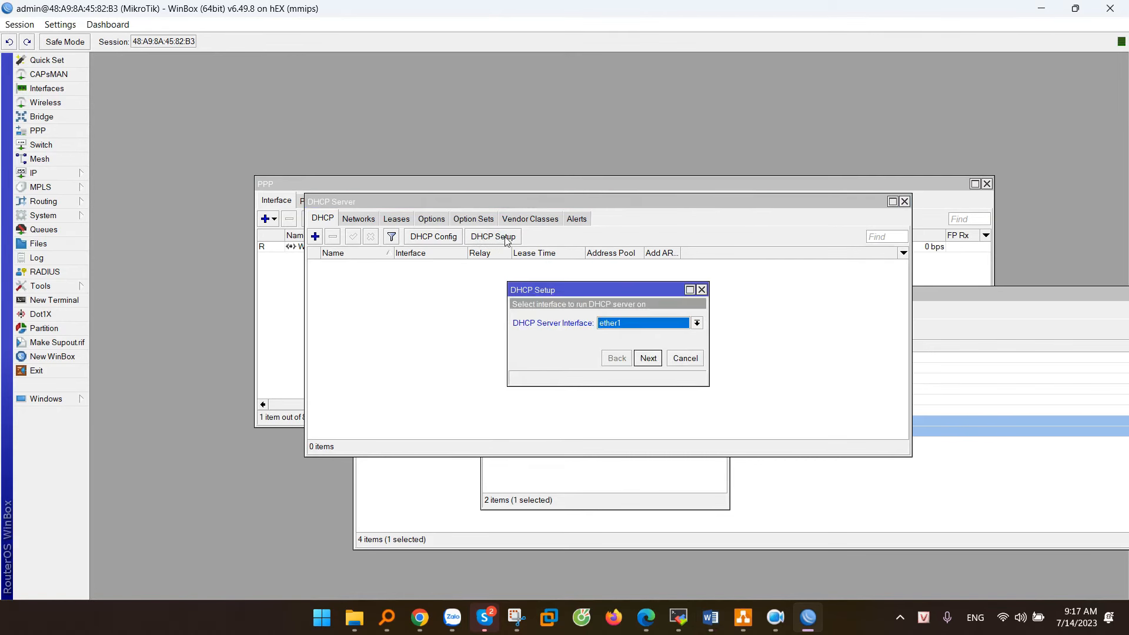
{"action": "left_click", "coordinate": [628, 325]}
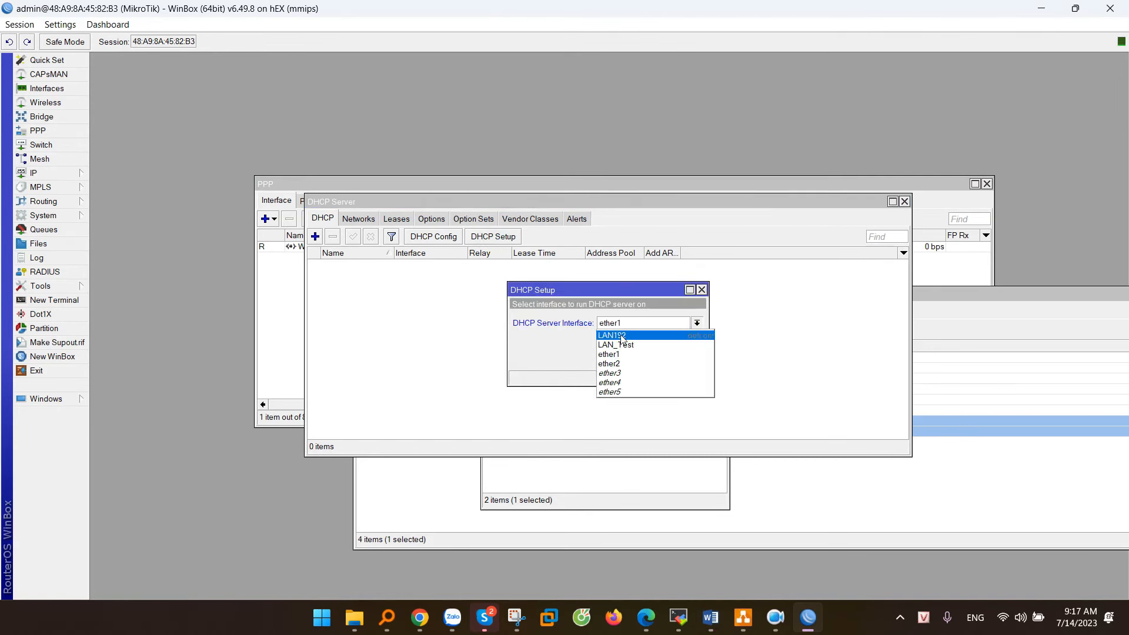
{"action": "left_click", "coordinate": [619, 338]}
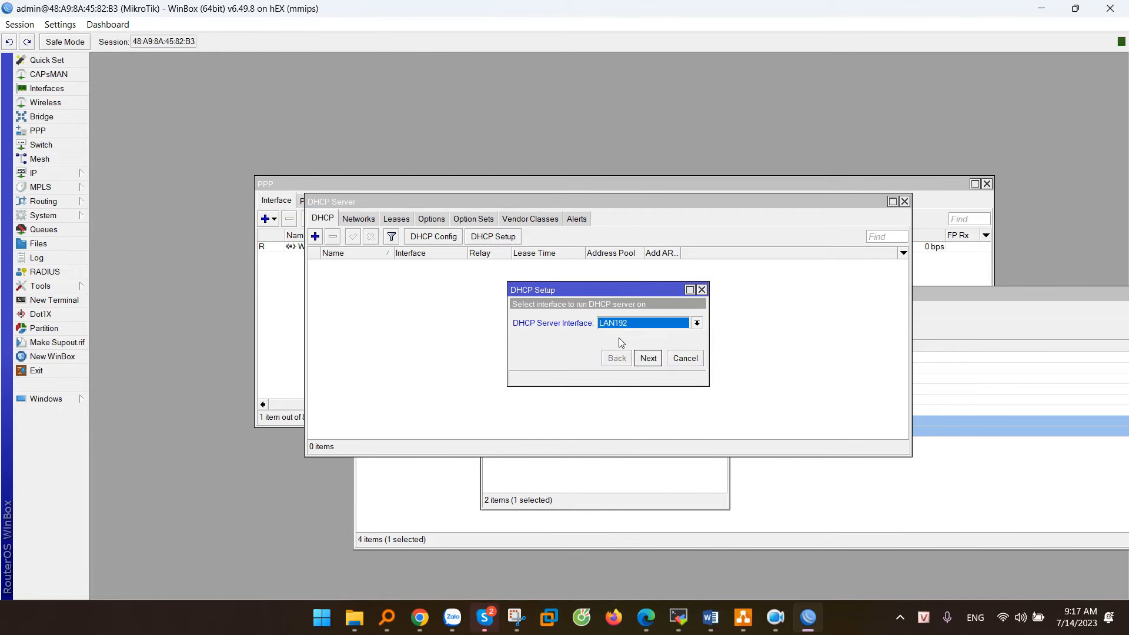
{"action": "left_click", "coordinate": [649, 360]}
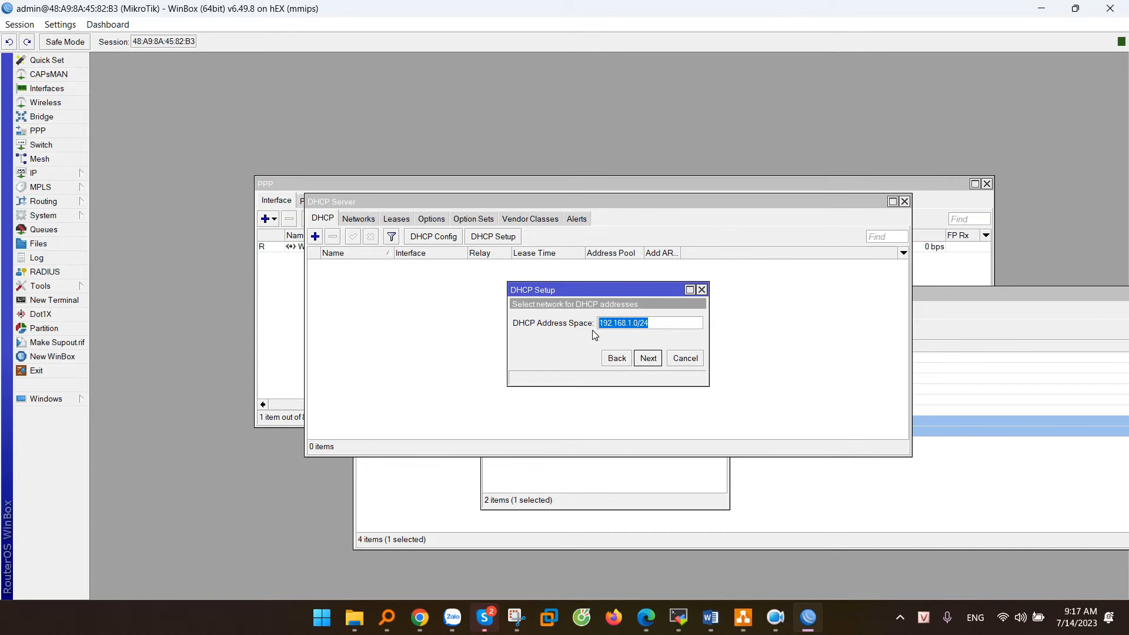
{"action": "left_click", "coordinate": [648, 358]}
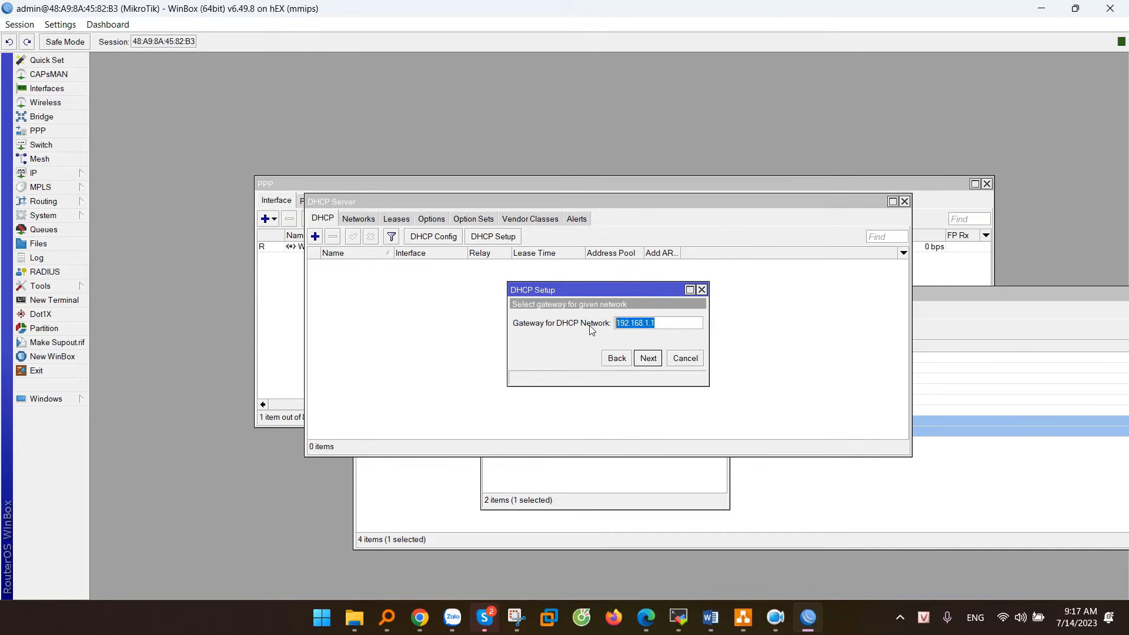
{"action": "key", "text": "alt+Tab"}
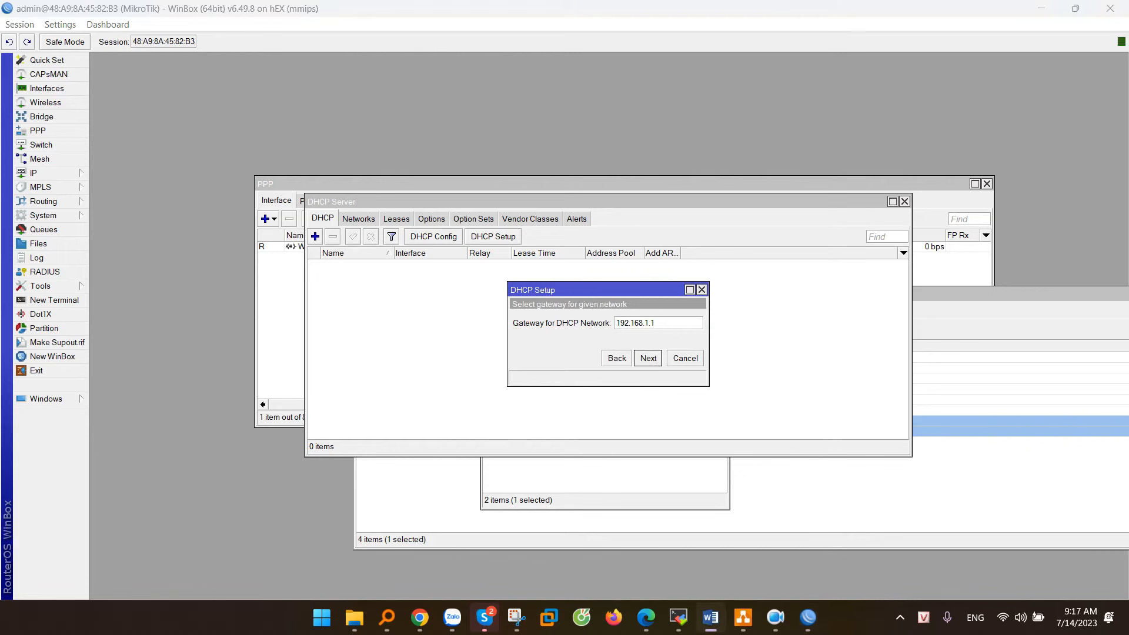
{"action": "left_click", "coordinate": [647, 360]}
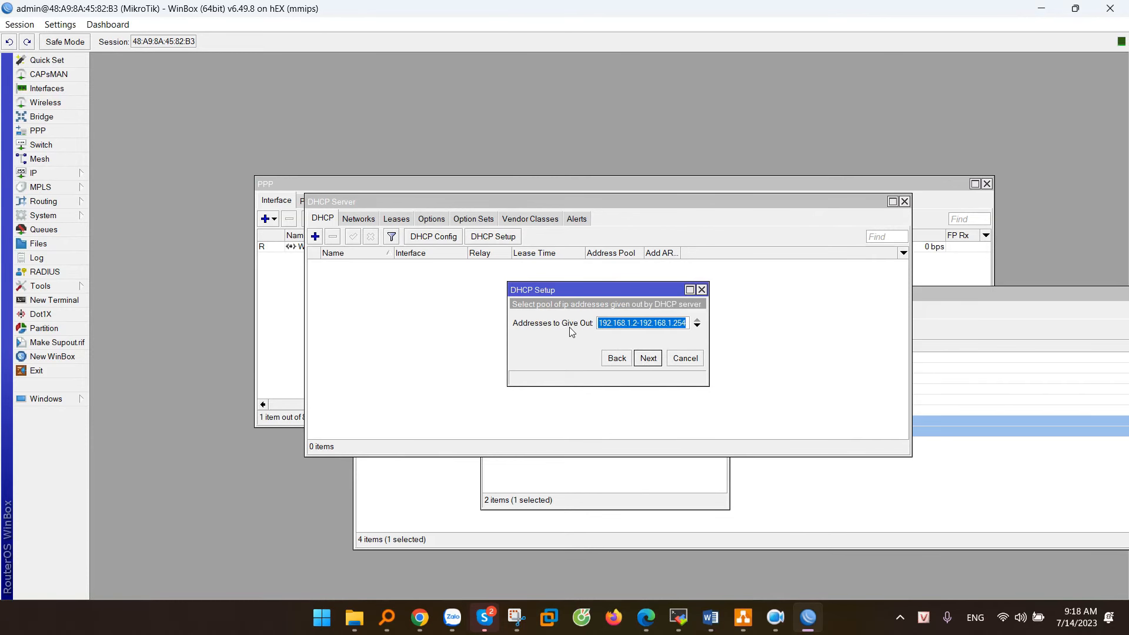
Step: Use pool 192.168.1.10–192.168.1.254, DNS 8.8.8.8 and 8.8.4.4, and lease time 24:10:00
{"action": "left_click_drag", "start_coordinate": [602, 323], "coordinate": [702, 327]}
{"action": "double_click", "coordinate": [635, 324]}
{"action": "type", "text": "10"}
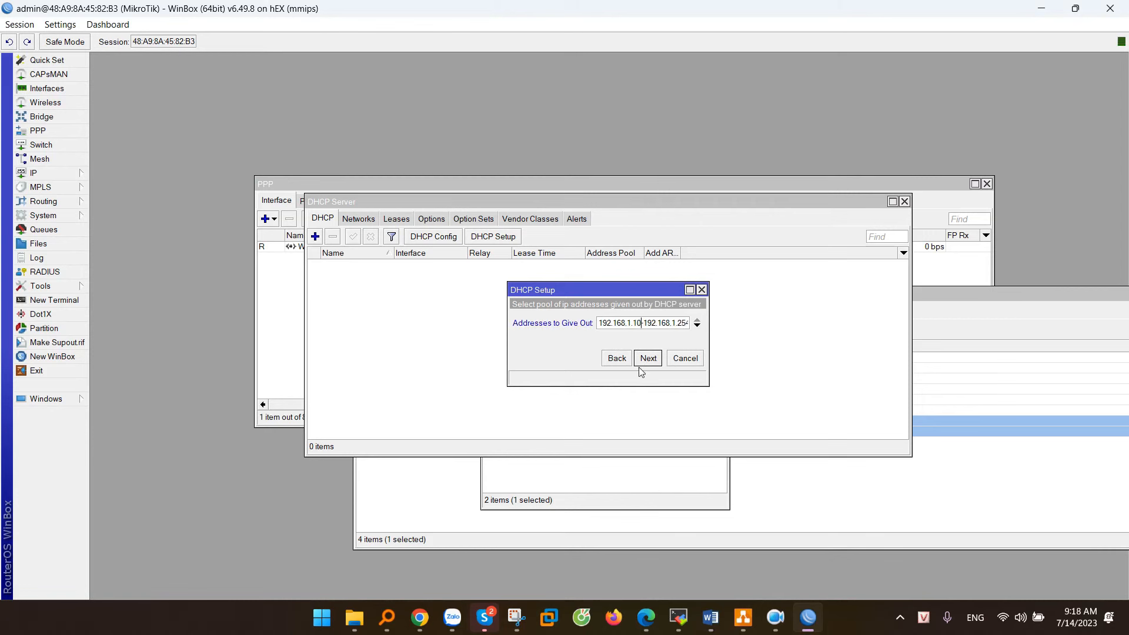
{"action": "left_click_drag", "start_coordinate": [668, 325], "coordinate": [680, 331]}
{"action": "left_click", "coordinate": [649, 359]}
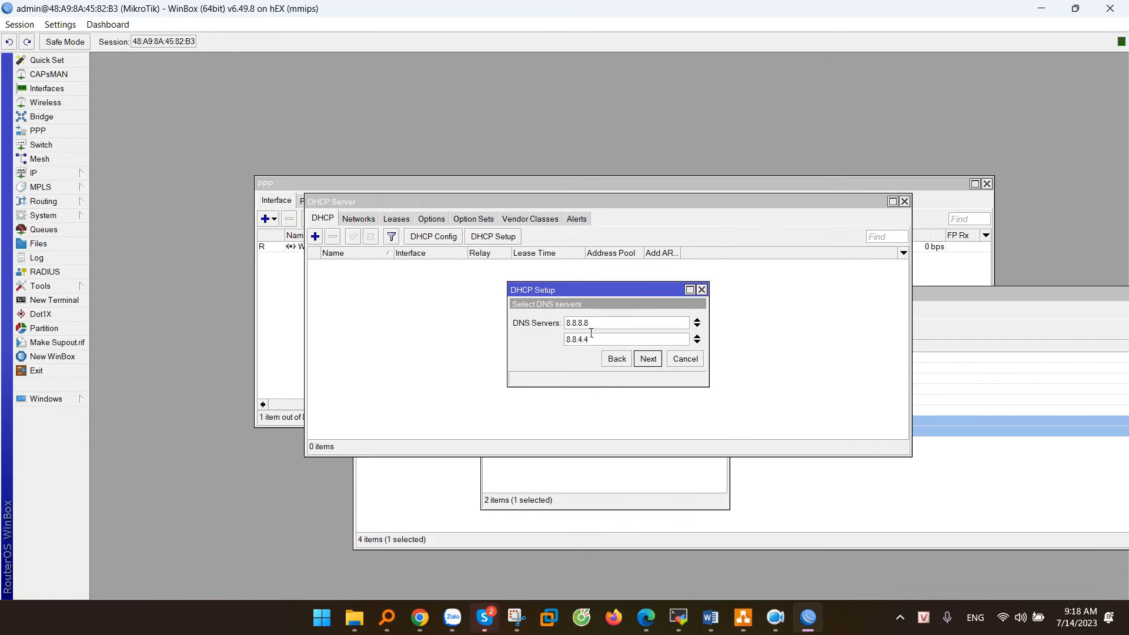
{"action": "key", "text": "Tab"}
{"action": "left_click", "coordinate": [649, 360]}
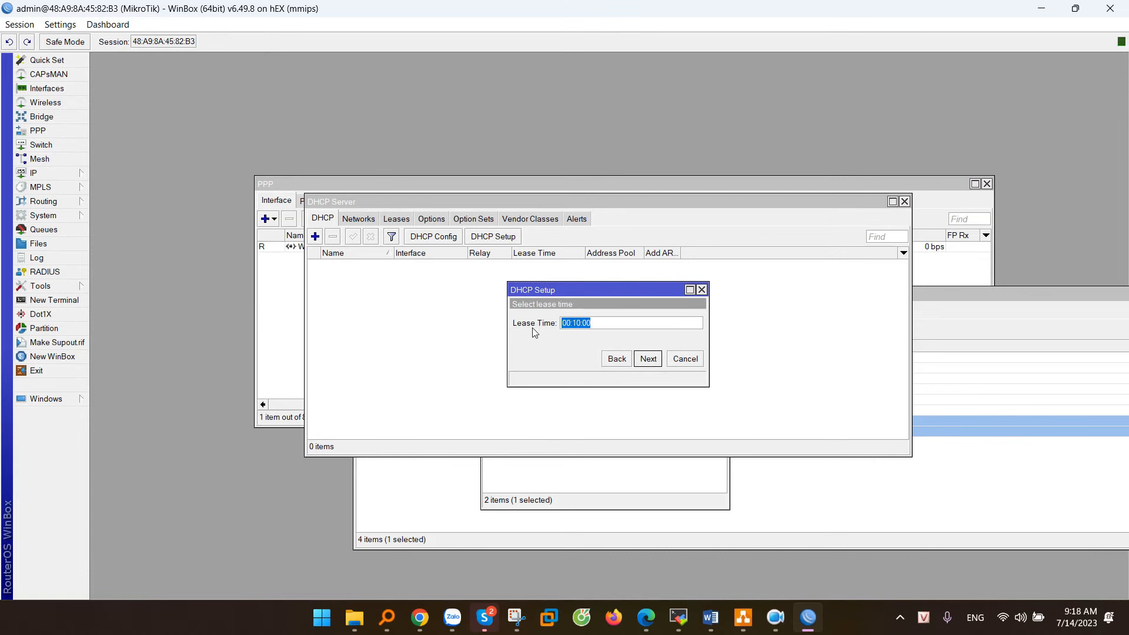
{"action": "key", "text": "alt+Tab"}
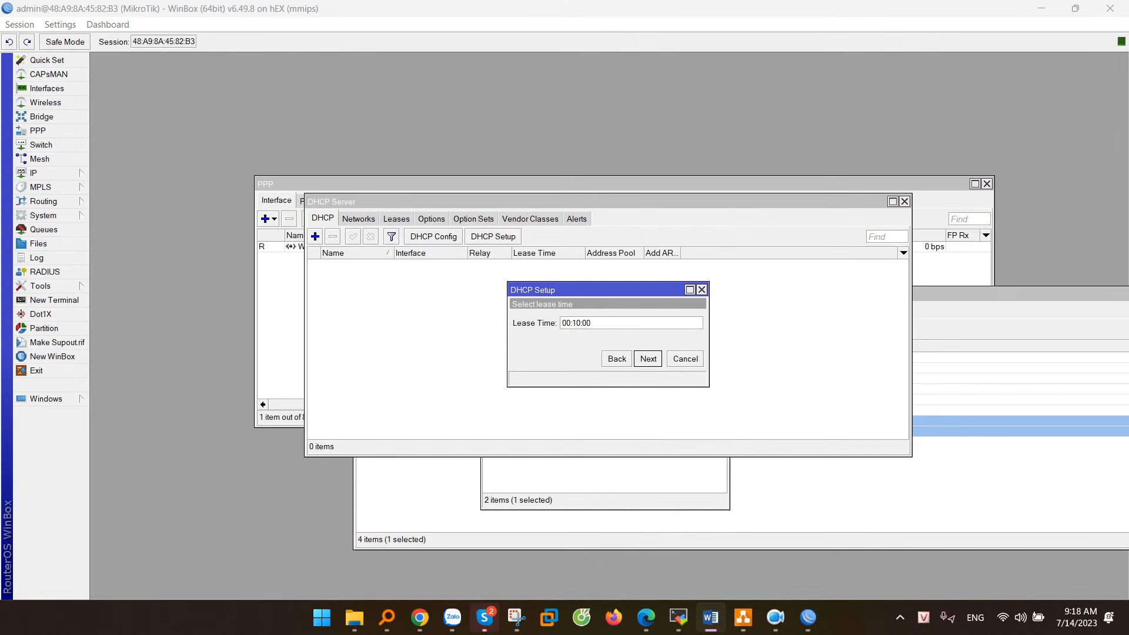
{"action": "double_click", "coordinate": [566, 323]}
{"action": "type", "text": "24"}
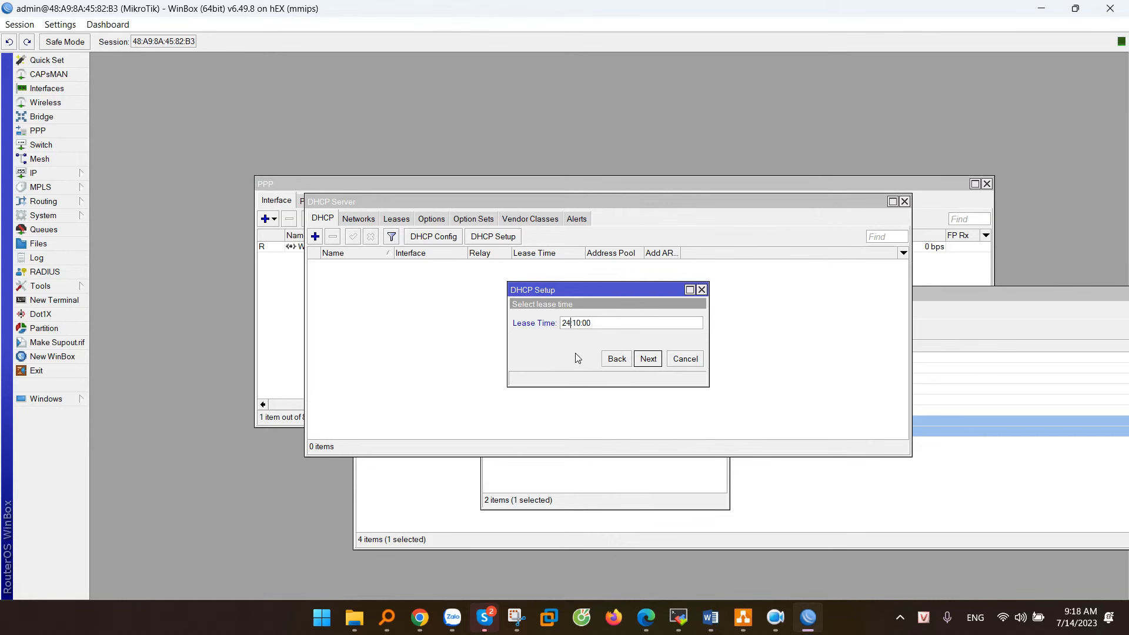
{"action": "left_click", "coordinate": [648, 359]}
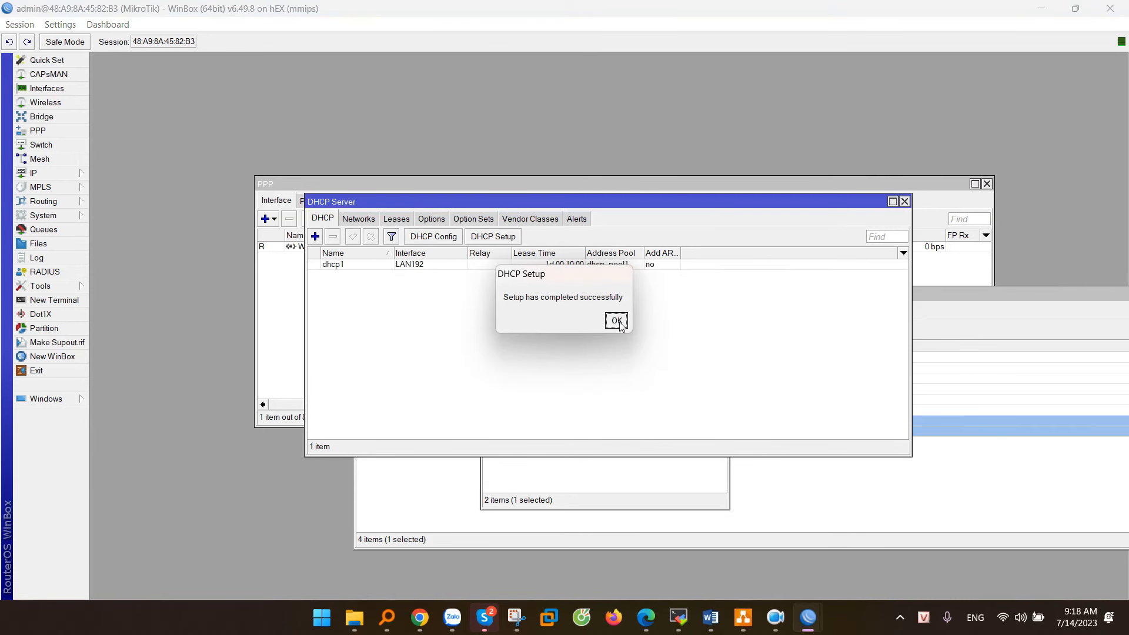
{"action": "left_click", "coordinate": [616, 322]}
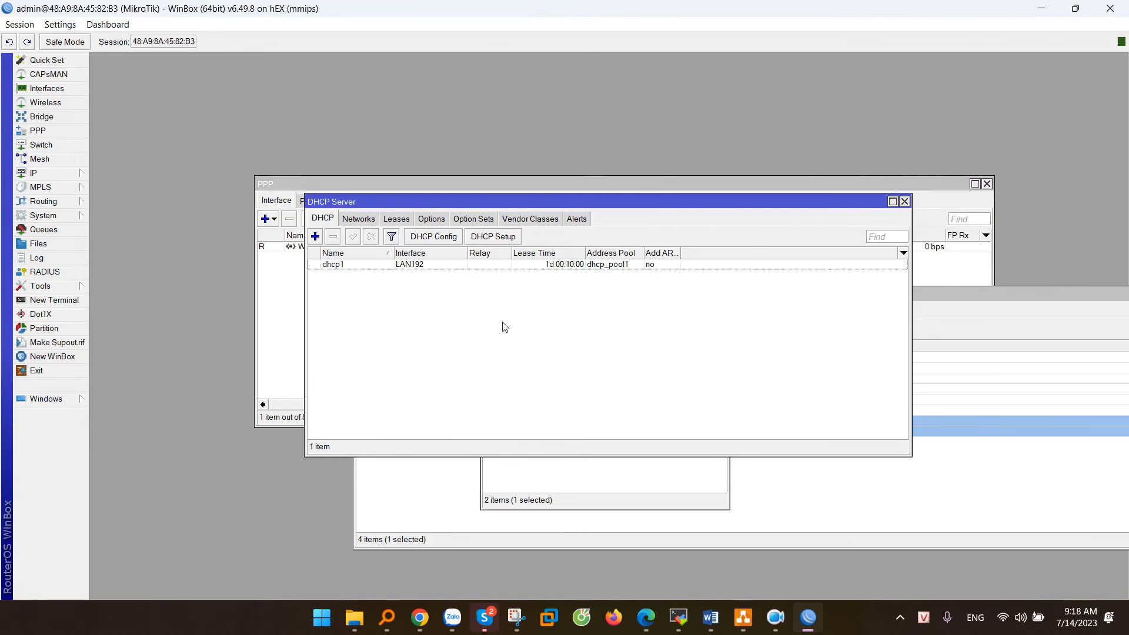
Step: Inspect the 192.168.1.0/24 DHCP network and its gateway 192.168.1.1
{"action": "left_click", "coordinate": [416, 266]}
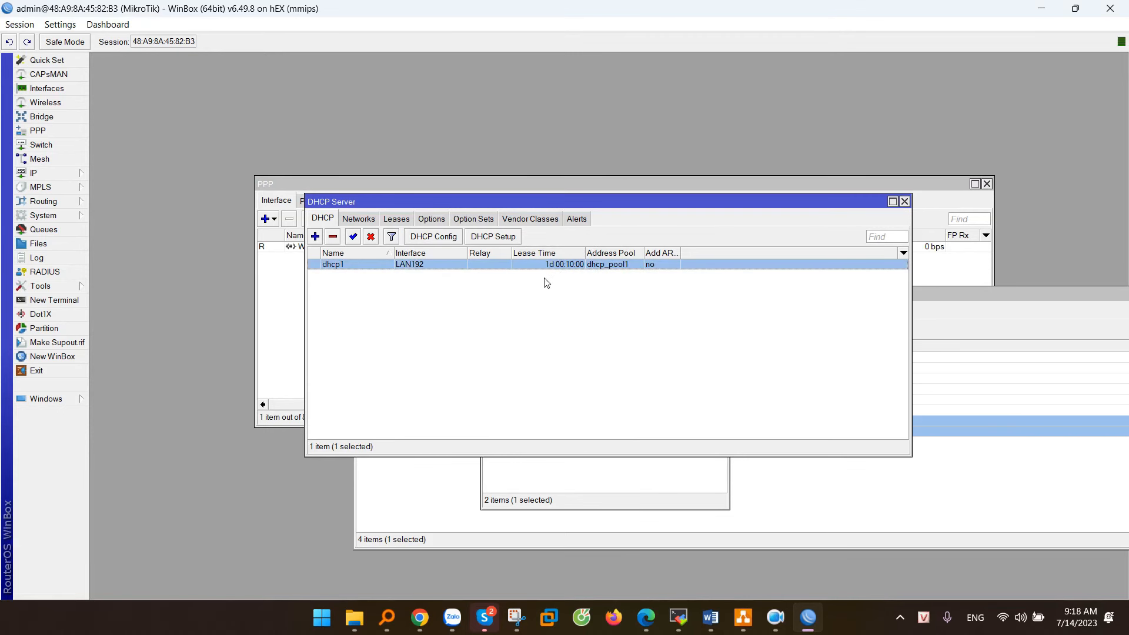
{"action": "left_click", "coordinate": [360, 219]}
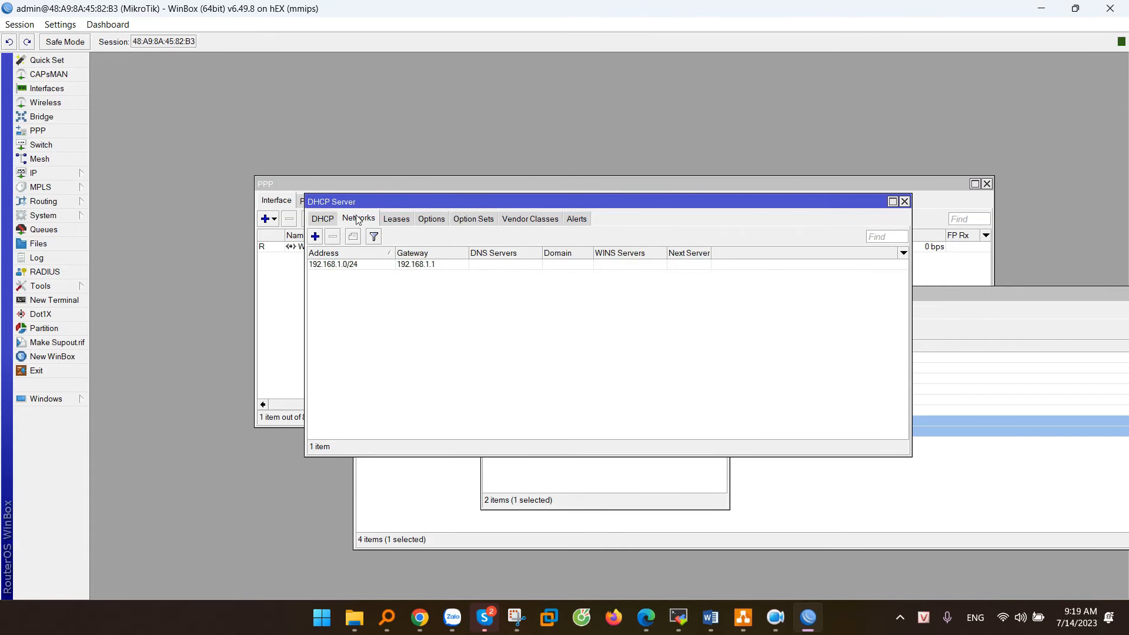
{"action": "left_click", "coordinate": [345, 266]}
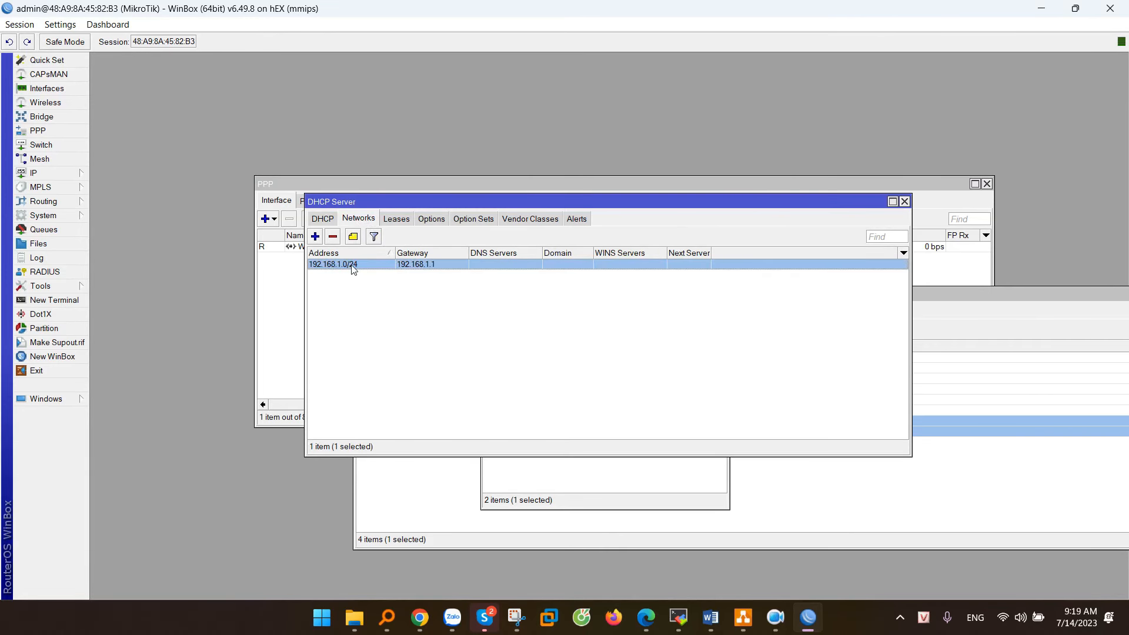
{"action": "double_click", "coordinate": [353, 266]}
{"action": "double_click", "coordinate": [599, 245]}
{"action": "left_click", "coordinate": [700, 248]}
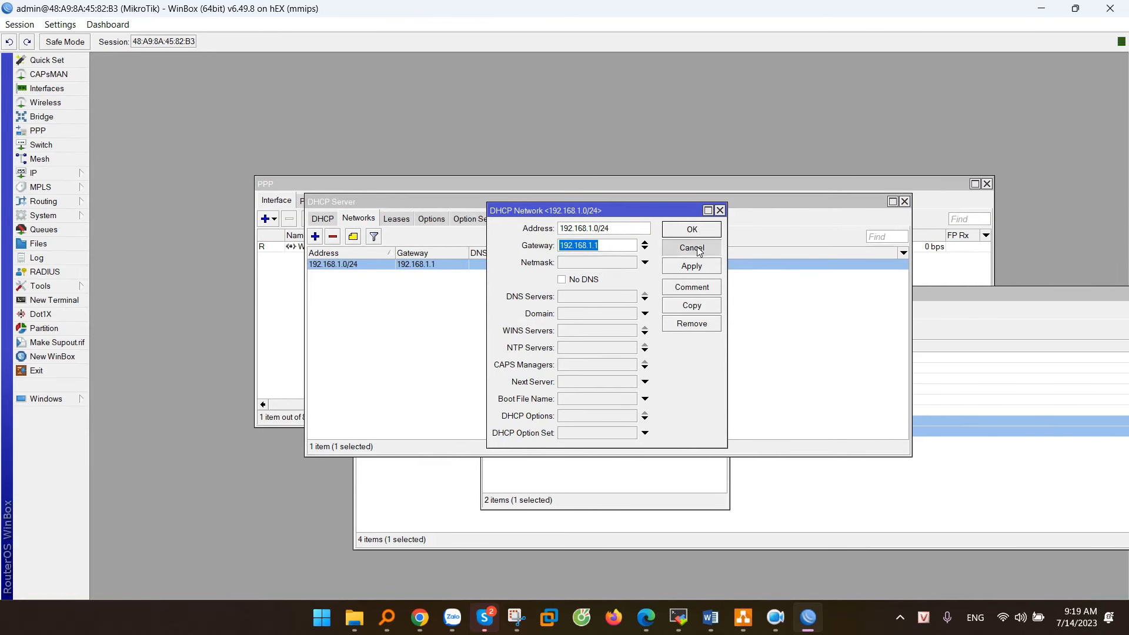
{"action": "left_click", "coordinate": [578, 295]}
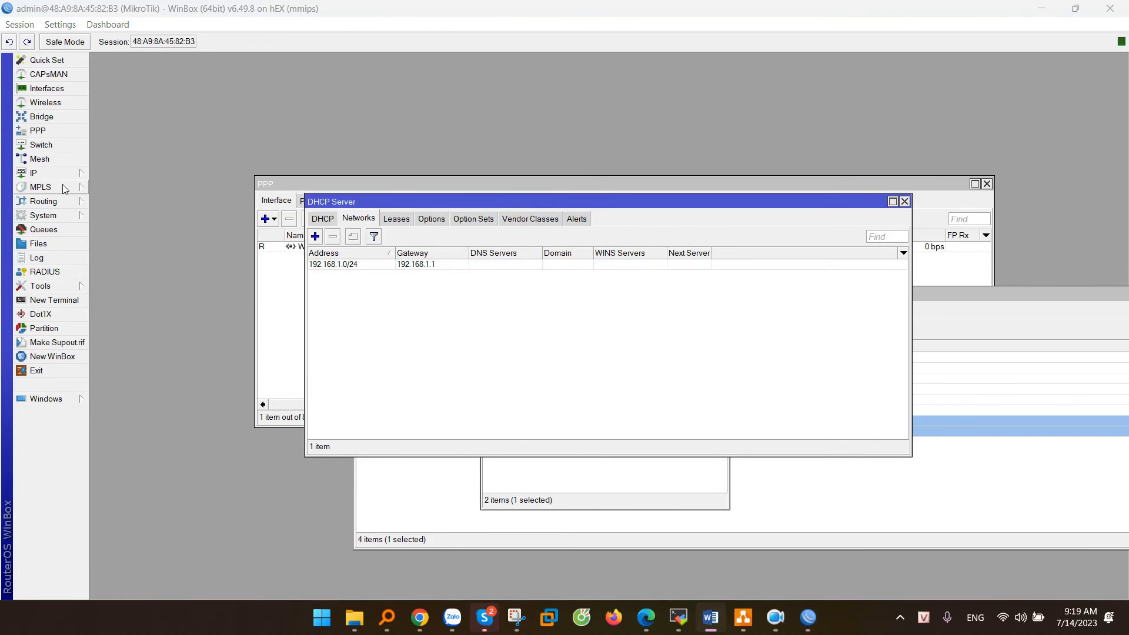
Step: Check in IP > Pool that dhcp_pool1 spans 192.168.1.10–192.168.1.254
{"action": "left_click", "coordinate": [48, 172]}
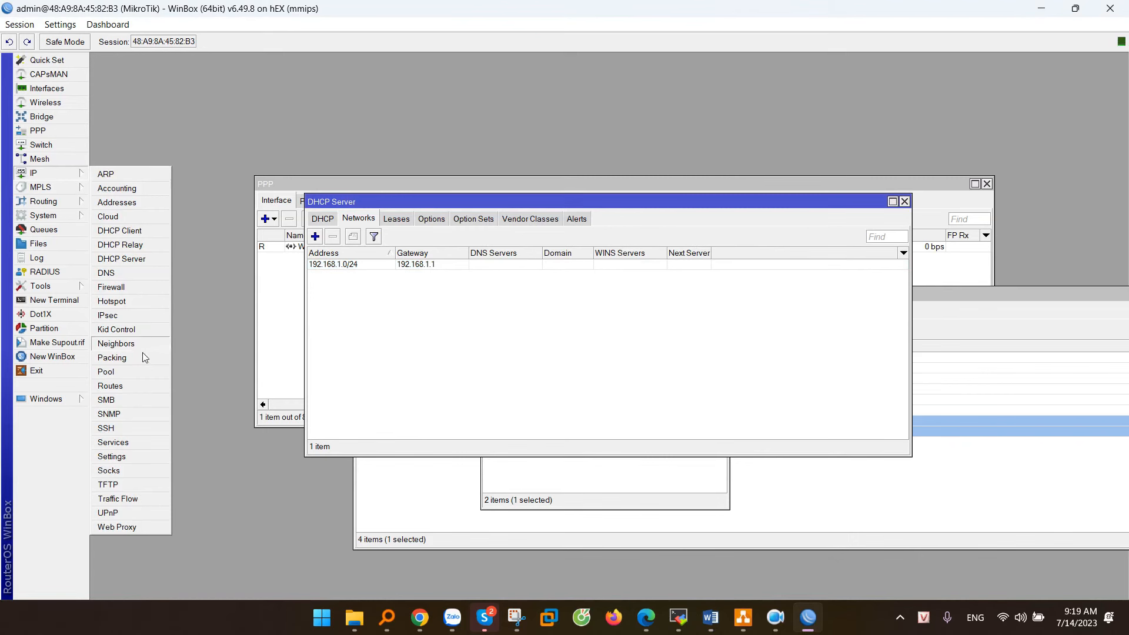
{"action": "left_click", "coordinate": [116, 375]}
{"action": "left_click", "coordinate": [504, 282]}
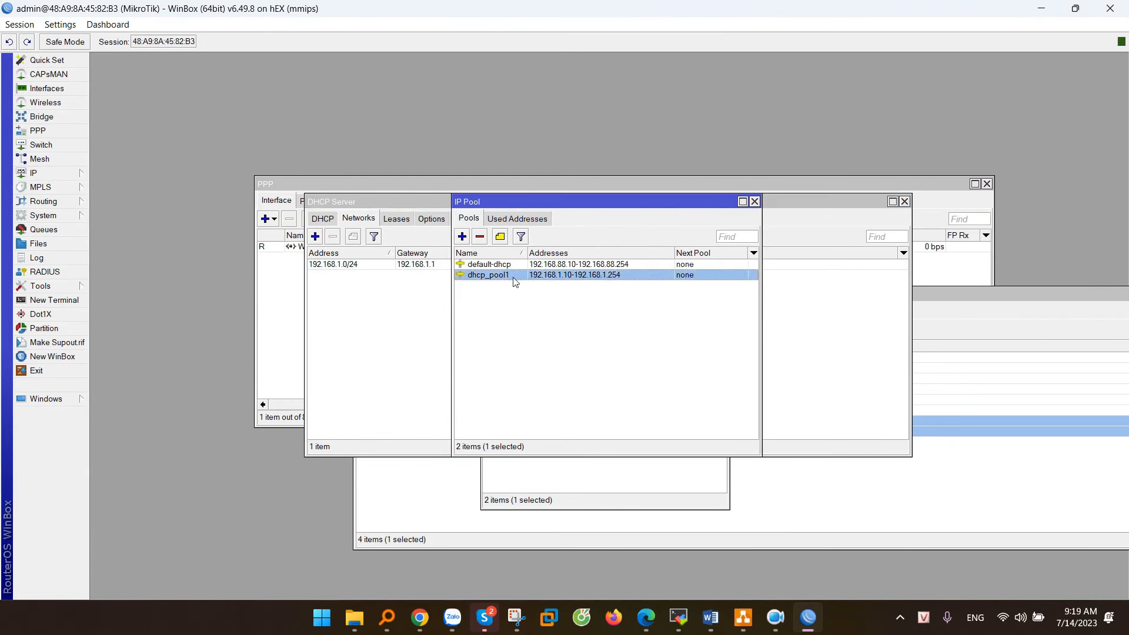
{"action": "double_click", "coordinate": [551, 281]}
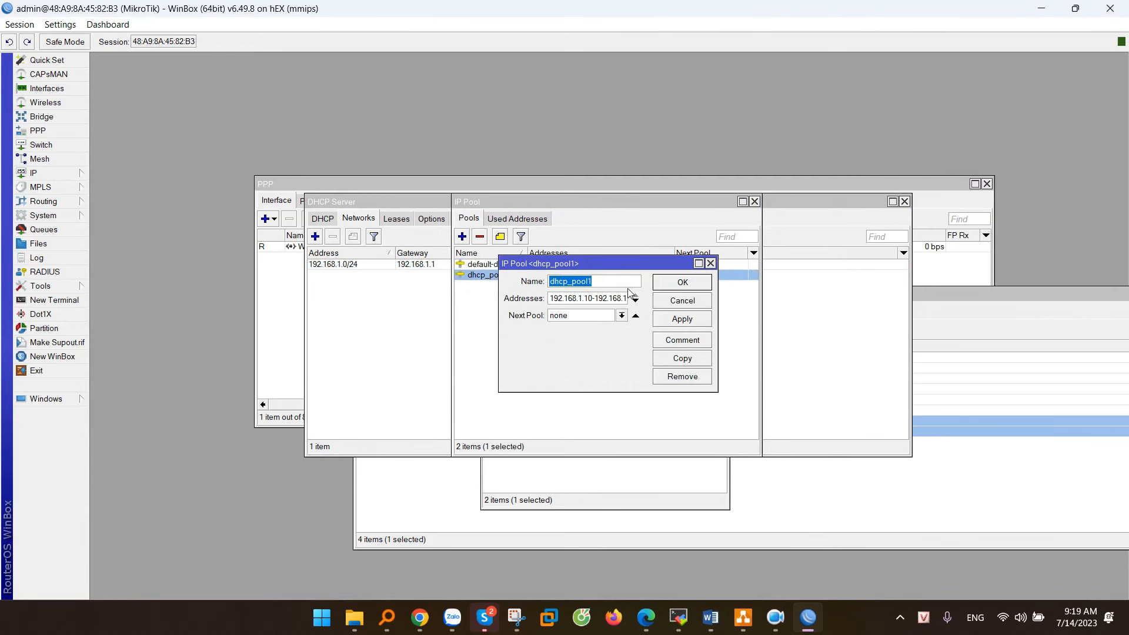
{"action": "left_click_drag", "start_coordinate": [567, 298], "coordinate": [637, 301]}
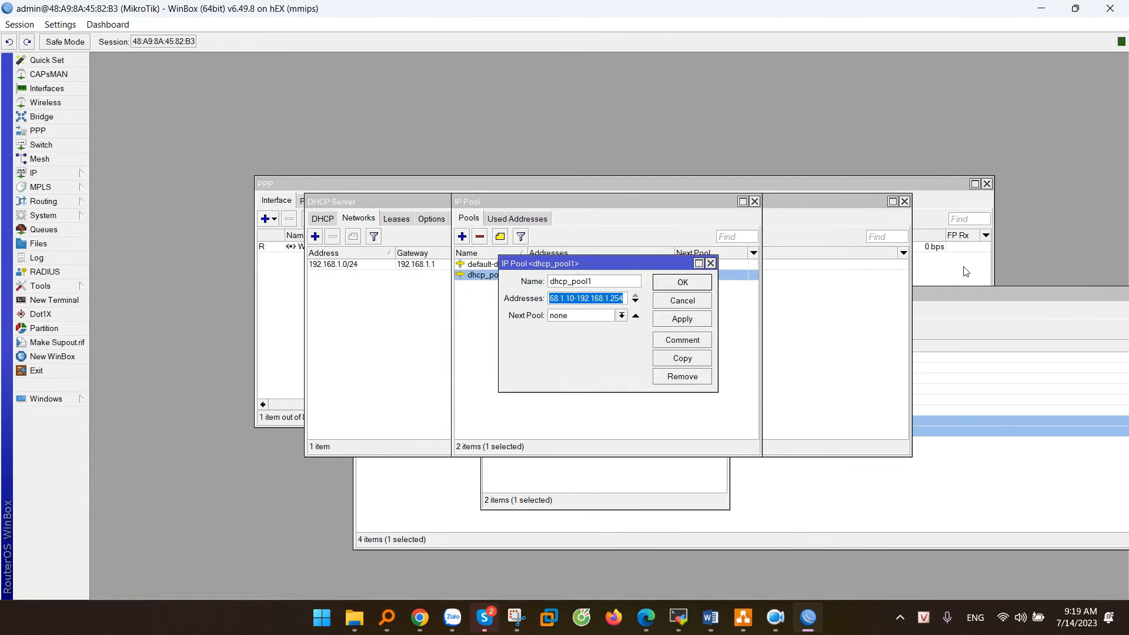
{"action": "left_click", "coordinate": [684, 301]}
{"action": "left_click", "coordinate": [755, 202]}
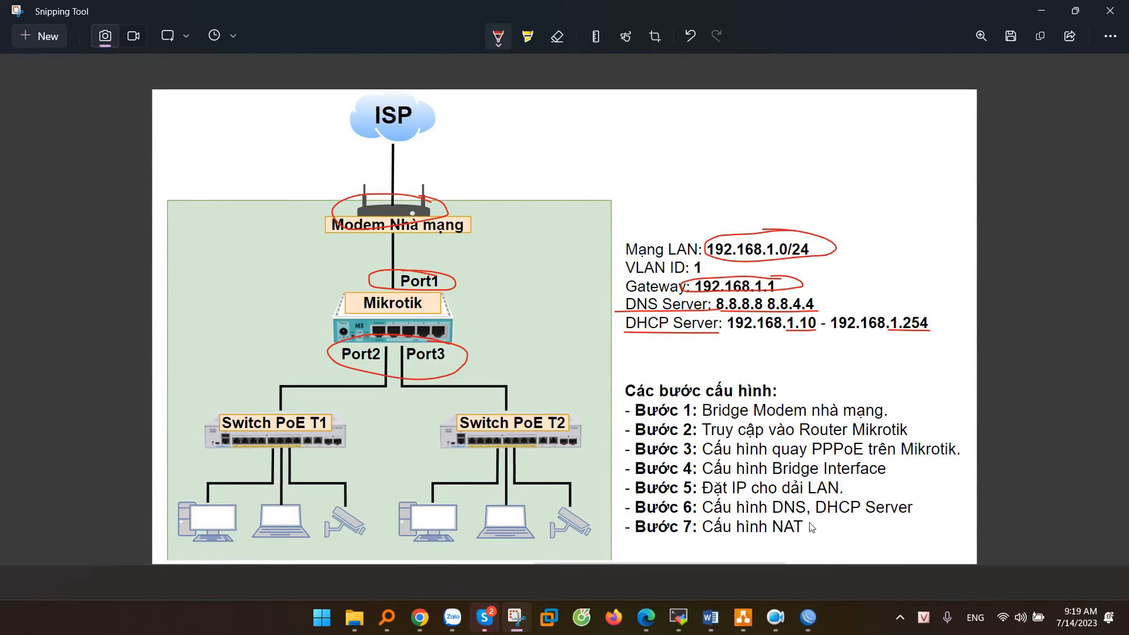
Step: Circle 'Bước 7: Cấu hình NAT' in red on the plan and return to WinBox
{"action": "mouse_move", "coordinate": [814, 521]}
{"action": "left_mouse_down"}
{"action": "mouse_move", "coordinate": [729, 520]}
{"action": "mouse_move", "coordinate": [819, 530]}
{"action": "left_mouse_up"}
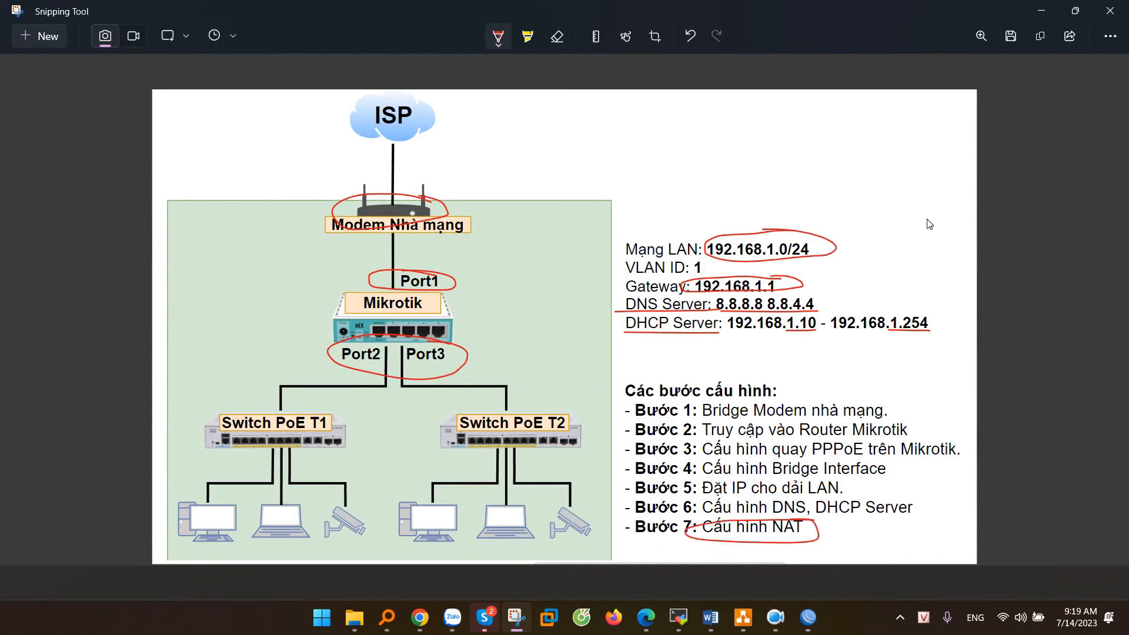
{"action": "left_click", "coordinate": [1038, 18]}
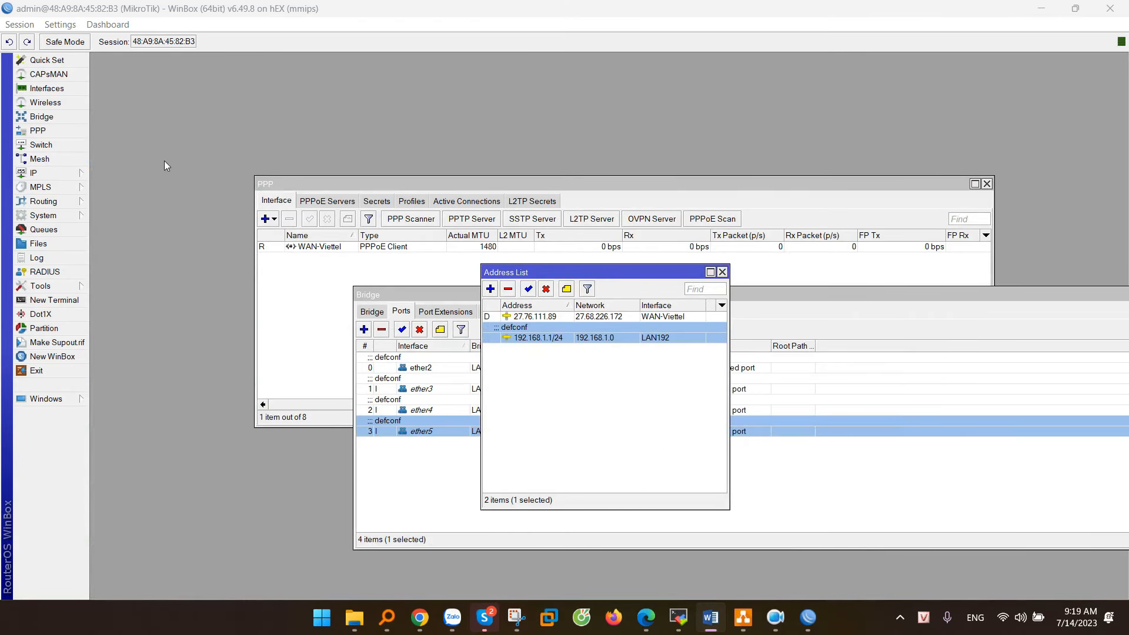
Step: Add a NAT masquerade rule with out interface WAN-Viettel in IP > Firewall
{"action": "left_click", "coordinate": [54, 174]}
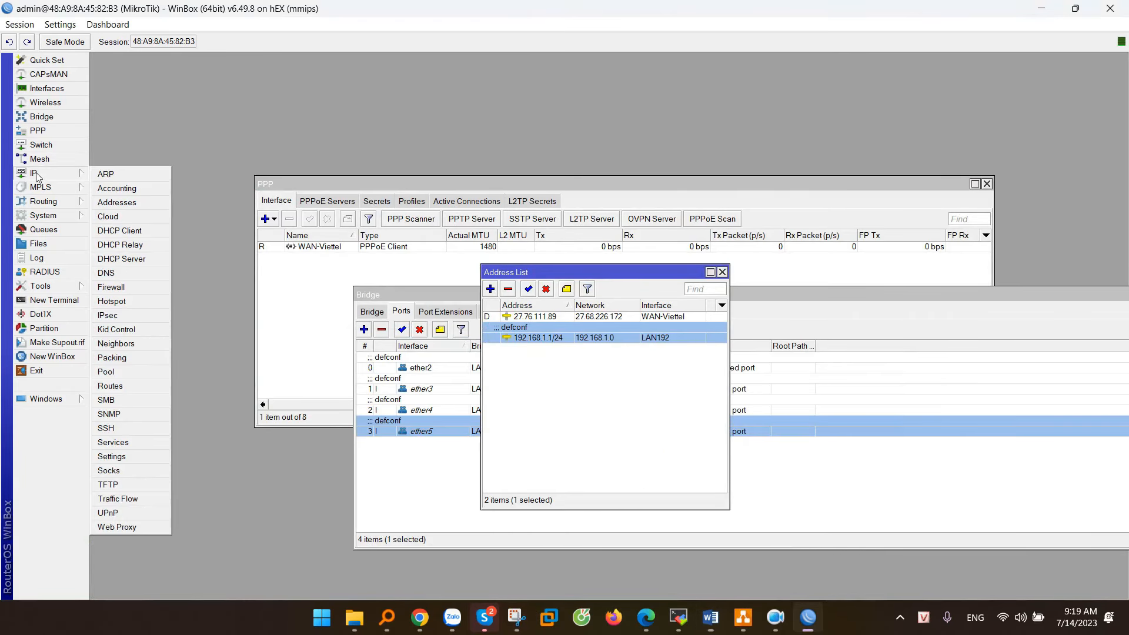
{"action": "left_click", "coordinate": [111, 288]}
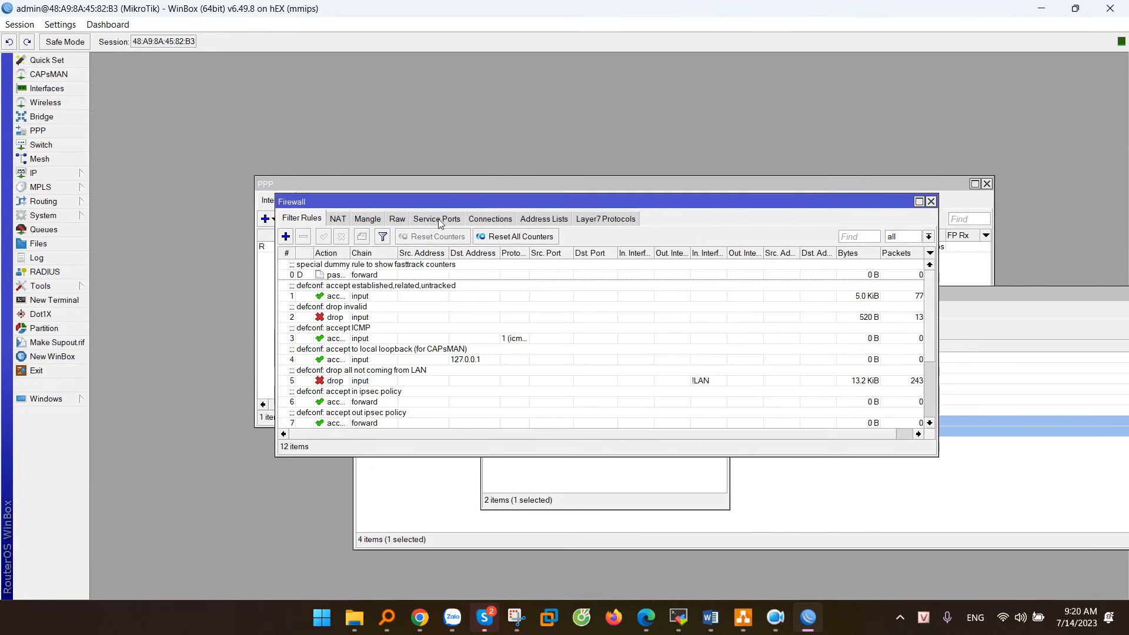
{"action": "left_click", "coordinate": [338, 221]}
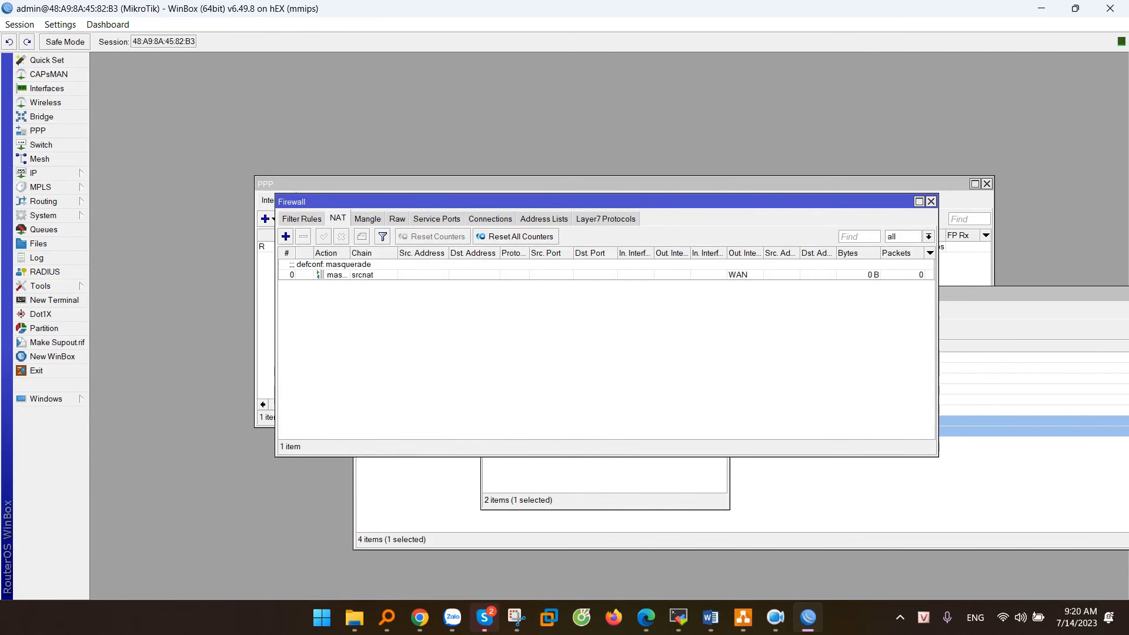
{"action": "left_click", "coordinate": [286, 236]}
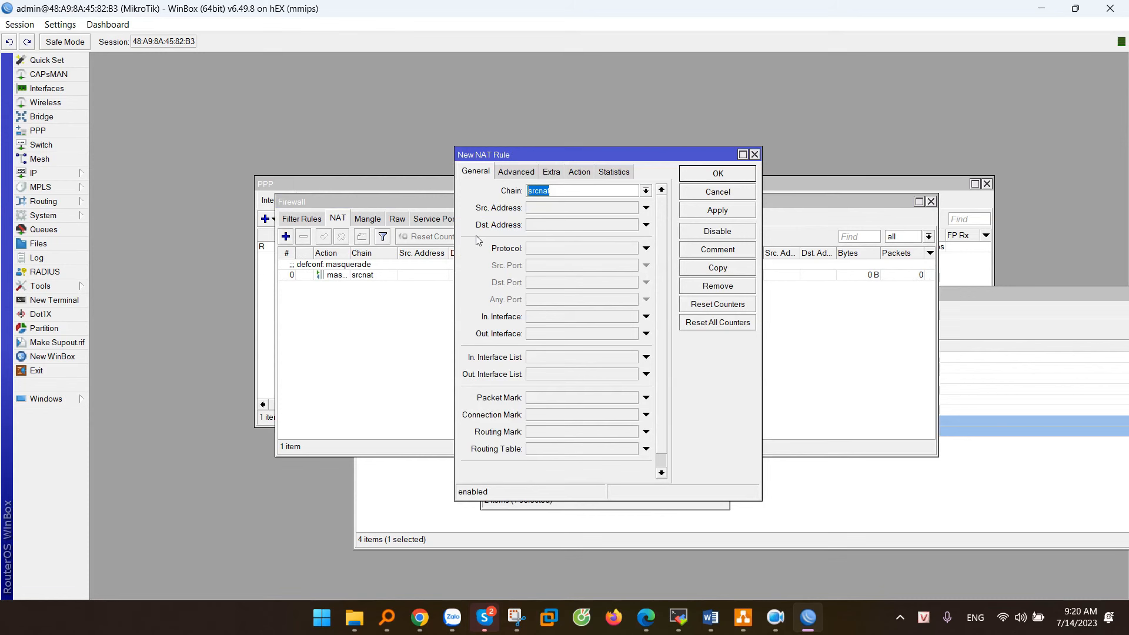
{"action": "left_click", "coordinate": [530, 334]}
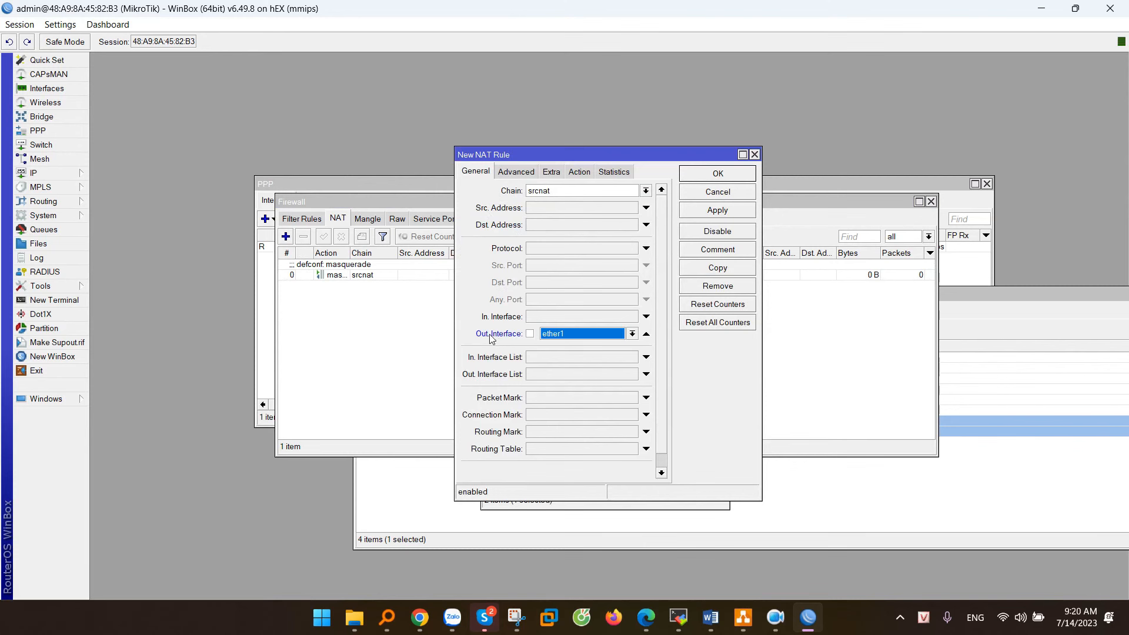
{"action": "left_click", "coordinate": [559, 335]}
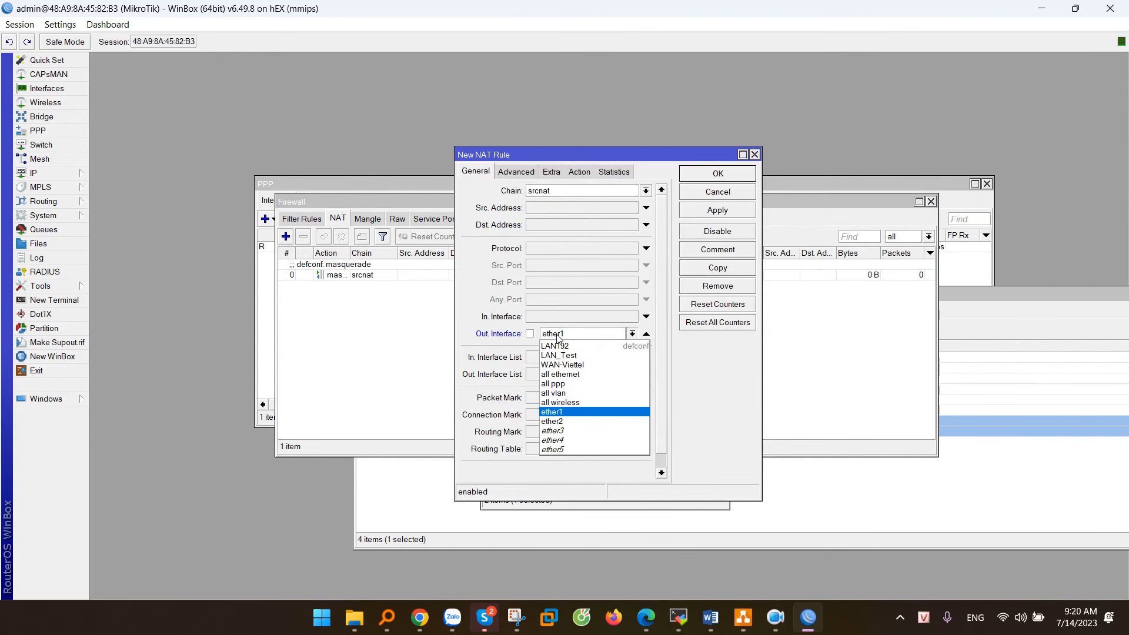
{"action": "left_click", "coordinate": [576, 367]}
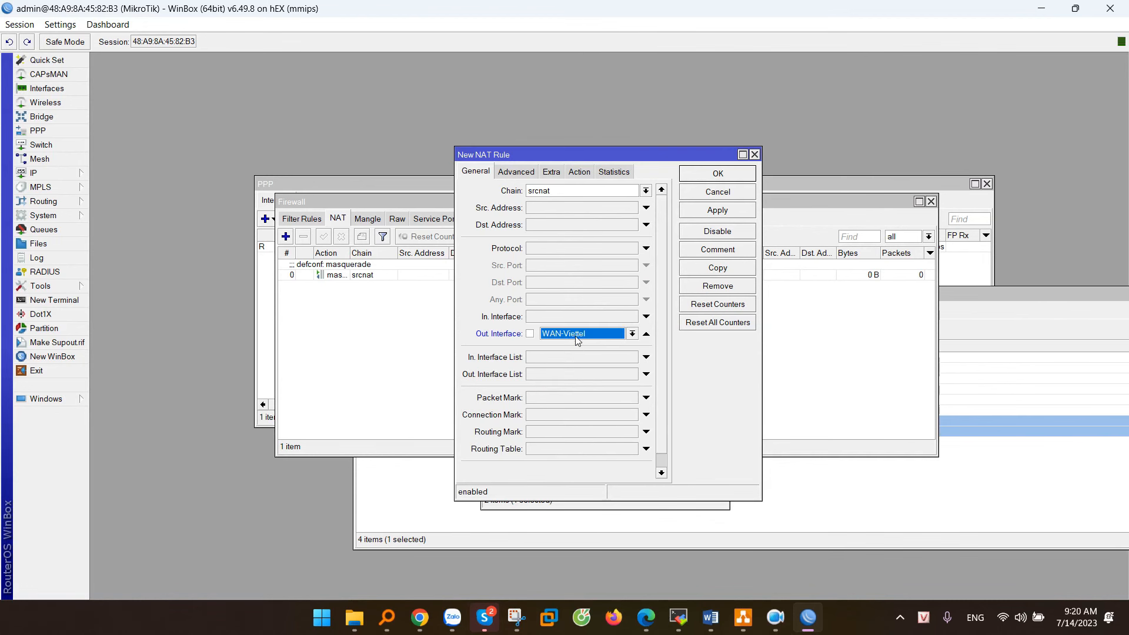
{"action": "left_click", "coordinate": [579, 172]}
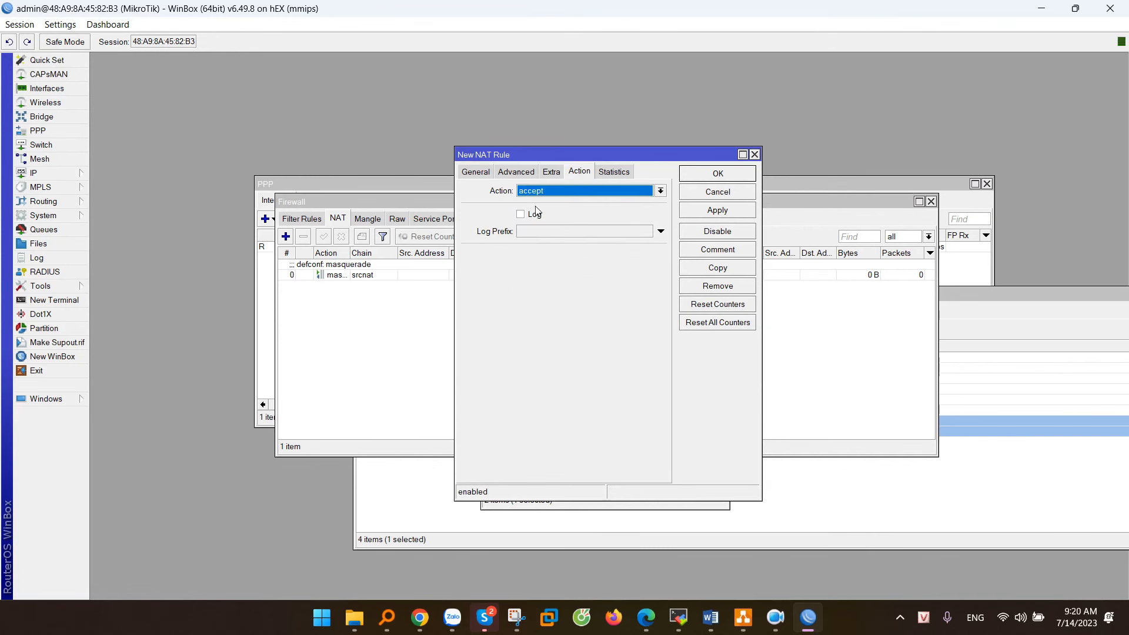
{"action": "left_click", "coordinate": [564, 194]}
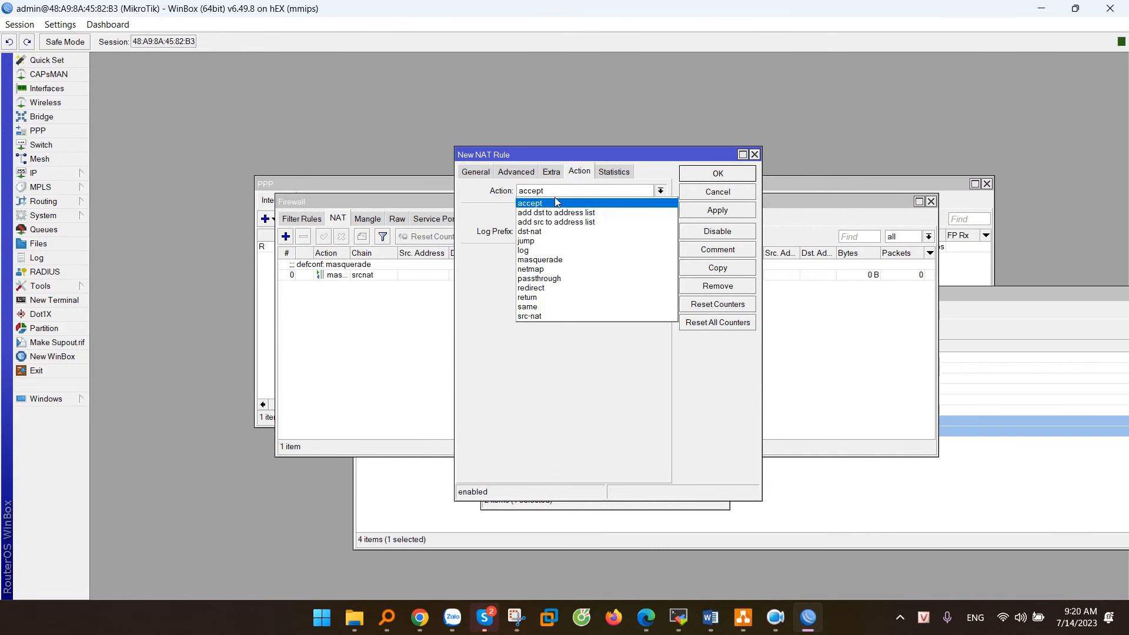
{"action": "left_click", "coordinate": [562, 260]}
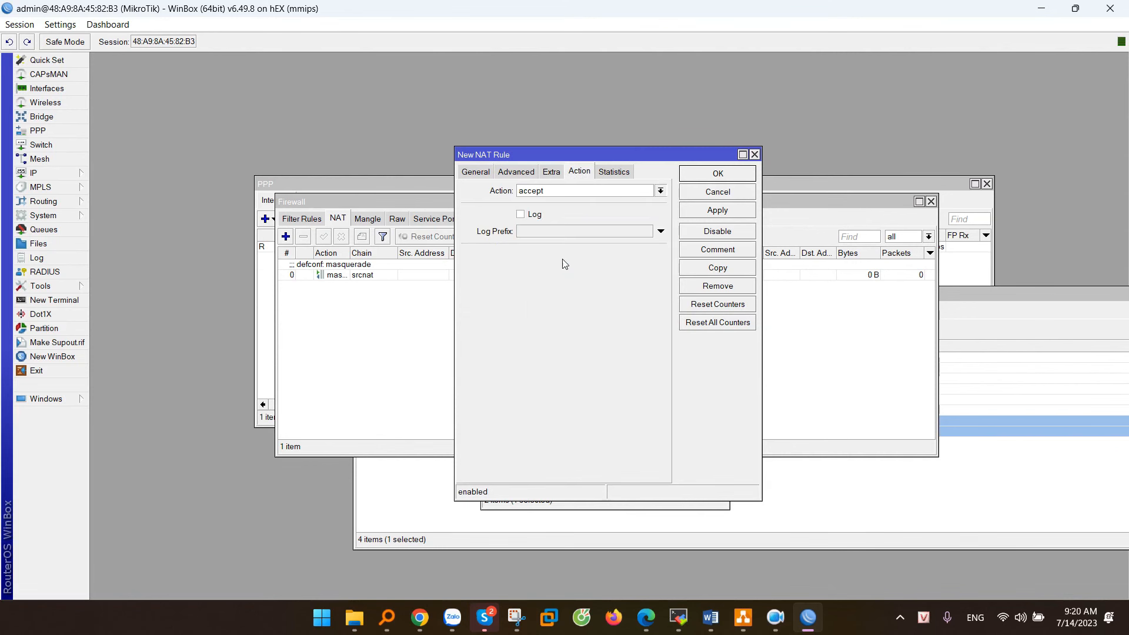
{"action": "left_click", "coordinate": [705, 212]}
{"action": "left_click", "coordinate": [717, 175]}
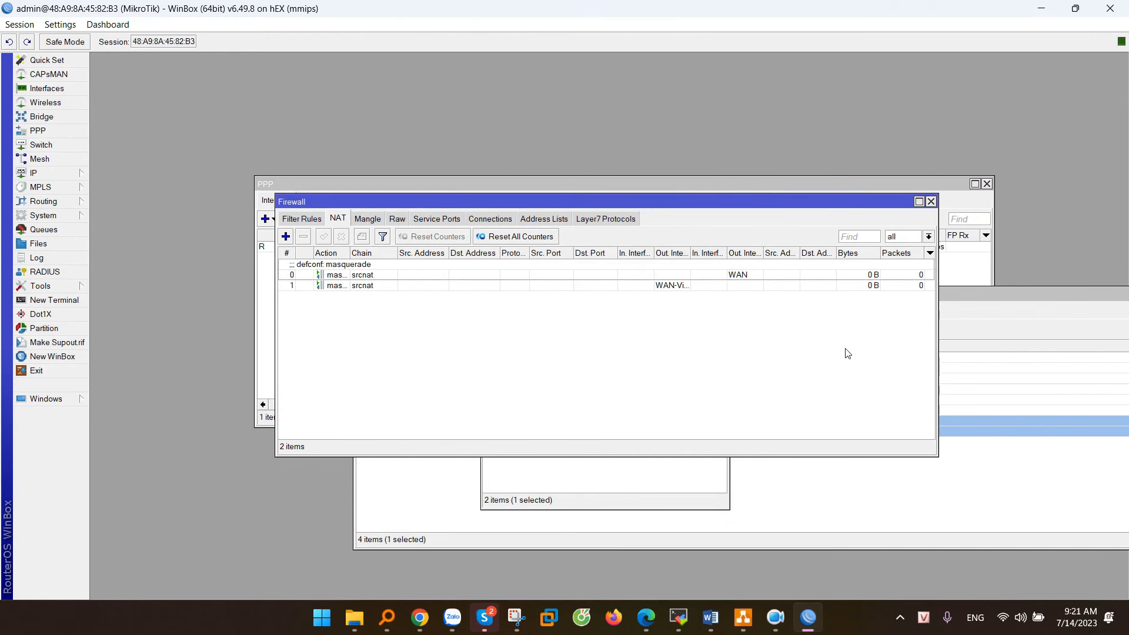
{"action": "key", "text": "alt+Tab"}
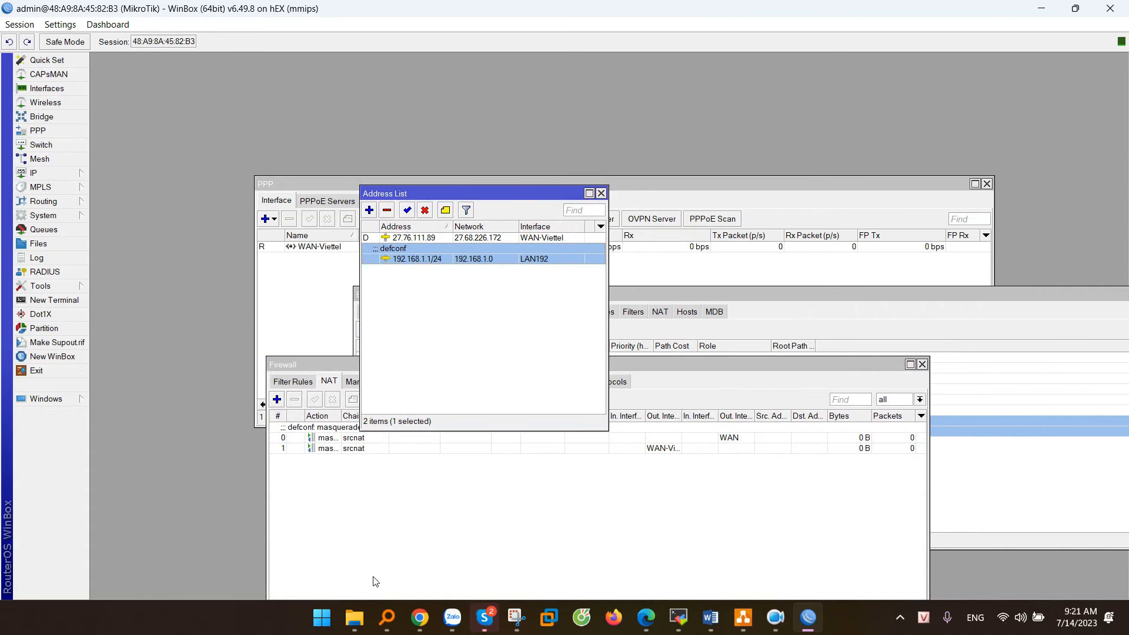
Step: Set the PC's Ethernet adapter IPv4 to obtain an IP address automatically
{"action": "left_click", "coordinate": [323, 617]}
{"action": "type", "text": "network"}
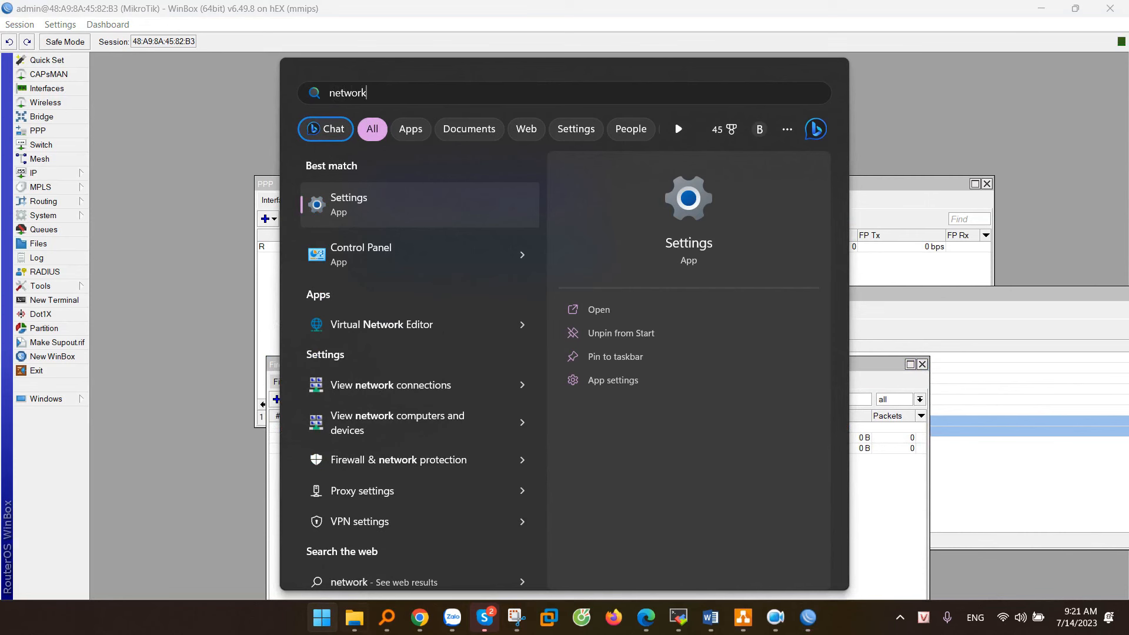
{"action": "left_click", "coordinate": [386, 386]}
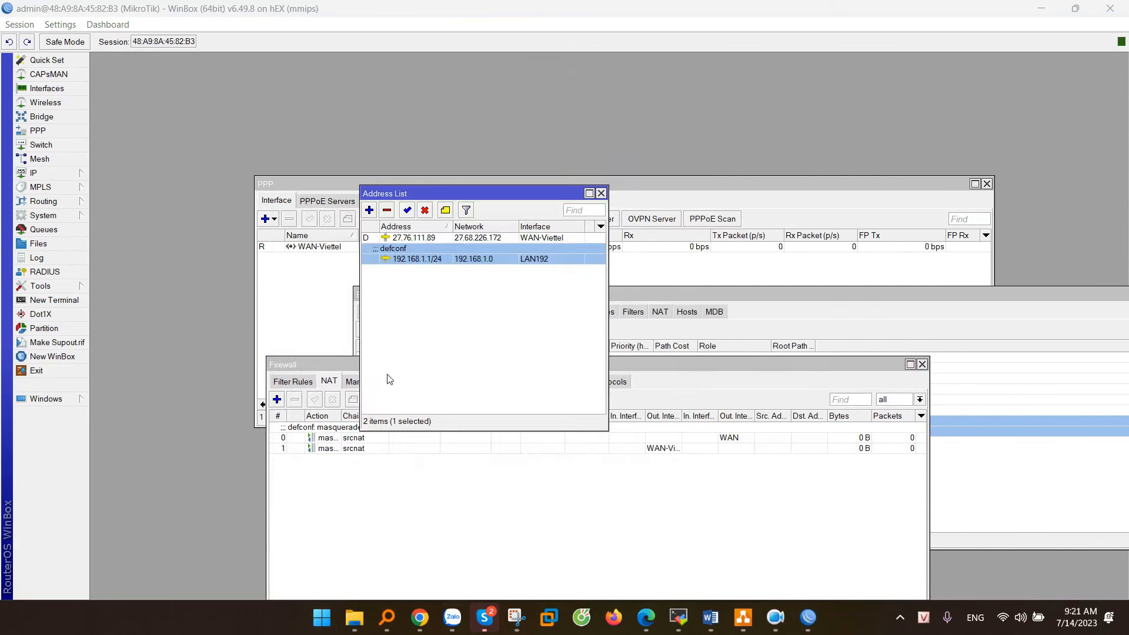
{"action": "left_click_drag", "start_coordinate": [697, 40], "coordinate": [682, 106]}
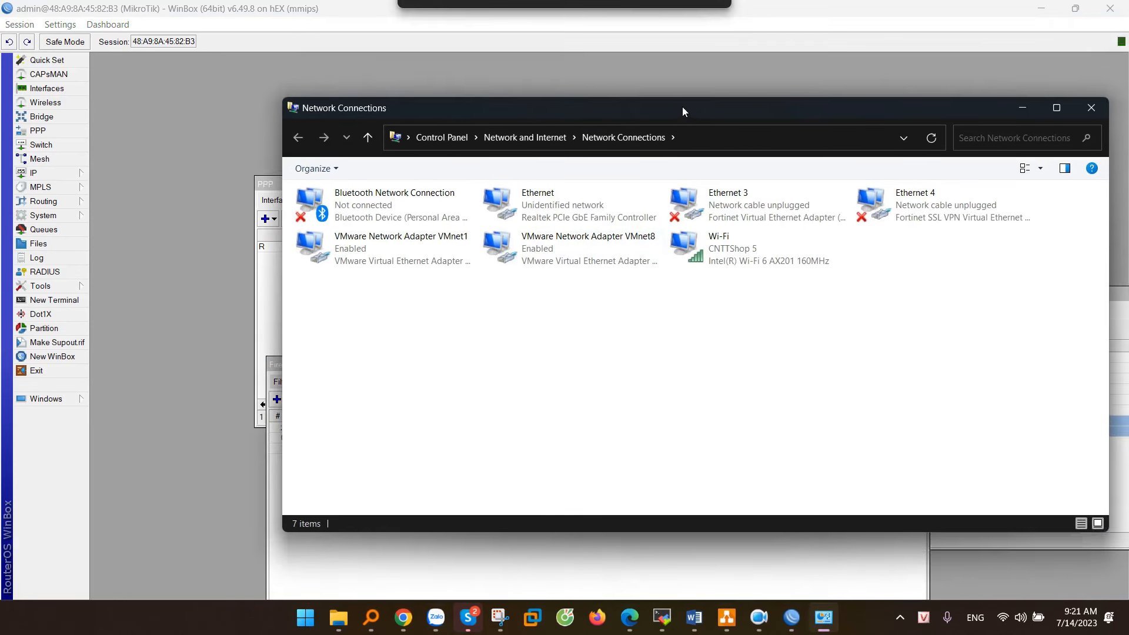
{"action": "left_click", "coordinate": [534, 209]}
{"action": "right_click", "coordinate": [534, 208]}
{"action": "left_click", "coordinate": [575, 348]}
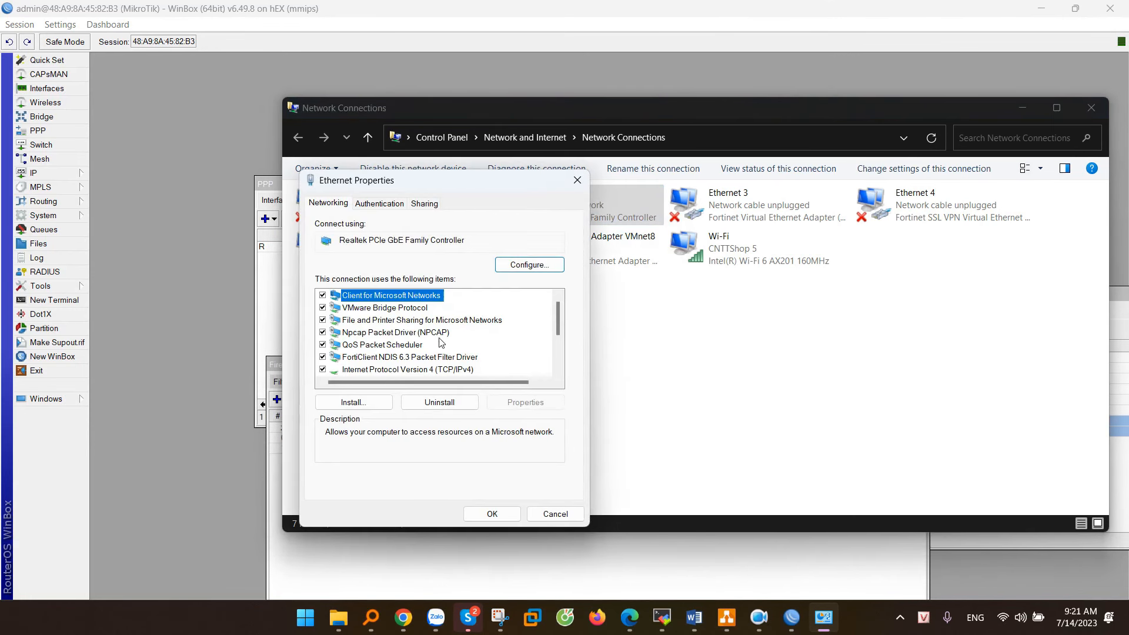
{"action": "double_click", "coordinate": [433, 369]}
{"action": "left_click", "coordinate": [420, 323]}
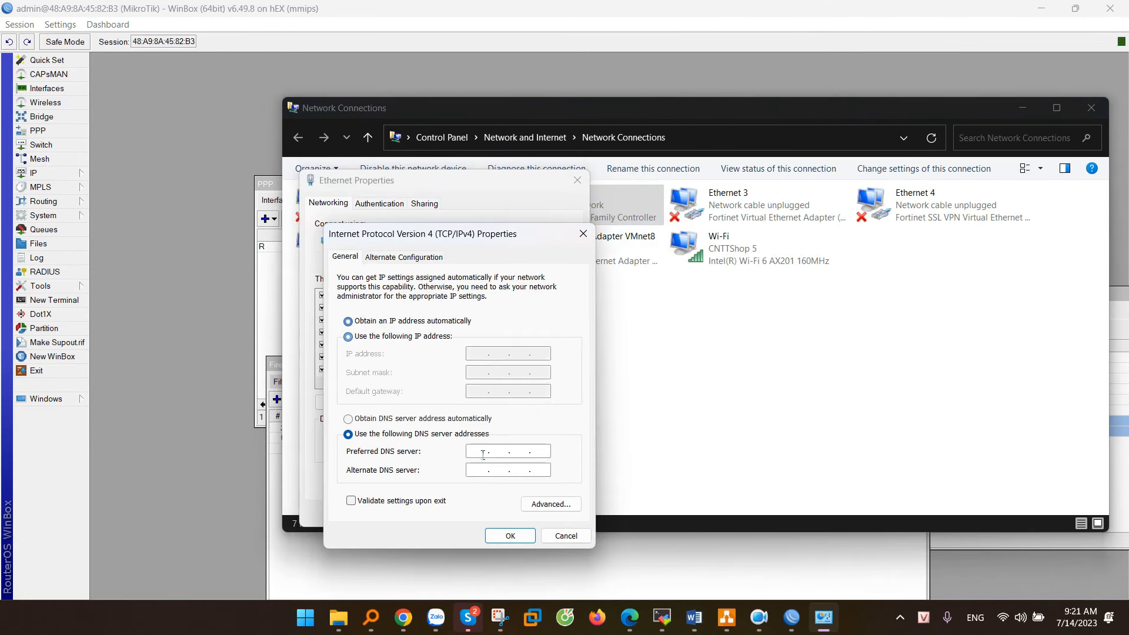
{"action": "left_click", "coordinate": [508, 535]}
{"action": "left_click", "coordinate": [500, 520]}
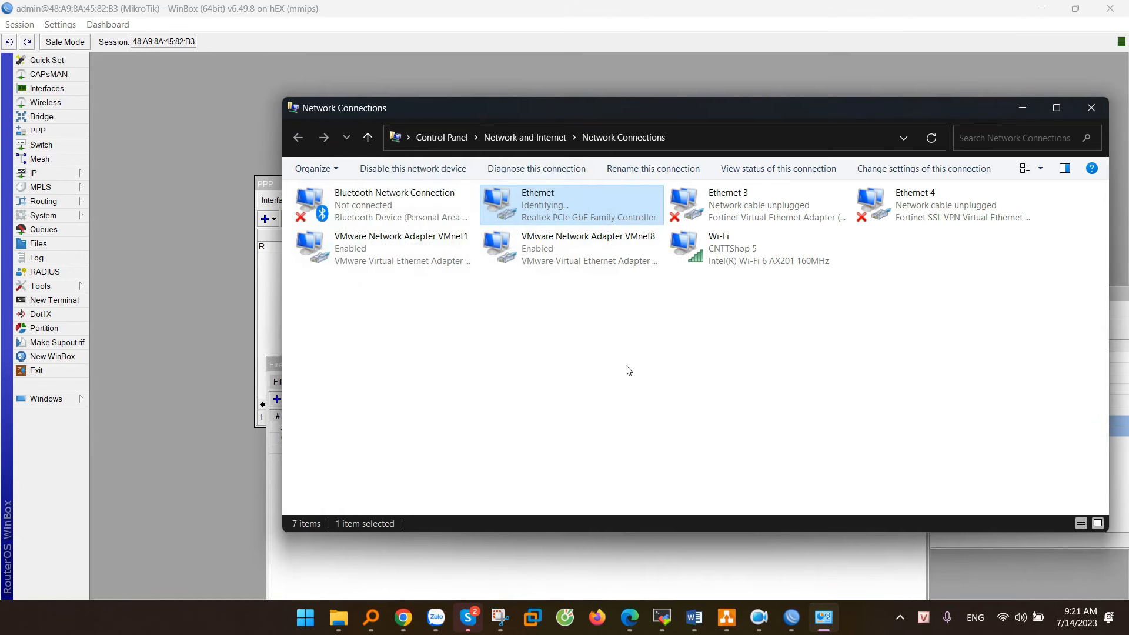
Step: Check the Ethernet status details showing the leased address 192.168.1.254
{"action": "left_click", "coordinate": [549, 204]}
{"action": "right_click", "coordinate": [550, 205]}
{"action": "left_click", "coordinate": [590, 234]}
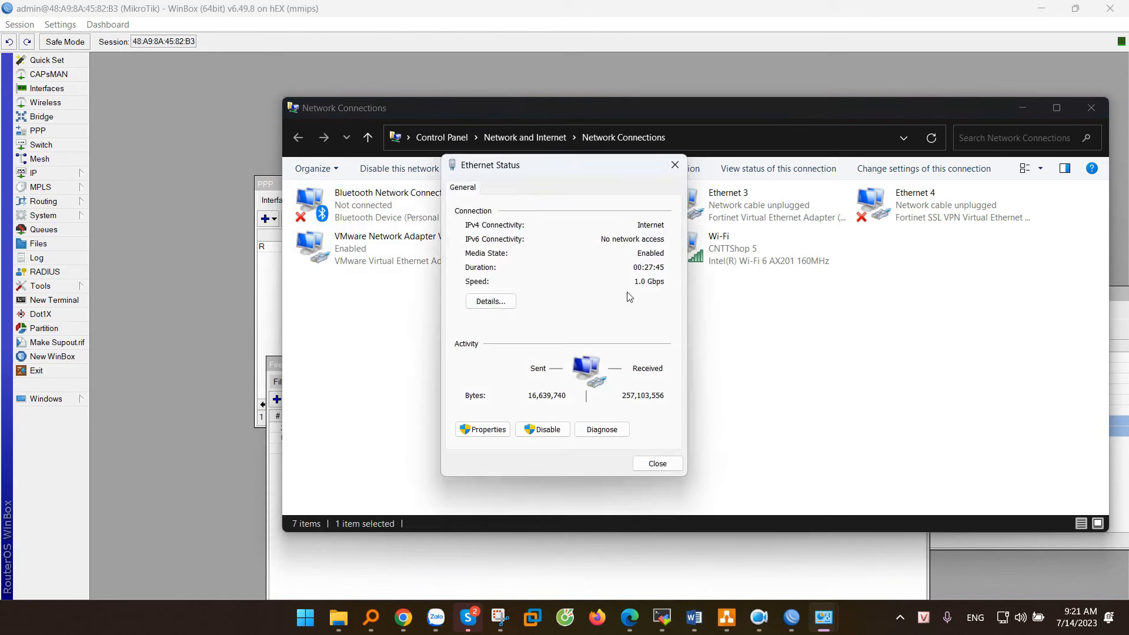
{"action": "left_click", "coordinate": [506, 305]}
{"action": "left_click", "coordinate": [591, 289]}
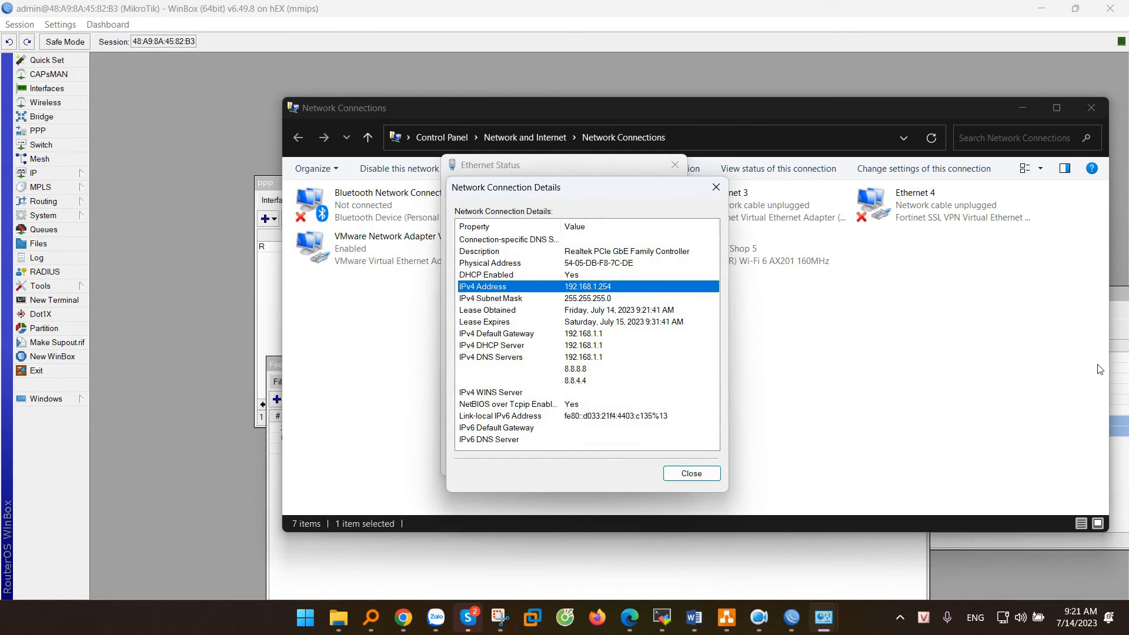
{"action": "key", "text": "alt+Tab"}
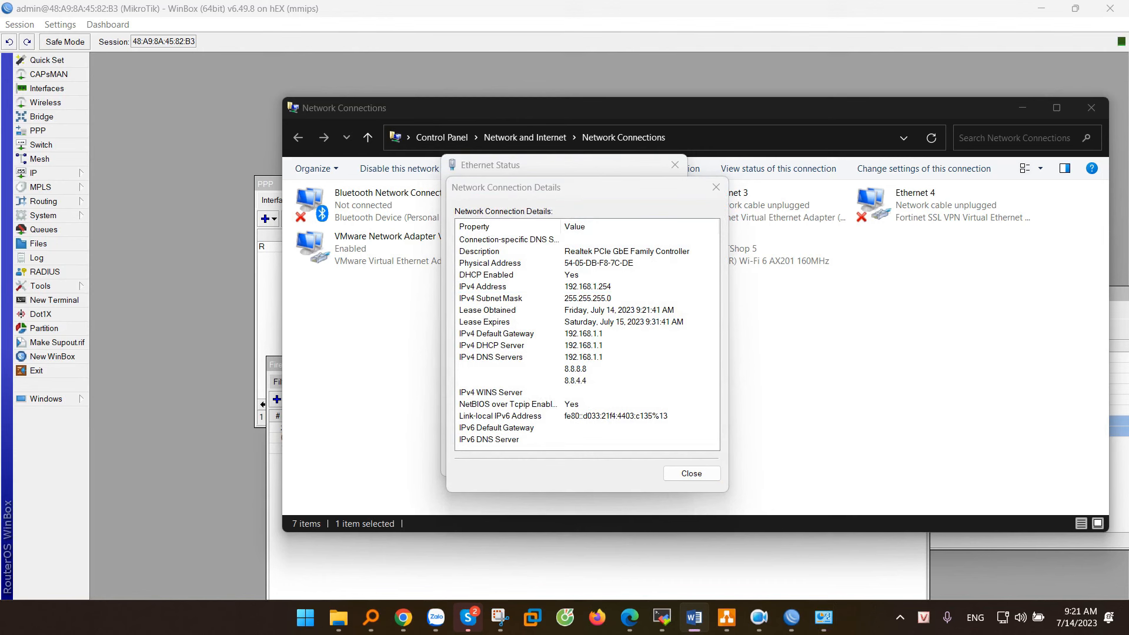
{"action": "left_click", "coordinate": [716, 187]}
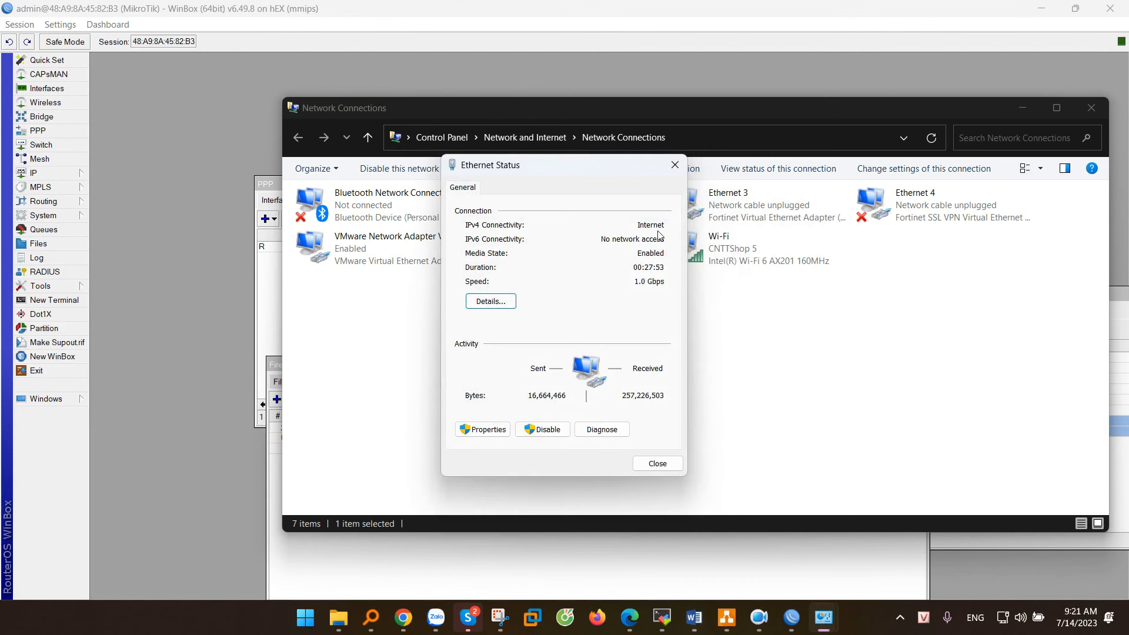
{"action": "left_click", "coordinate": [39, 172]}
Step: Confirm in DHCP Server leases that 192.168.1.254 is bound to the PC via dhcp1
{"action": "left_click", "coordinate": [132, 258]}
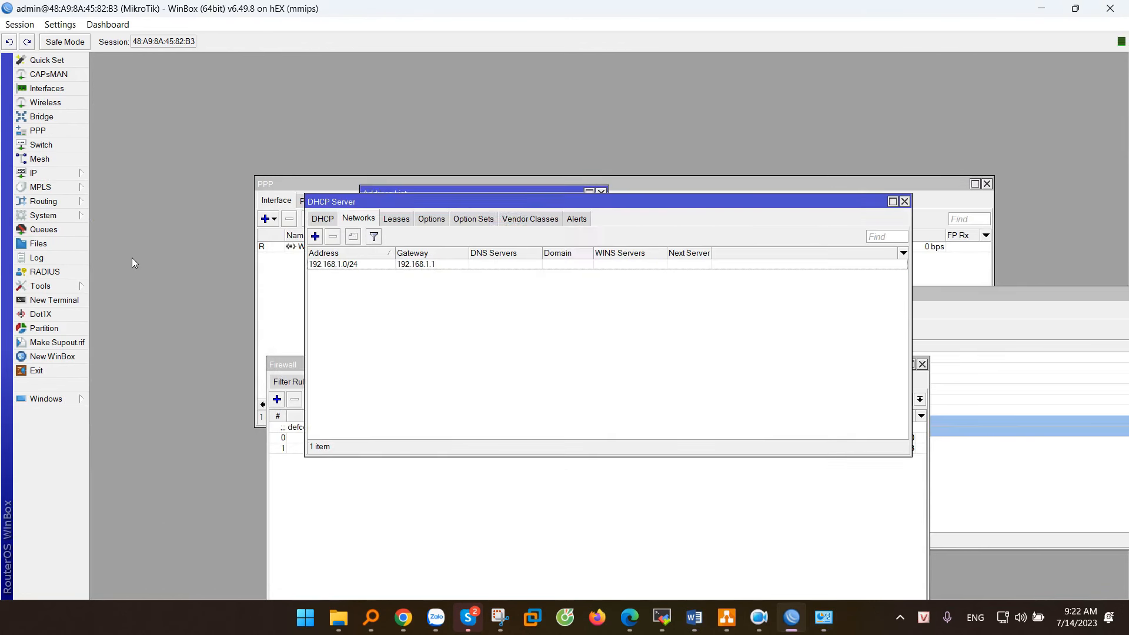
{"action": "left_click", "coordinate": [400, 220]}
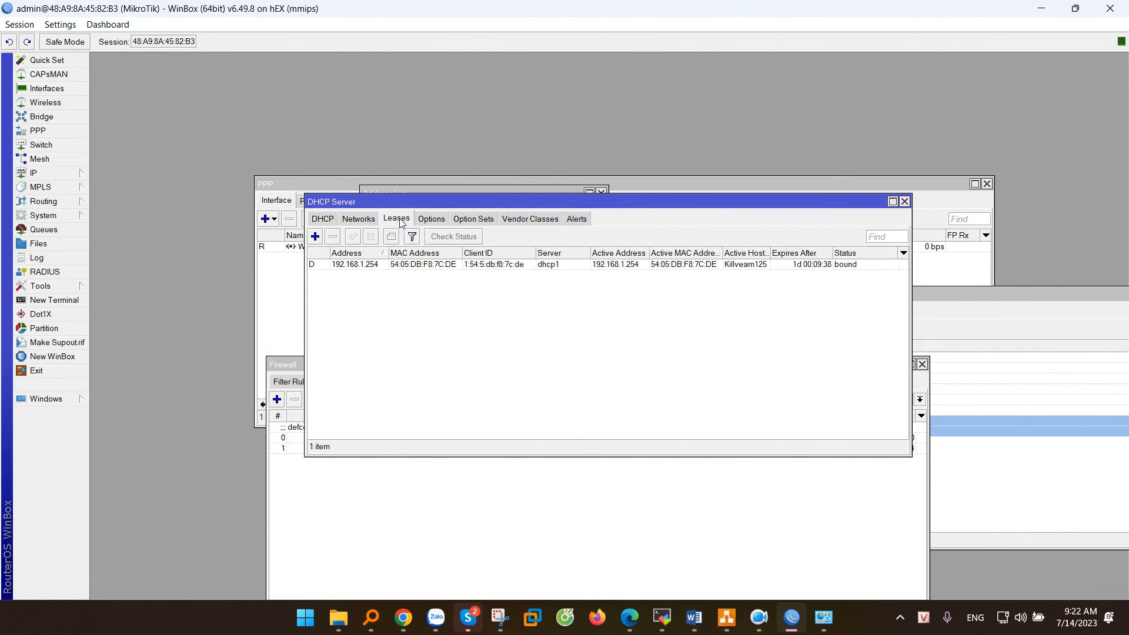
{"action": "left_click", "coordinate": [370, 266]}
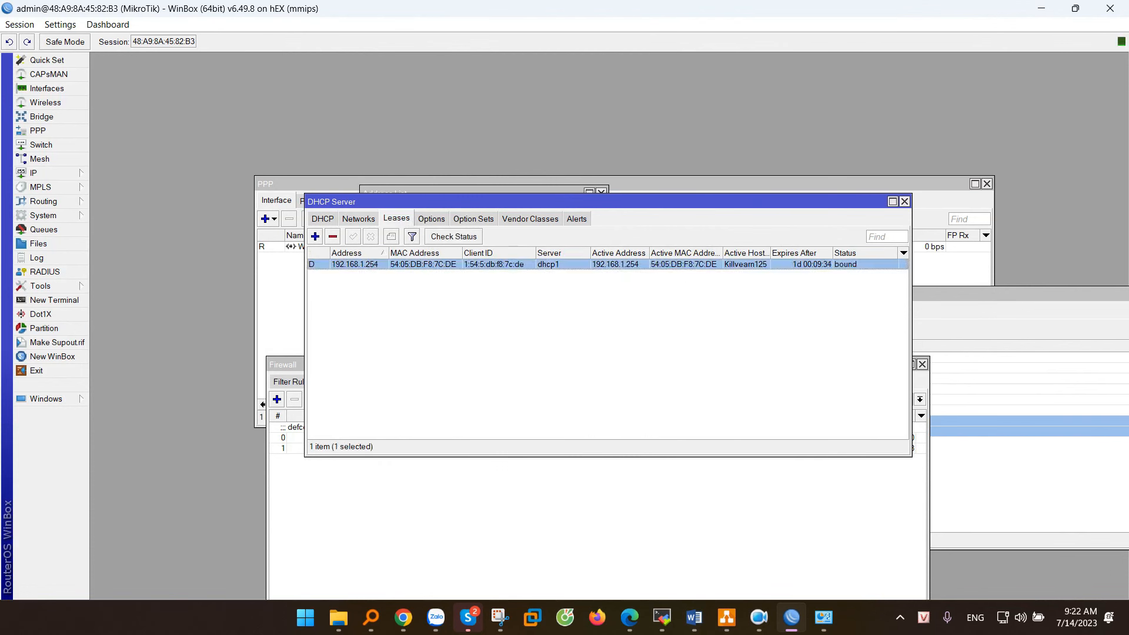
{"action": "key", "text": "alt+Tab"}
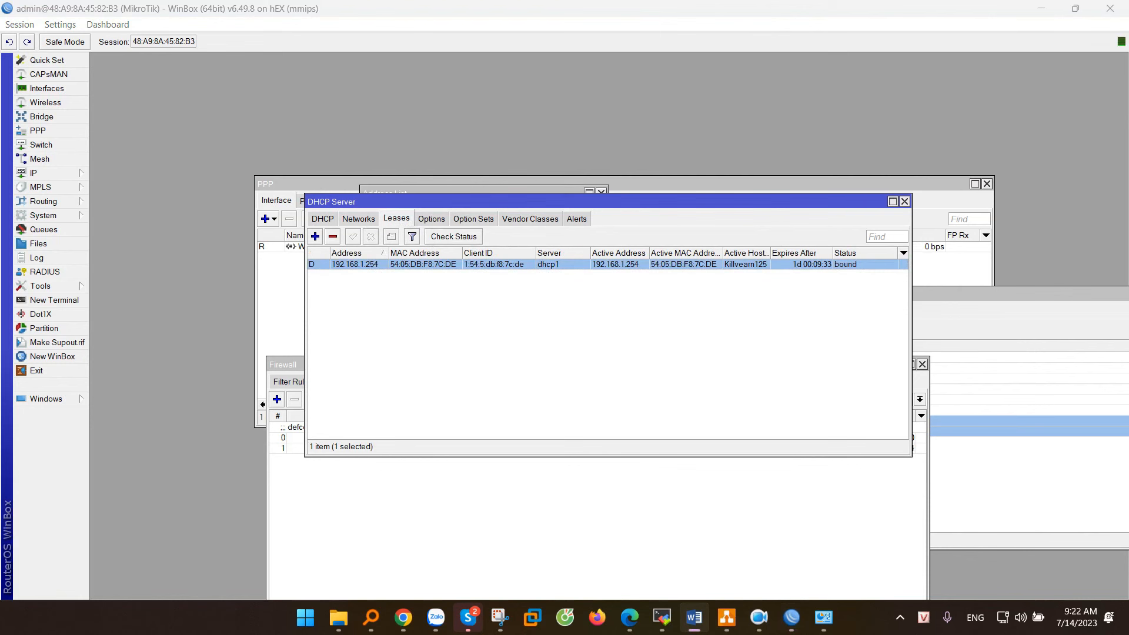